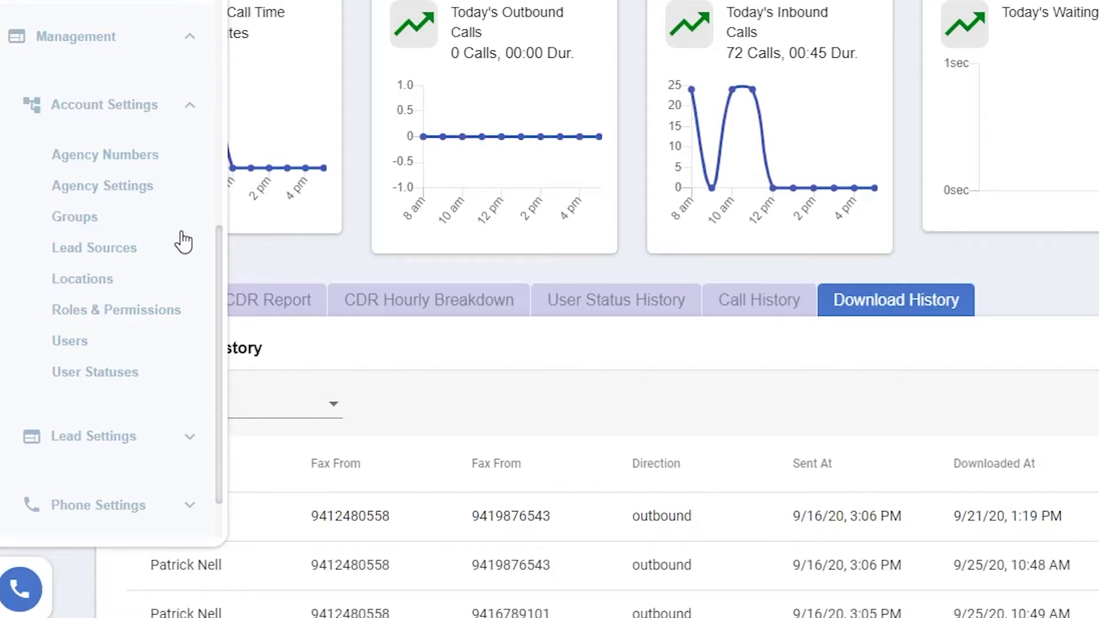
- Open the SMS-enabled agency number to view its users, and return to the agency numbers list
{"action": "left_click", "coordinate": [148, 163]}
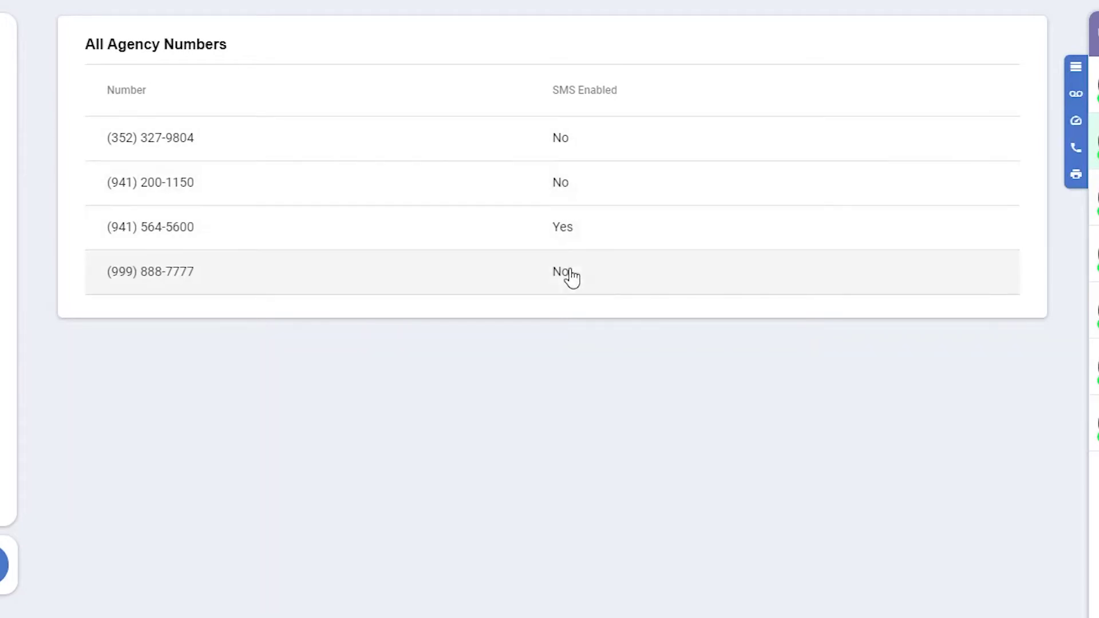
{"action": "left_click", "coordinate": [345, 244]}
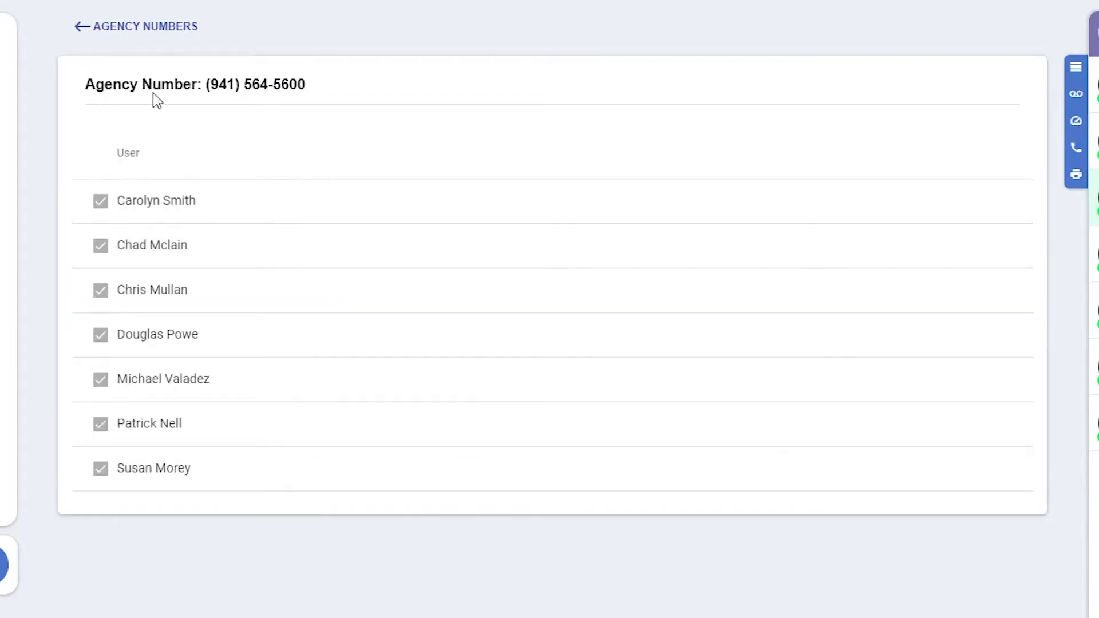
{"action": "left_click", "coordinate": [137, 26]}
- Open the agency settings, open the account details for editing, and review the opt-in text and misc settings
{"action": "mouse_move", "coordinate": [2, 371]}
{"action": "scroll", "coordinate": [98, 393], "scroll_direction": "down", "scroll_amount": 2}
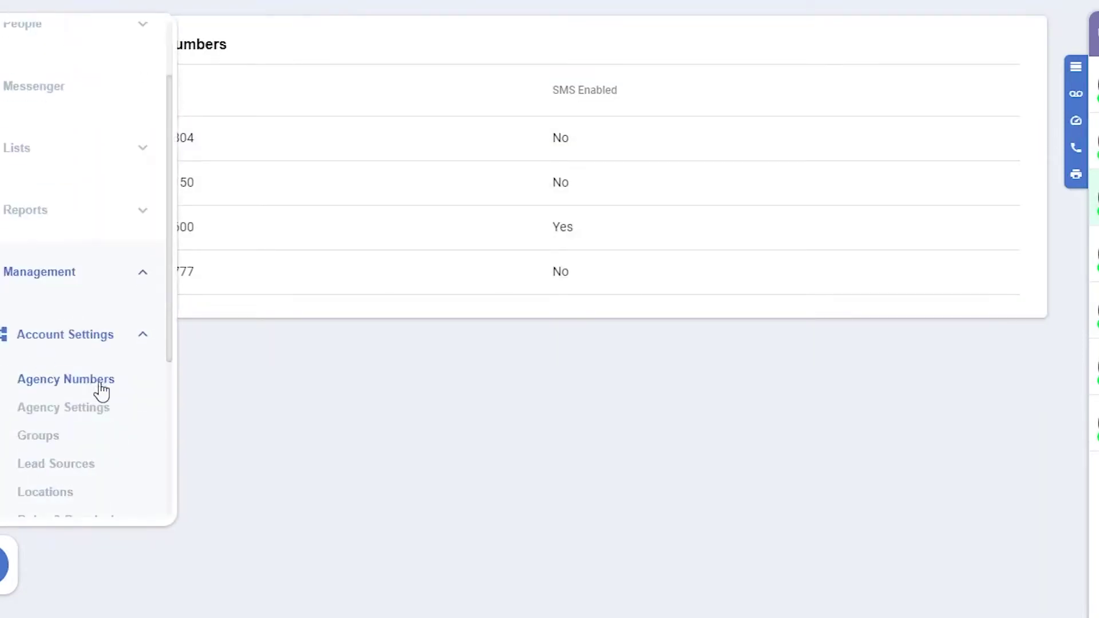
{"action": "left_click", "coordinate": [92, 408]}
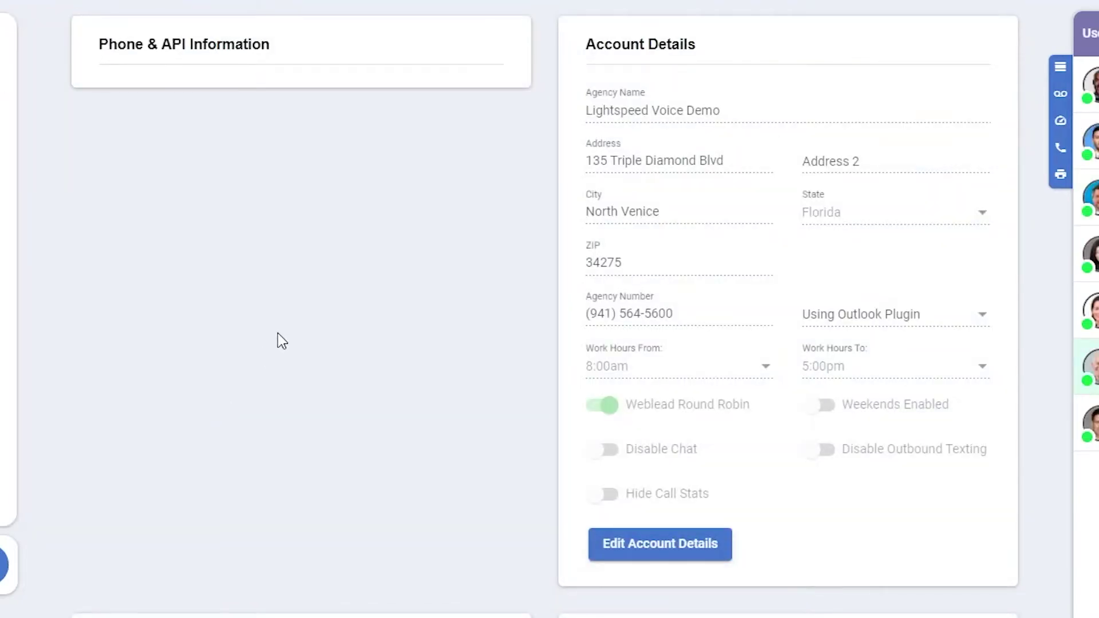
{"action": "left_click", "coordinate": [726, 554]}
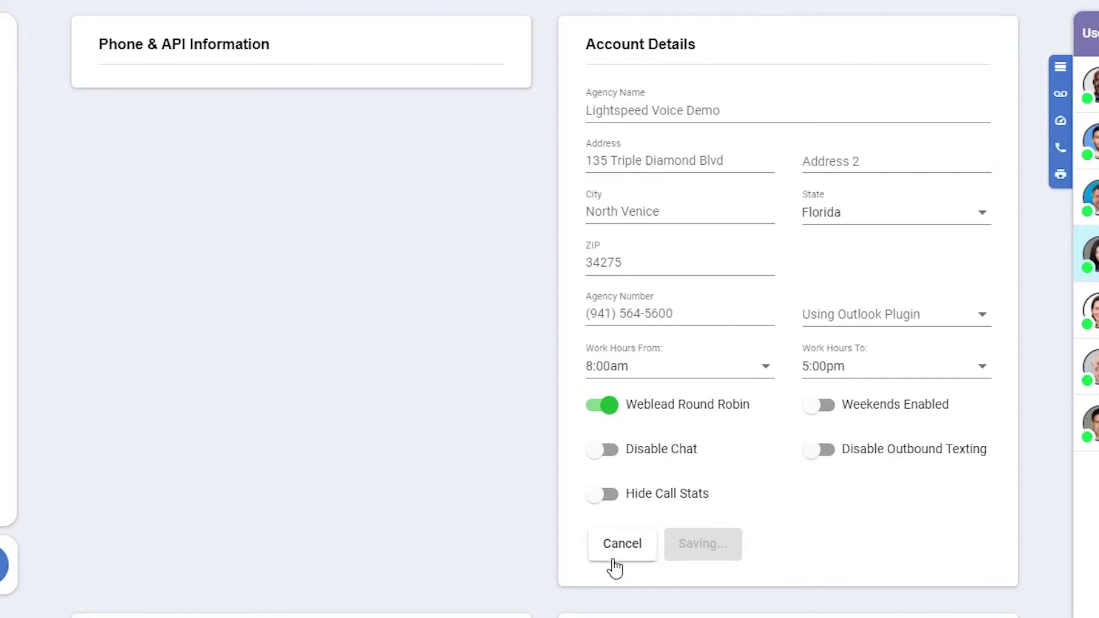
{"action": "scroll", "coordinate": [614, 565], "scroll_direction": "down", "scroll_amount": 7}
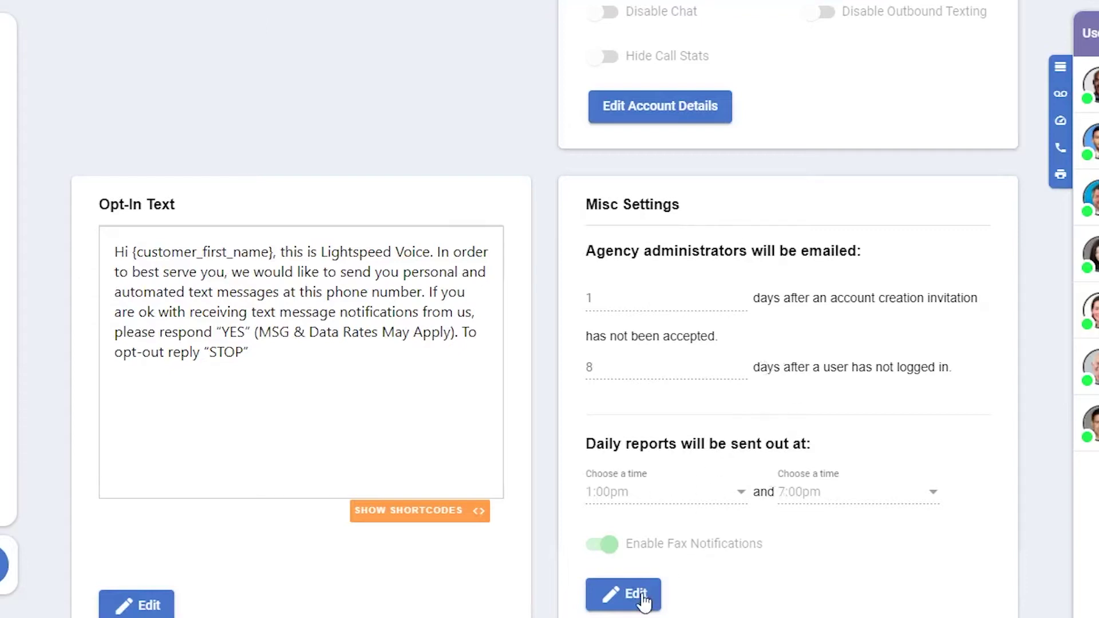
- Review the Sales group's user access and name form, and view the form for adding a group without creating one
{"action": "mouse_move", "coordinate": [12, 378]}
{"action": "scroll", "coordinate": [54, 400], "scroll_direction": "down", "scroll_amount": 3}
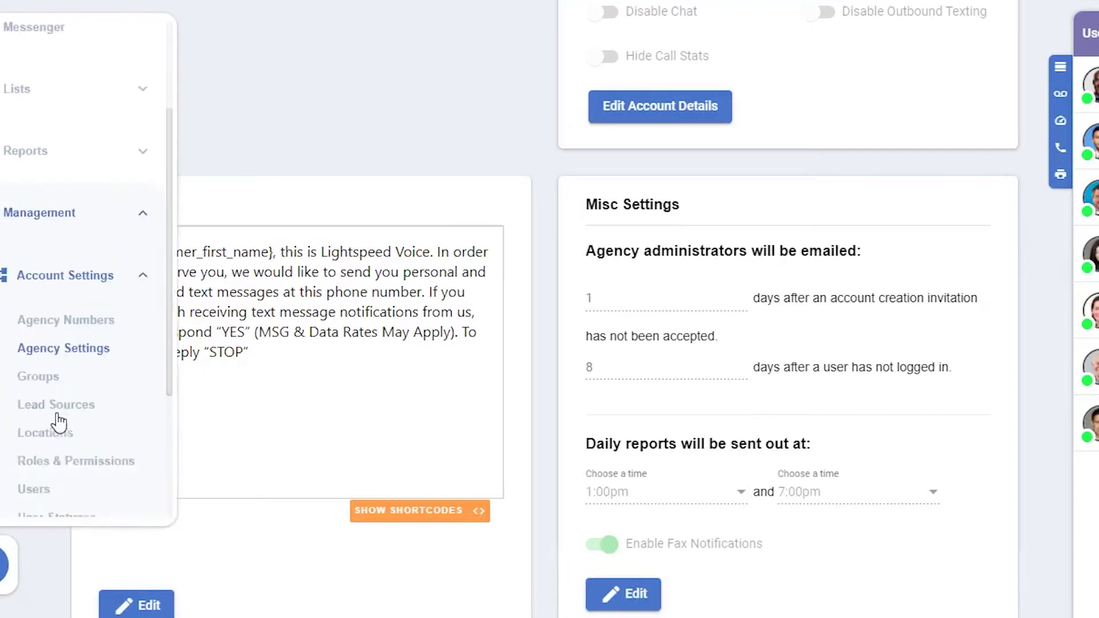
{"action": "left_click", "coordinate": [50, 348]}
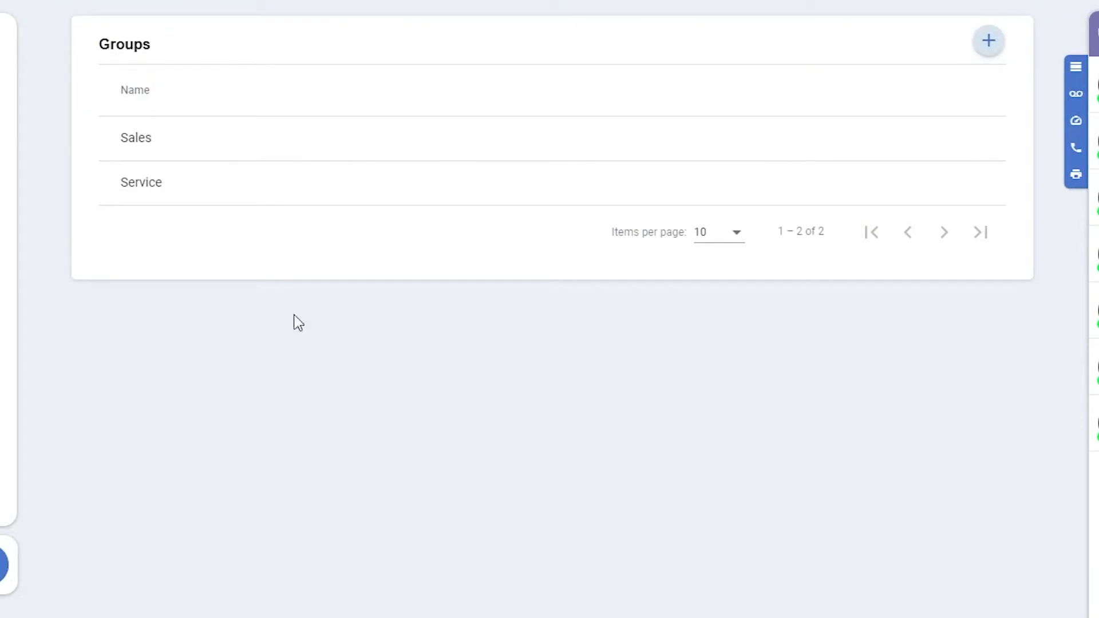
{"action": "left_click", "coordinate": [215, 148]}
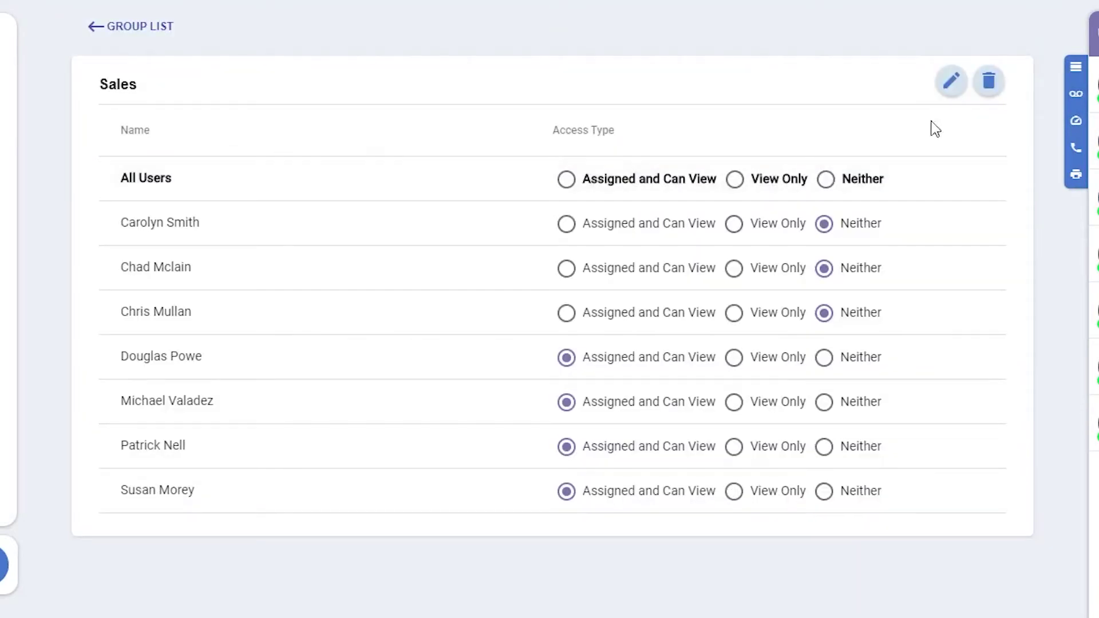
{"action": "left_click", "coordinate": [952, 80]}
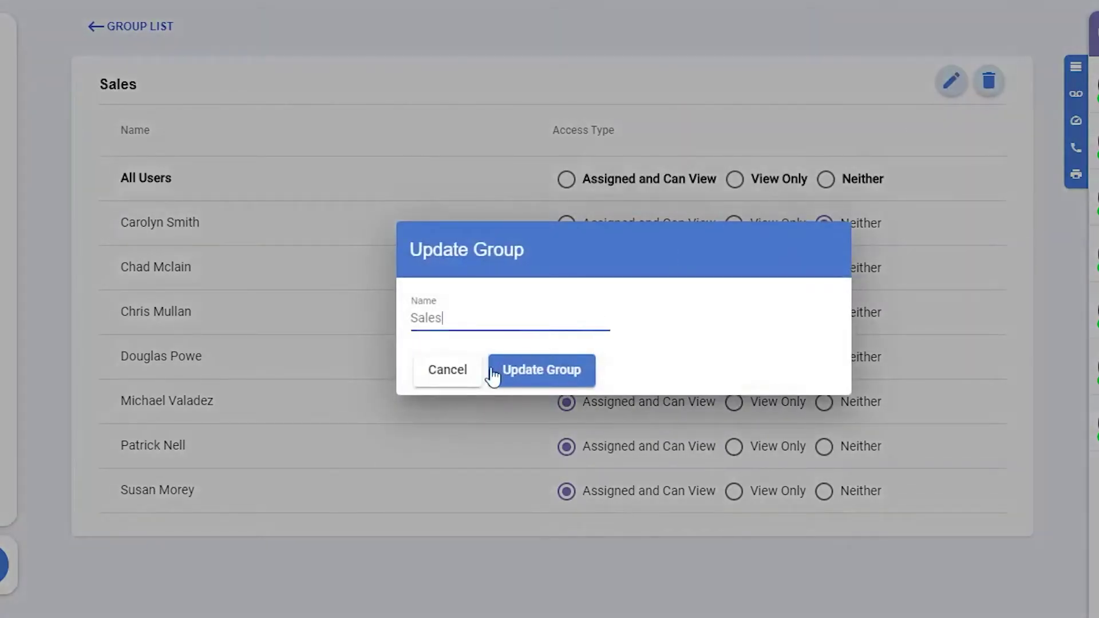
{"action": "left_click", "coordinate": [468, 381]}
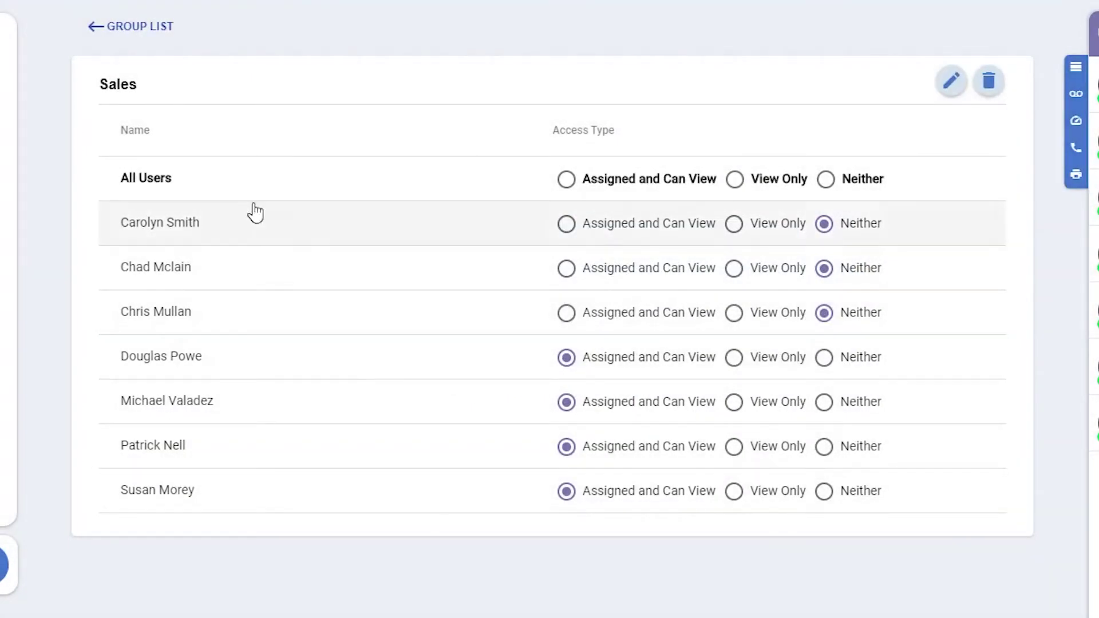
{"action": "left_click", "coordinate": [121, 27]}
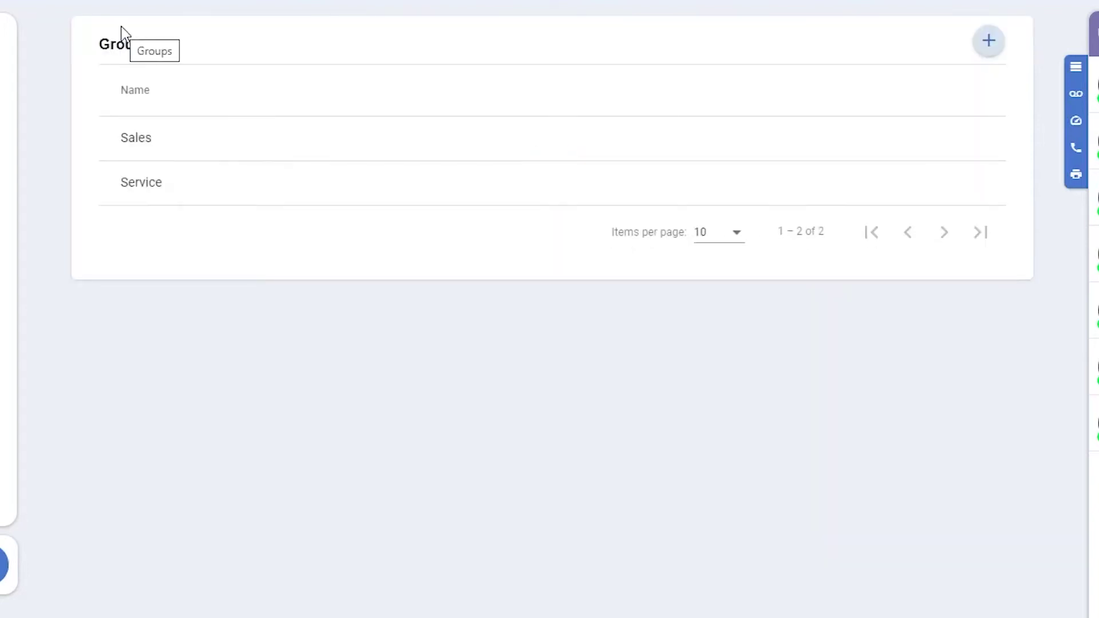
{"action": "left_click", "coordinate": [989, 41]}
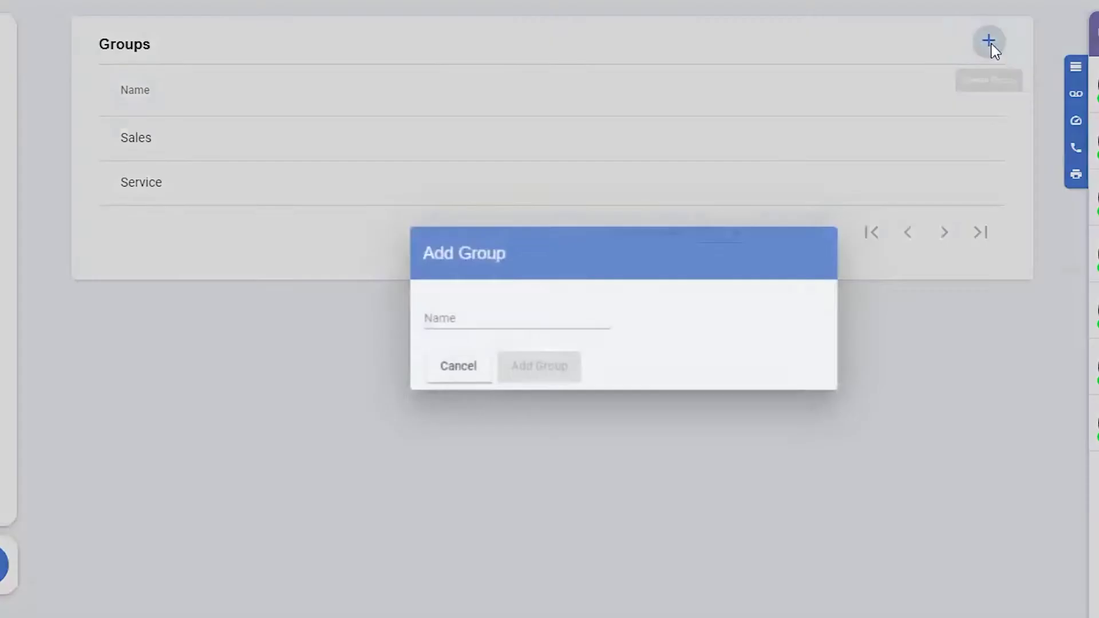
{"action": "left_click", "coordinate": [435, 381]}
- Open the lead sources list and view the form for adding a lead source without creating one
{"action": "mouse_move", "coordinate": [3, 393]}
{"action": "scroll", "coordinate": [63, 385], "scroll_direction": "down", "scroll_amount": 3}
{"action": "left_click", "coordinate": [79, 379]}
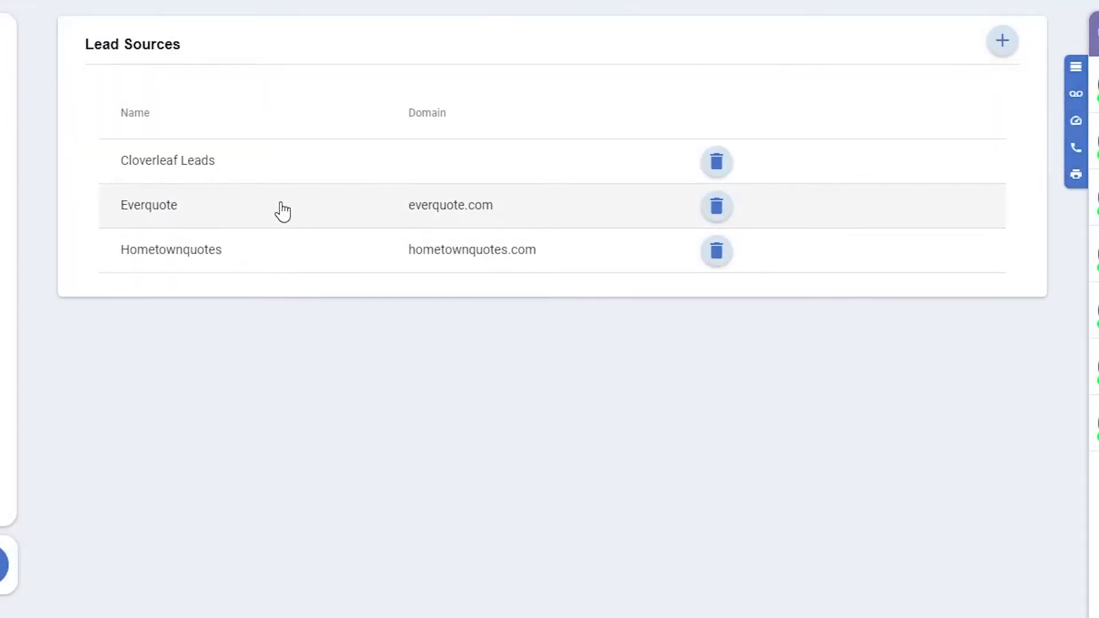
{"action": "left_click", "coordinate": [1005, 41]}
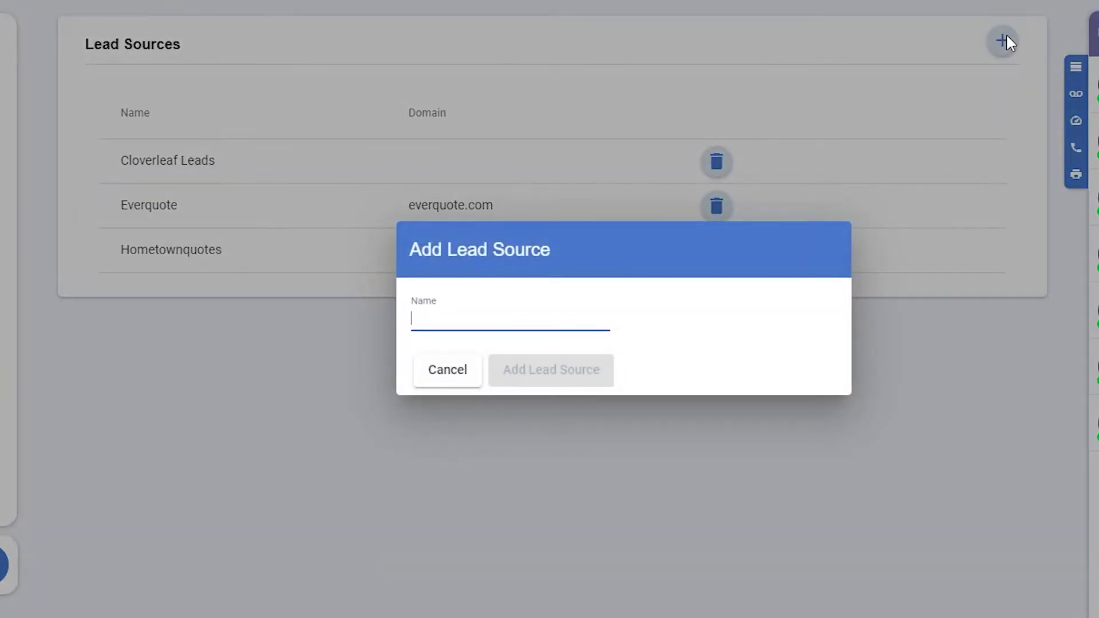
{"action": "left_click", "coordinate": [460, 369]}
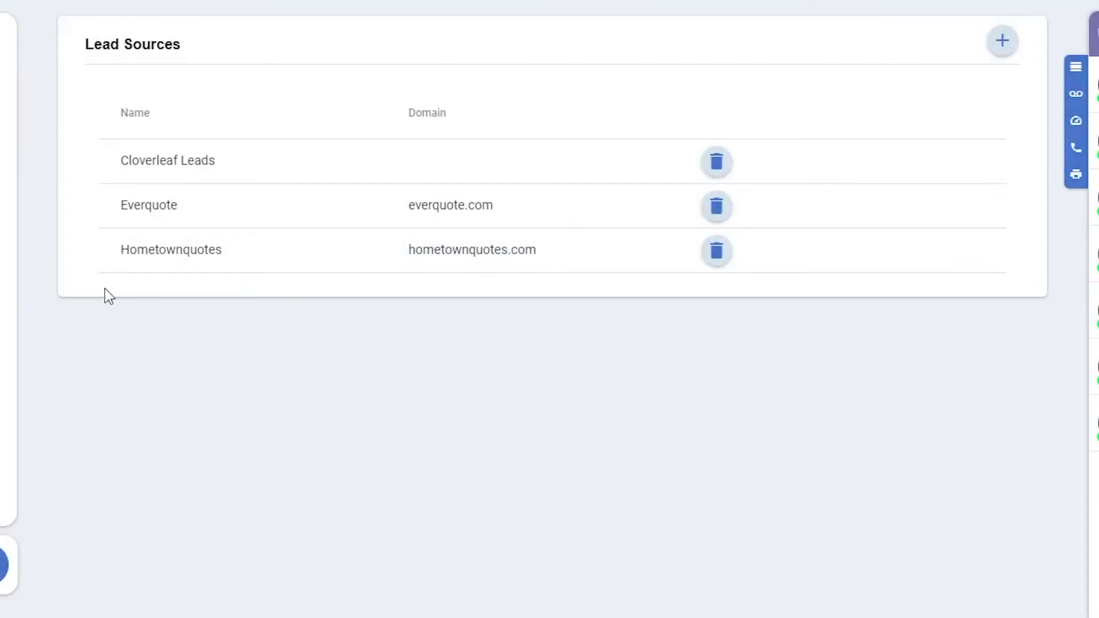
- Open the locations page to view the agency's office locations
{"action": "mouse_move", "coordinate": [23, 373]}
{"action": "scroll", "coordinate": [34, 378], "scroll_direction": "down", "scroll_amount": 3}
{"action": "left_click", "coordinate": [59, 406]}
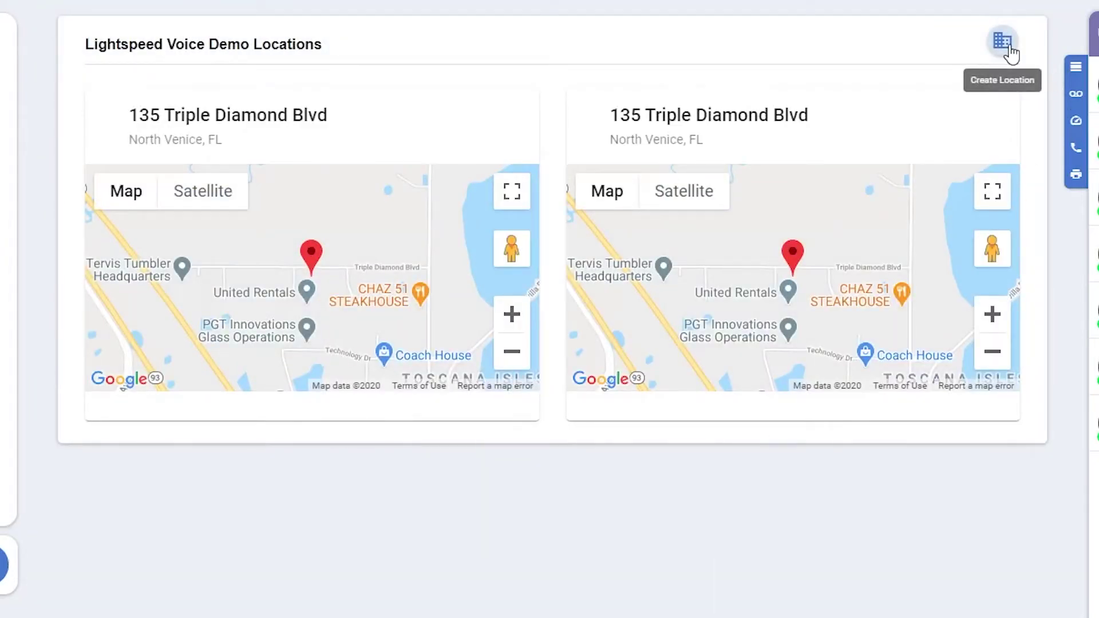
- Open the Front Desk role and examine its Queues and Ring Groups permissions under Phones
{"action": "mouse_move", "coordinate": [6, 367]}
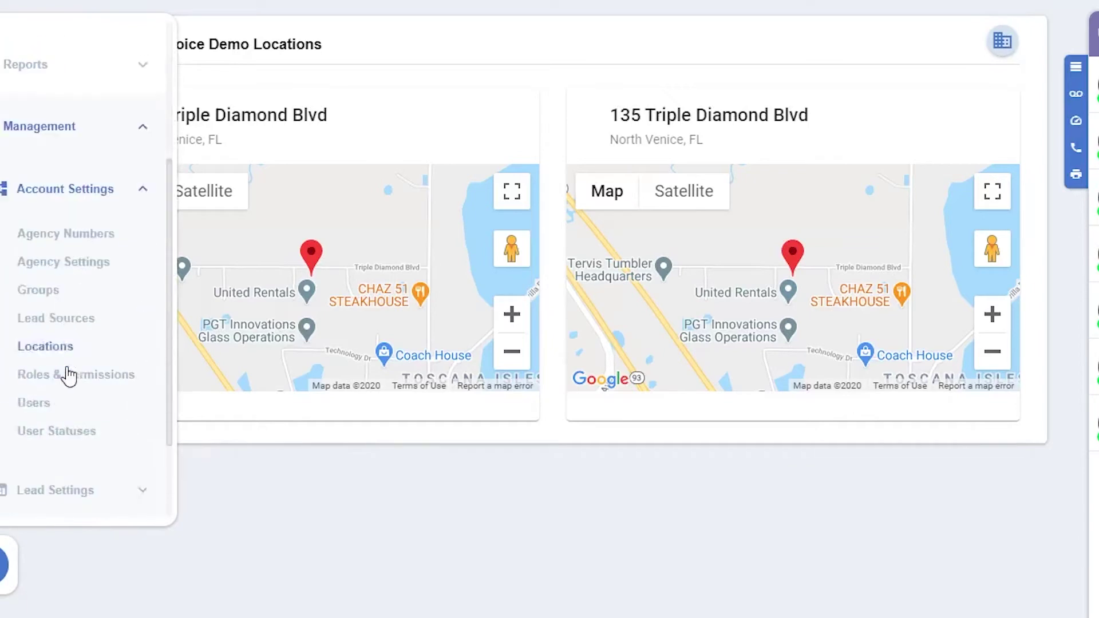
{"action": "scroll", "coordinate": [68, 377], "scroll_direction": "down", "scroll_amount": 2}
{"action": "left_click", "coordinate": [71, 339]}
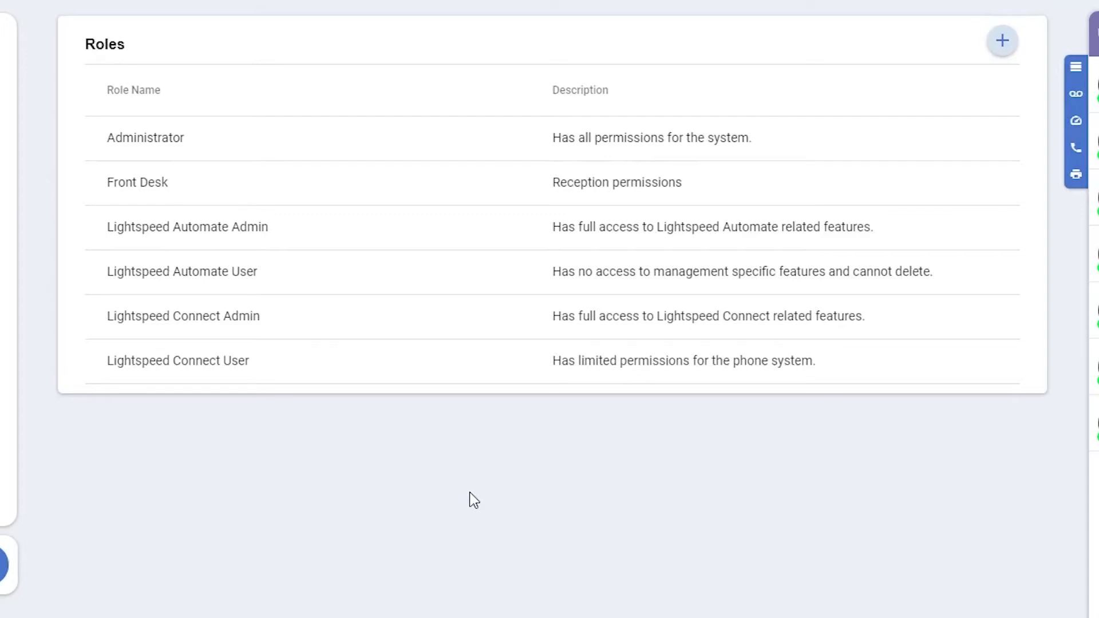
{"action": "left_click", "coordinate": [491, 198]}
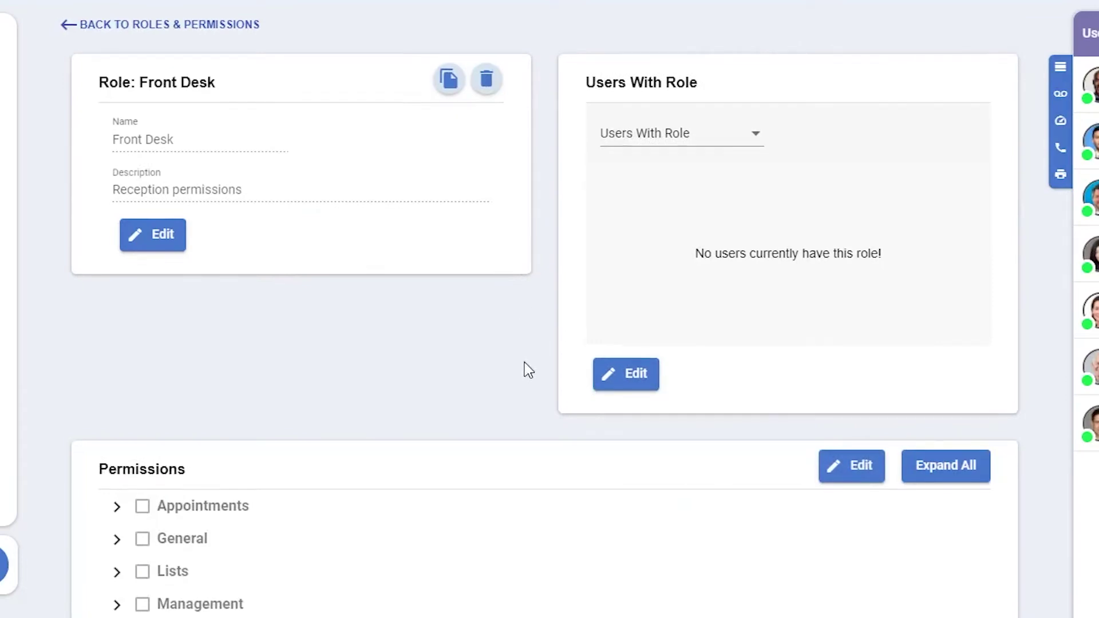
{"action": "scroll", "coordinate": [529, 371], "scroll_direction": "down", "scroll_amount": 3}
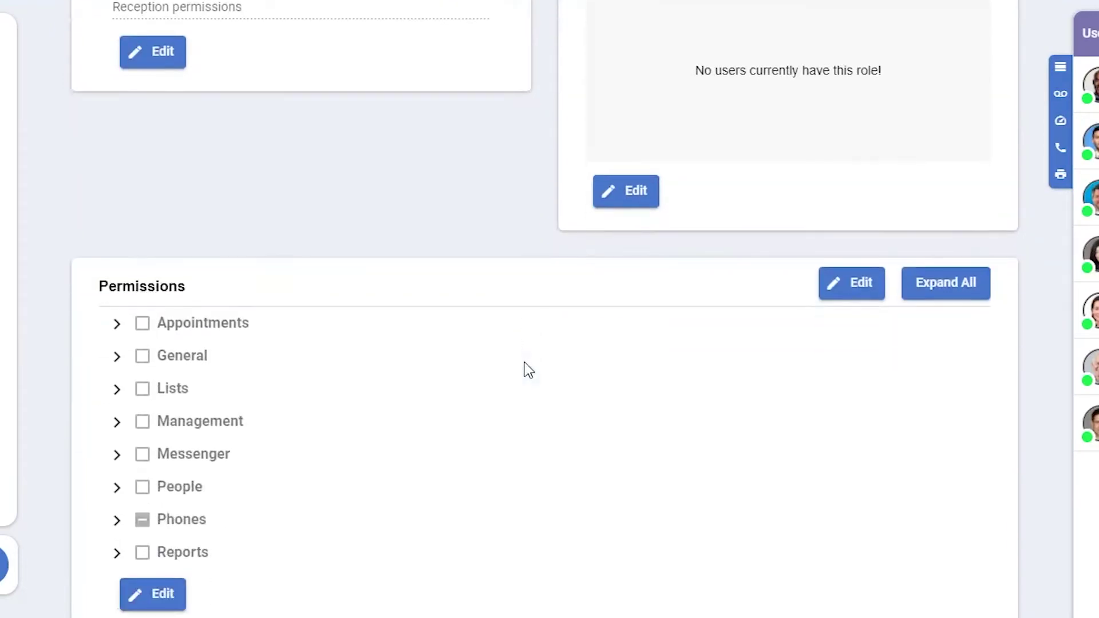
{"action": "left_click", "coordinate": [117, 521]}
{"action": "scroll", "coordinate": [395, 533], "scroll_direction": "down", "scroll_amount": 3}
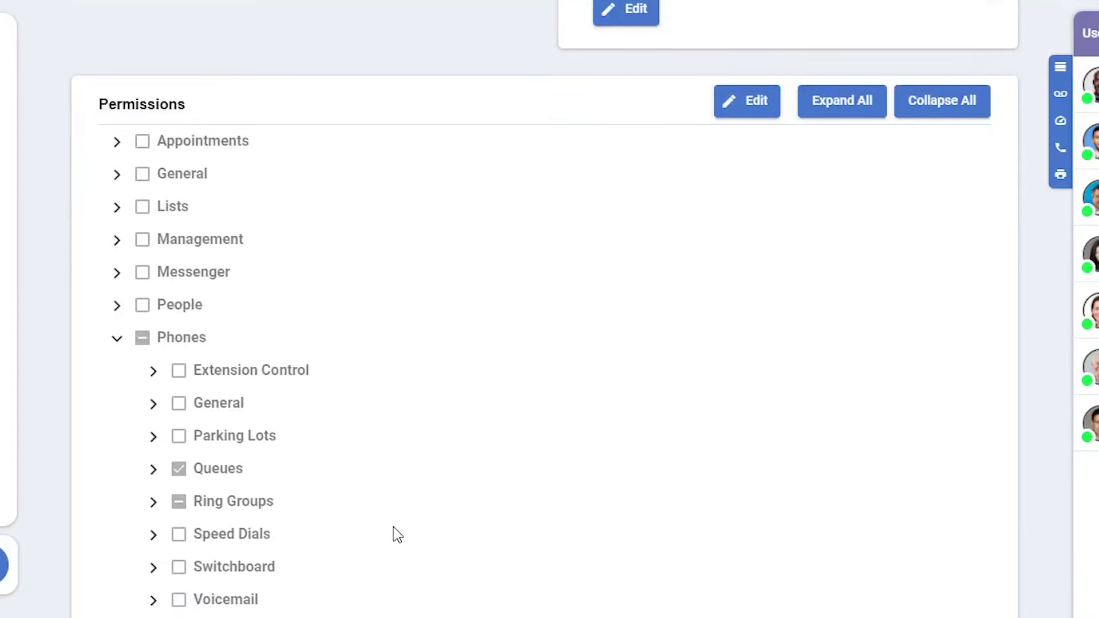
{"action": "left_click", "coordinate": [153, 469]}
{"action": "scroll", "coordinate": [187, 509], "scroll_direction": "down", "scroll_amount": 3}
{"action": "left_click", "coordinate": [153, 422]}
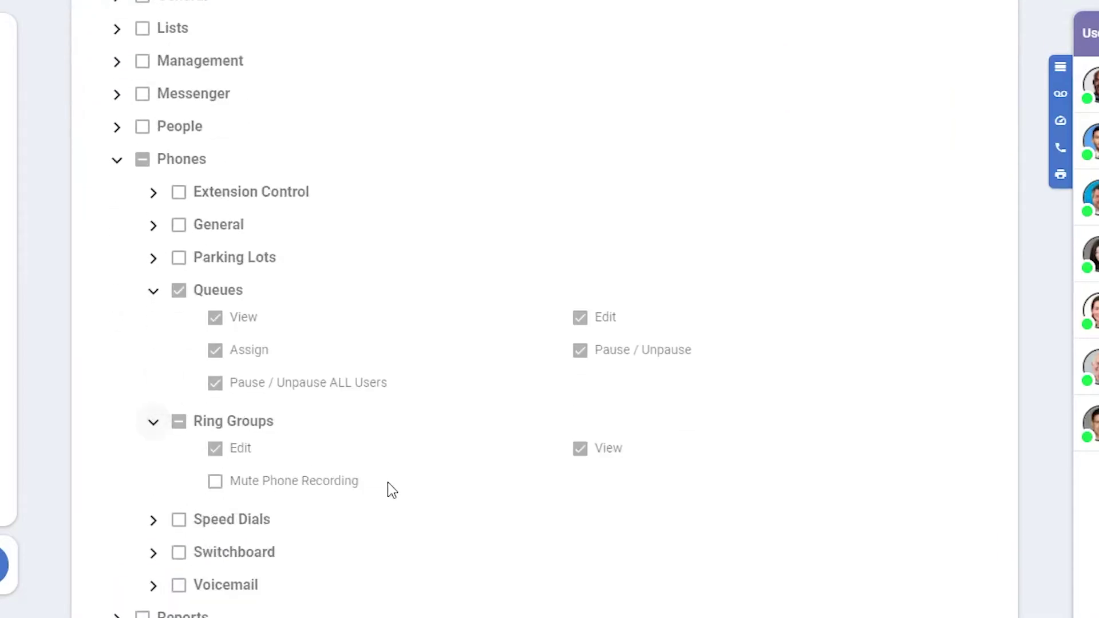
- Assign the third listed user without the role to the Front Desk role and save
{"action": "scroll", "coordinate": [347, 504], "scroll_direction": "up", "scroll_amount": 9}
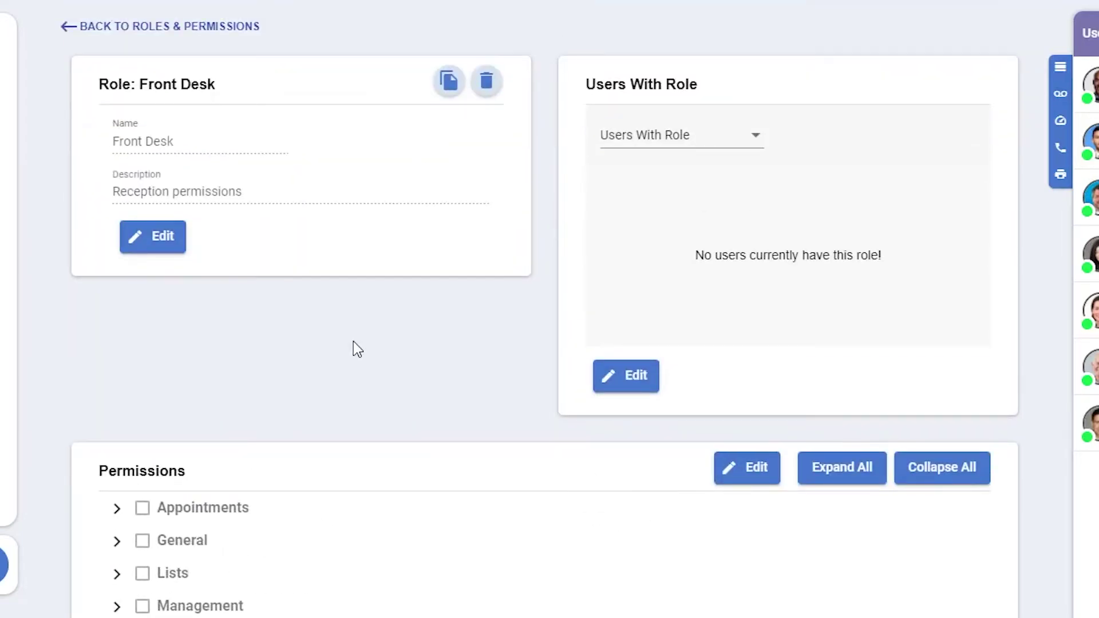
{"action": "left_click", "coordinate": [639, 386]}
{"action": "left_click", "coordinate": [673, 138]}
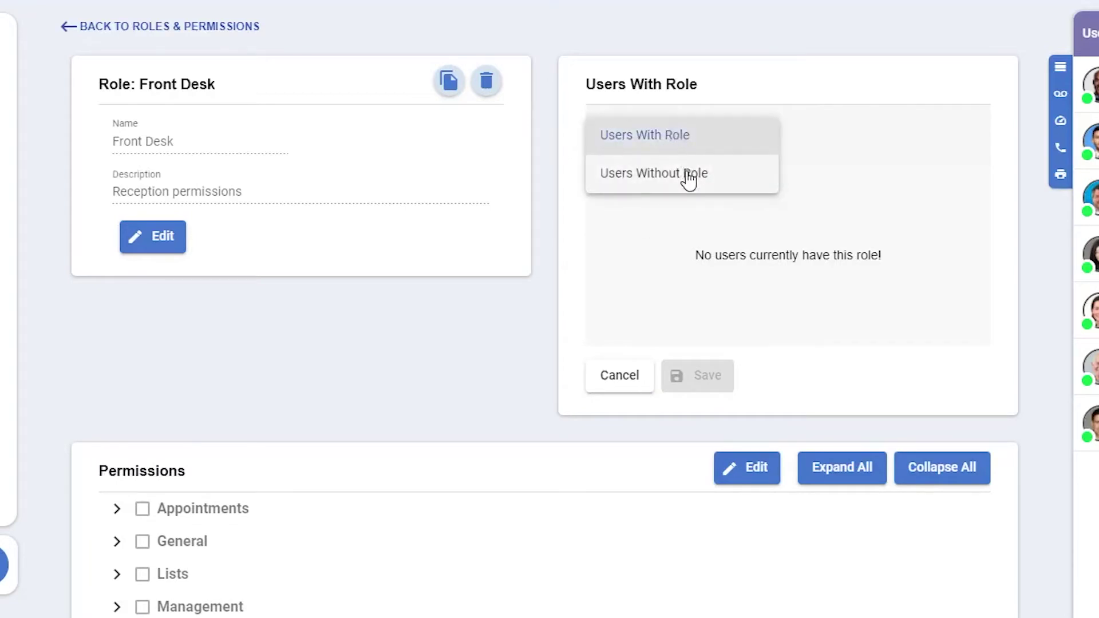
{"action": "left_click", "coordinate": [687, 174]}
{"action": "left_click", "coordinate": [696, 137]}
{"action": "left_click", "coordinate": [687, 107]}
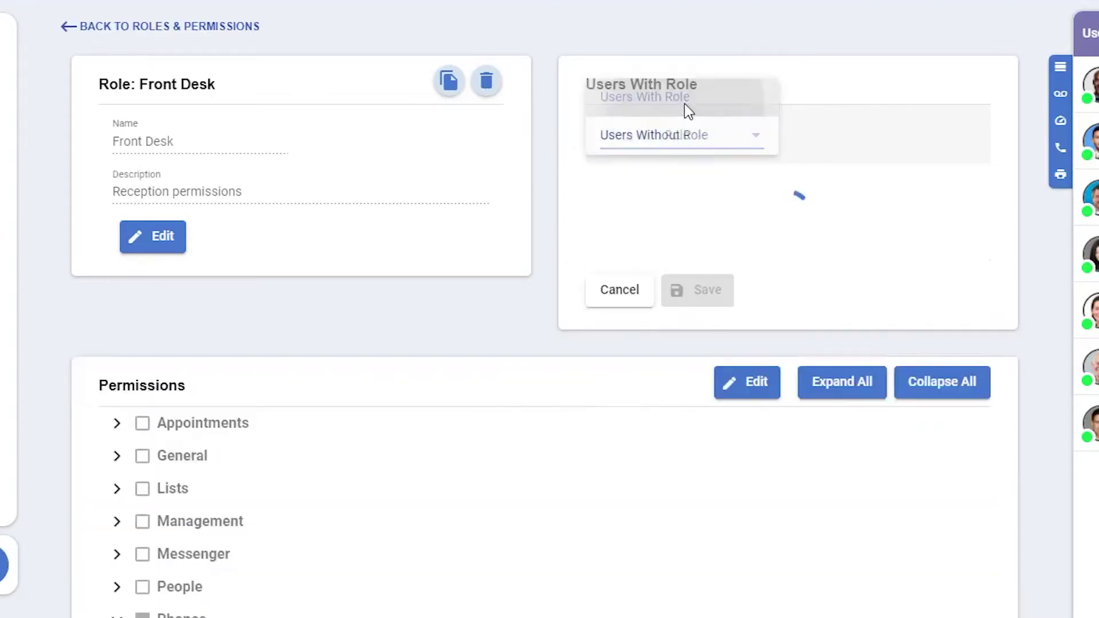
{"action": "left_click", "coordinate": [615, 329]}
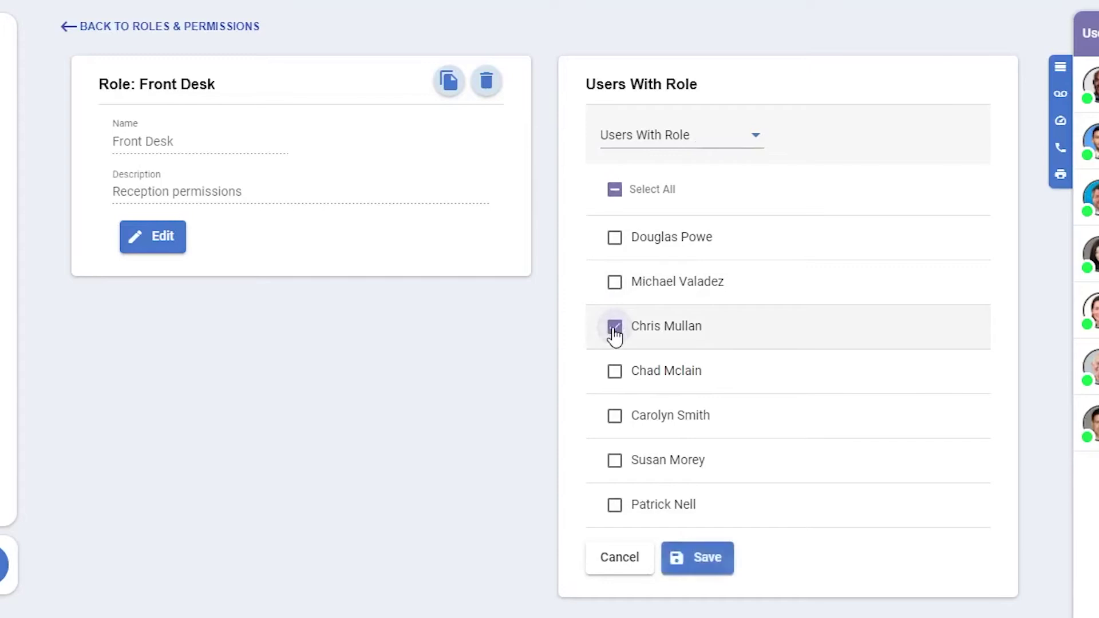
{"action": "left_click", "coordinate": [705, 560]}
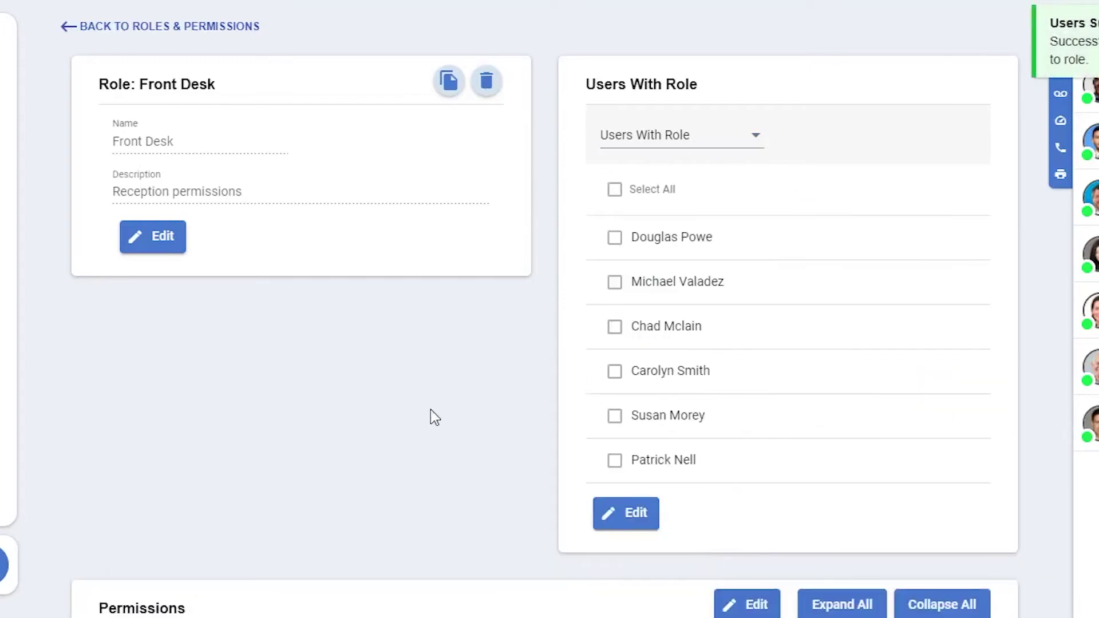
- Grant the Front Desk role all Reports permissions, including viewing All Plans Reports, and save them
{"action": "scroll", "coordinate": [412, 404], "scroll_direction": "down", "scroll_amount": 7}
{"action": "left_click", "coordinate": [118, 206]}
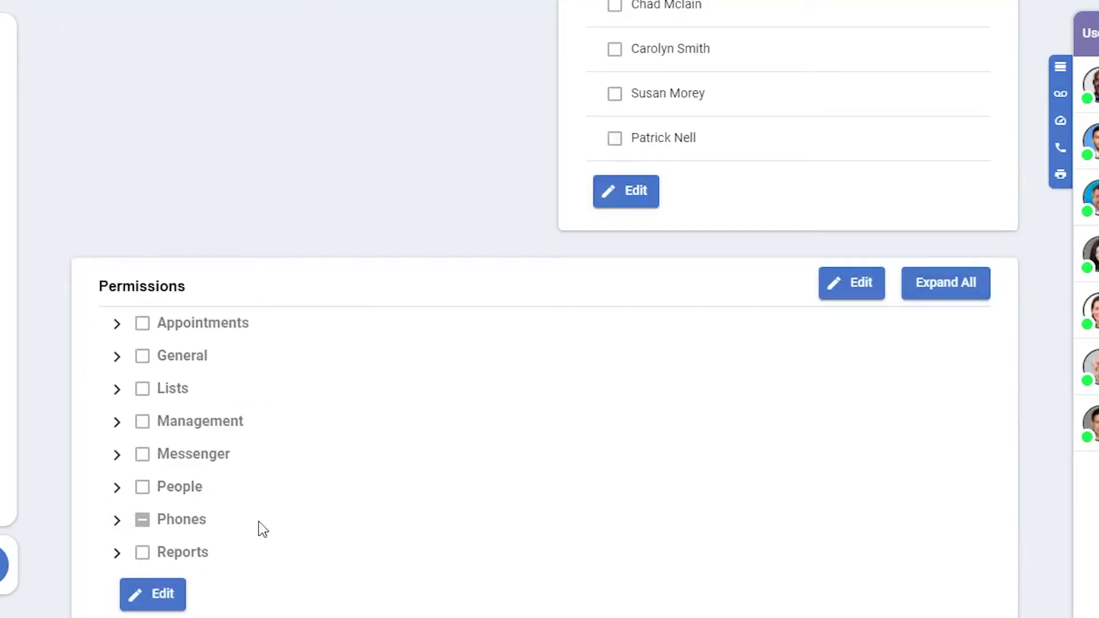
{"action": "left_click", "coordinate": [165, 598]}
{"action": "left_click", "coordinate": [117, 553]}
{"action": "scroll", "coordinate": [361, 498], "scroll_direction": "down", "scroll_amount": 3}
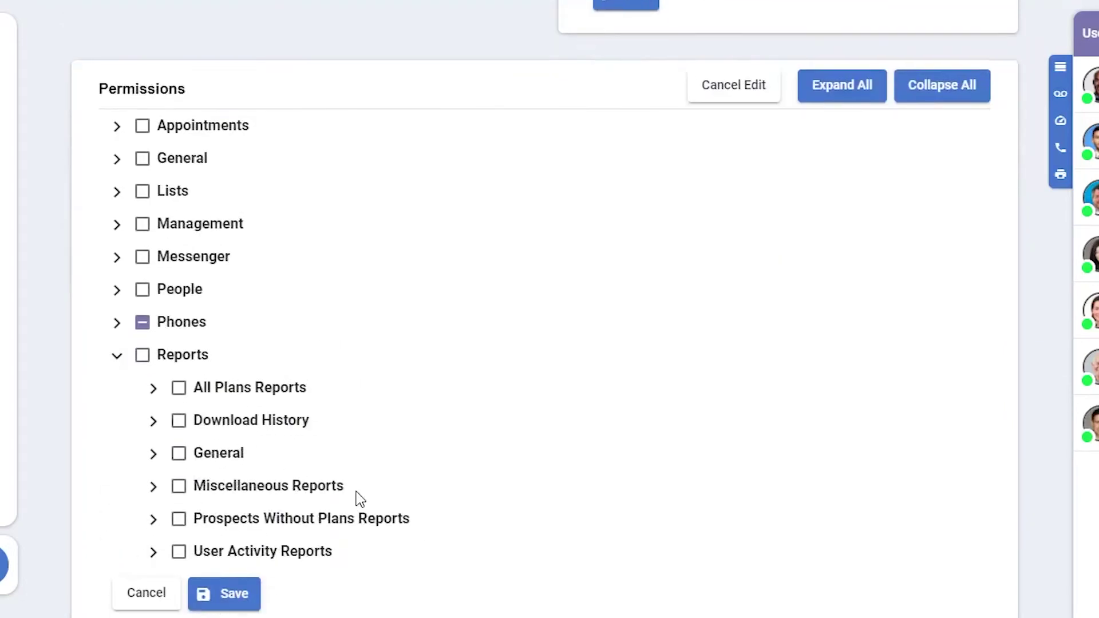
{"action": "left_click", "coordinate": [153, 389]}
{"action": "left_click", "coordinate": [216, 415]}
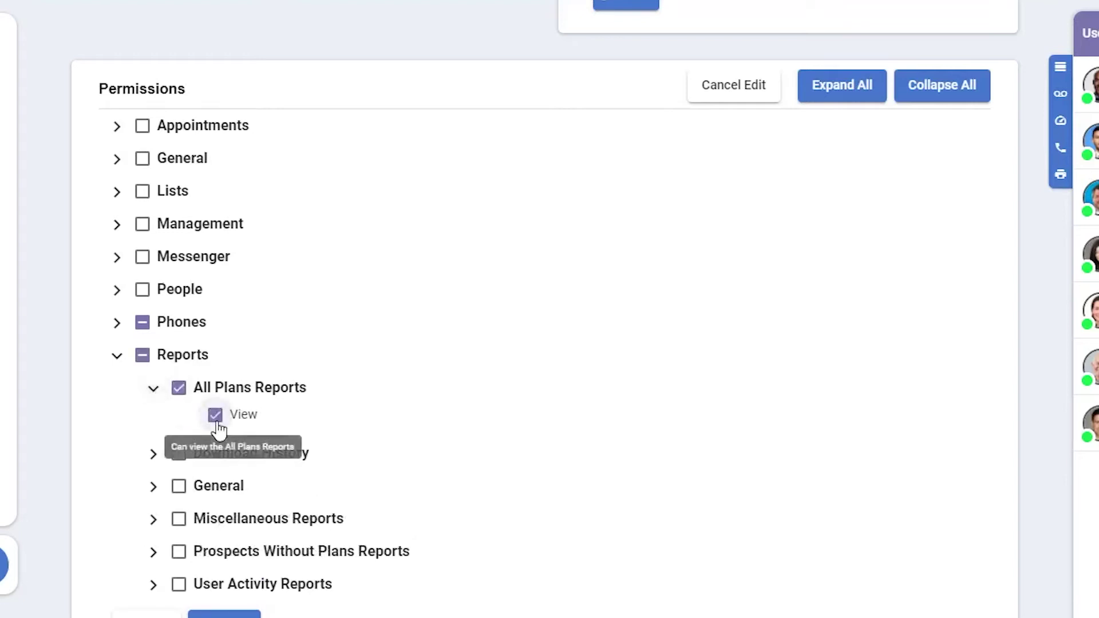
{"action": "left_click", "coordinate": [144, 359]}
{"action": "left_click", "coordinate": [143, 358]}
{"action": "left_click", "coordinate": [144, 359]}
{"action": "left_click", "coordinate": [224, 614]}
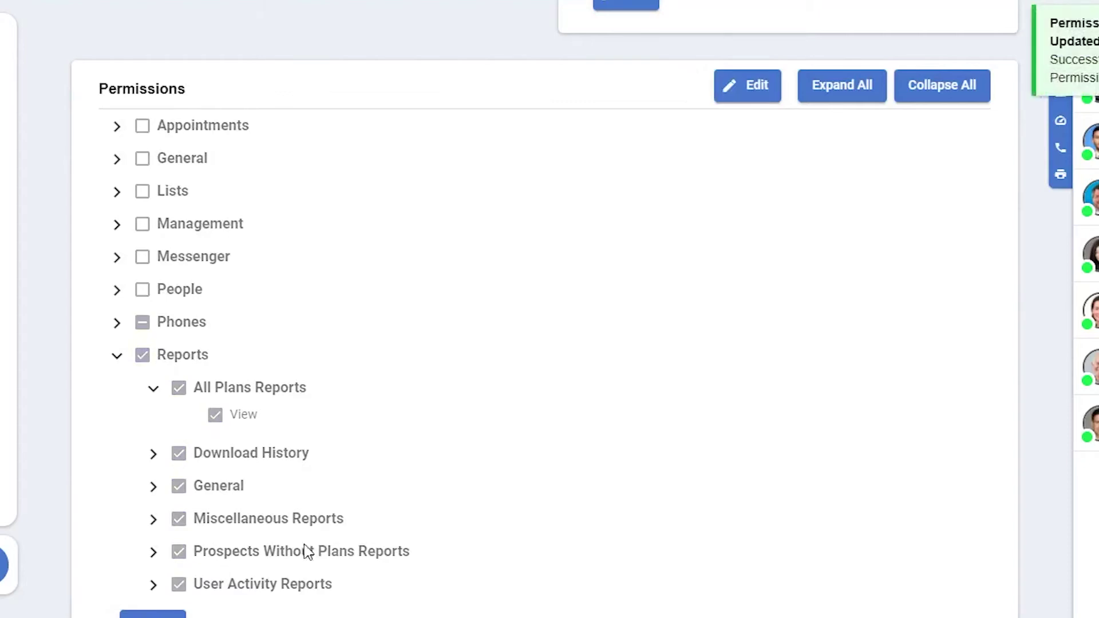
- Open the first user in the users list to review their details, roles, groups and additional individual permissions
{"action": "scroll", "coordinate": [310, 546], "scroll_direction": "up", "scroll_amount": 9}
{"action": "mouse_move", "coordinate": [9, 436]}
{"action": "scroll", "coordinate": [77, 392], "scroll_direction": "down", "scroll_amount": 4}
{"action": "left_click", "coordinate": [51, 375]}
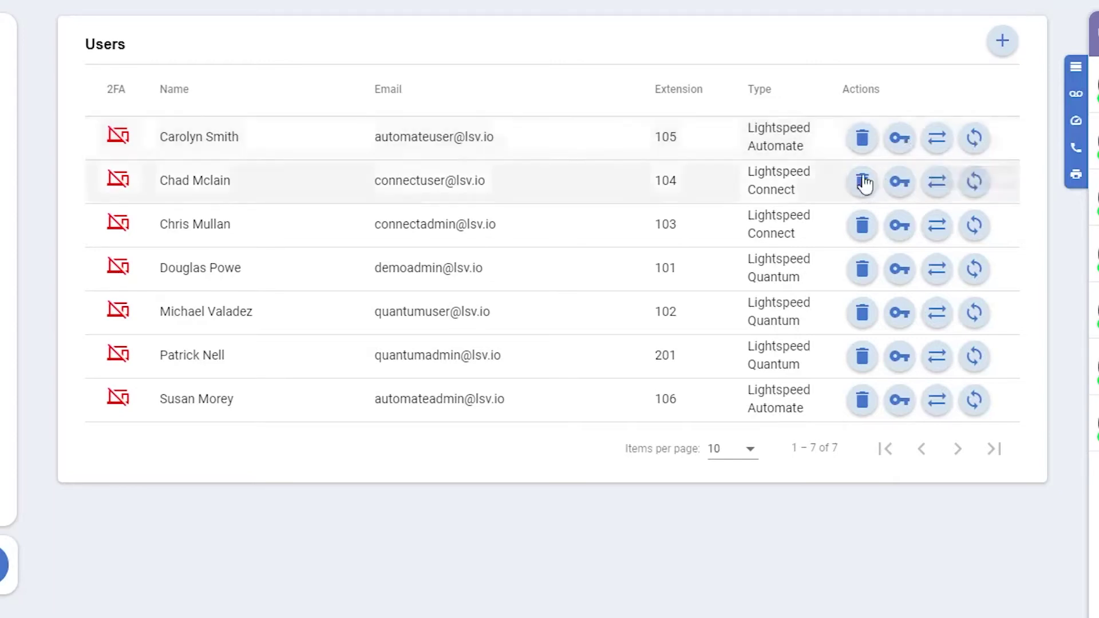
{"action": "left_click", "coordinate": [579, 138]}
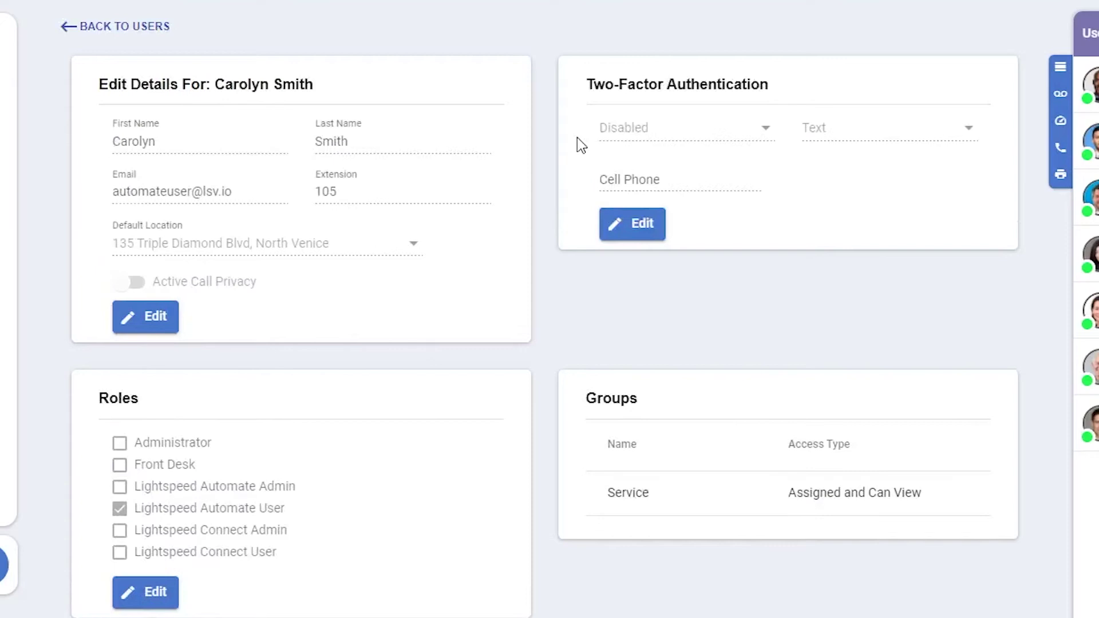
{"action": "scroll", "coordinate": [544, 166], "scroll_direction": "down", "scroll_amount": 5}
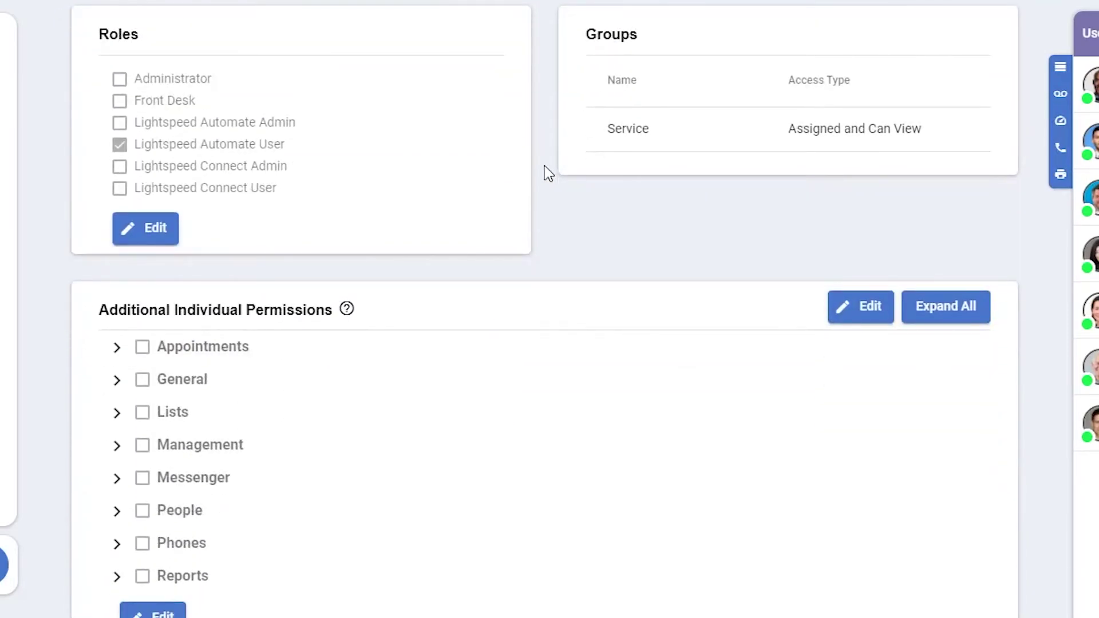
- Return to the users list and view the user types offered when requesting a new user, without submitting the request
{"action": "scroll", "coordinate": [544, 166], "scroll_direction": "up", "scroll_amount": 5}
{"action": "left_click", "coordinate": [140, 27]}
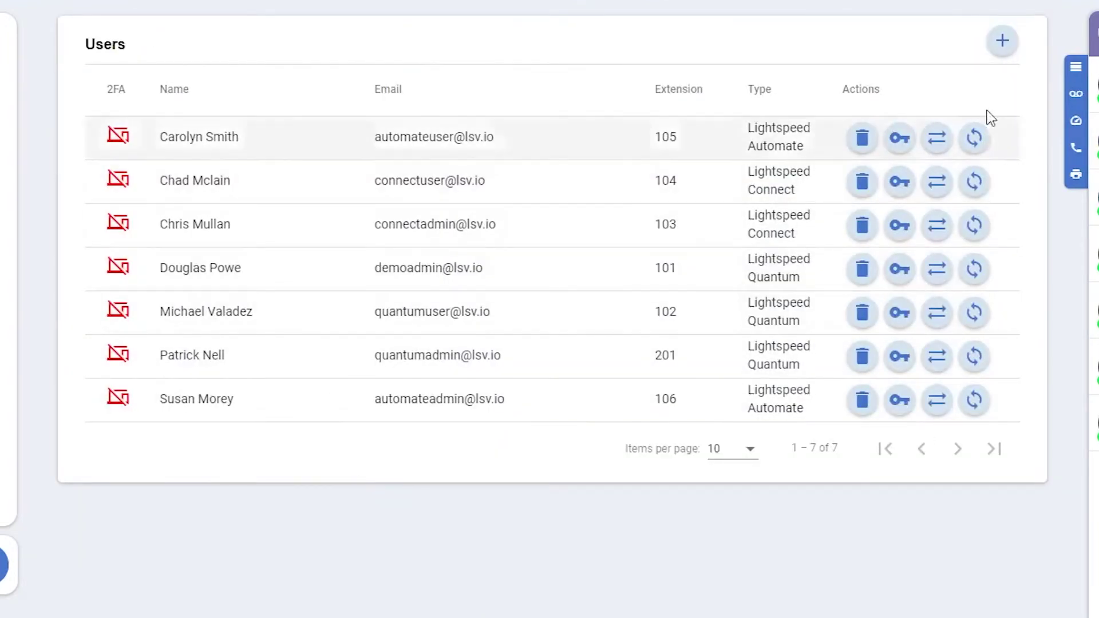
{"action": "left_click", "coordinate": [1002, 42]}
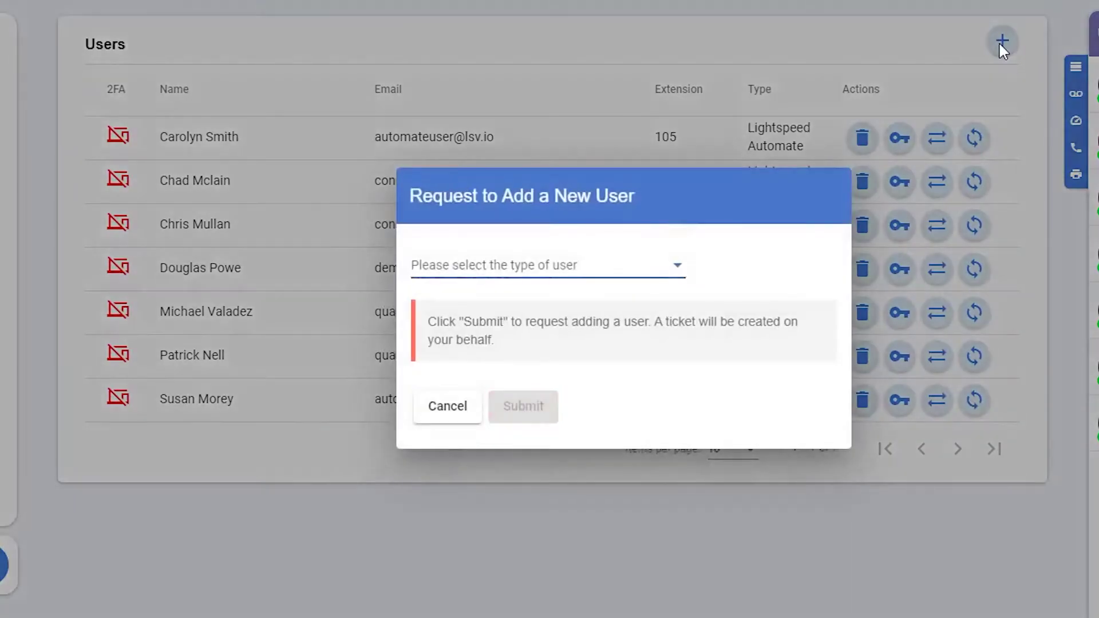
{"action": "left_click", "coordinate": [633, 274]}
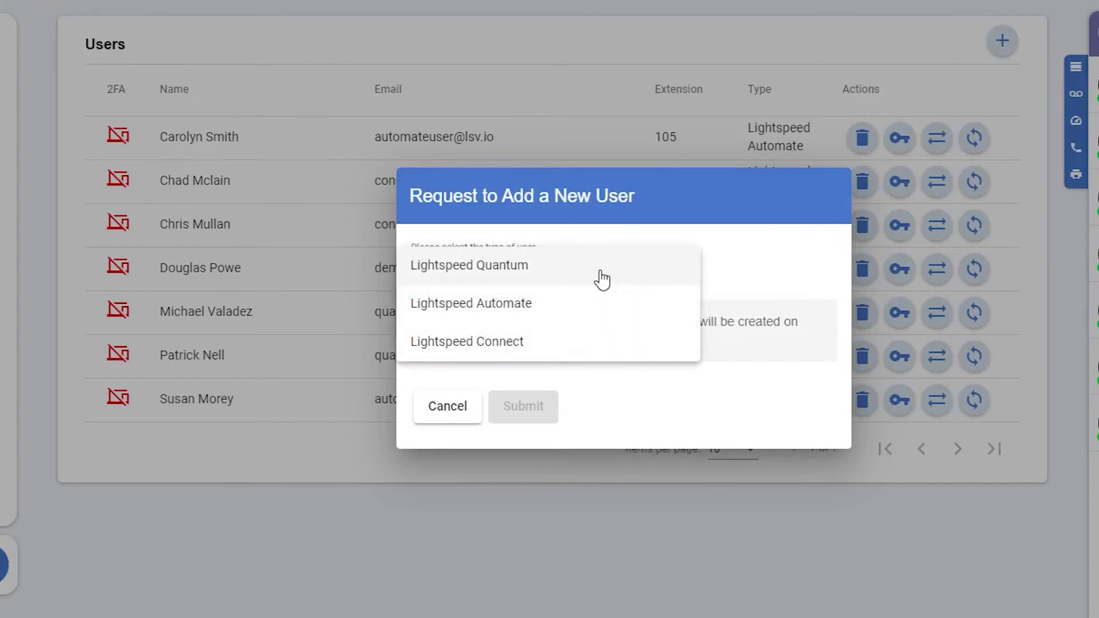
{"action": "left_click", "coordinate": [450, 408]}
{"action": "left_click", "coordinate": [450, 407]}
- Open the User Statuses settings and view the statuses a user in the side list can be given
{"action": "mouse_move", "coordinate": [86, 380]}
{"action": "scroll", "coordinate": [86, 380], "scroll_direction": "down", "scroll_amount": 5}
{"action": "left_click", "coordinate": [45, 310]}
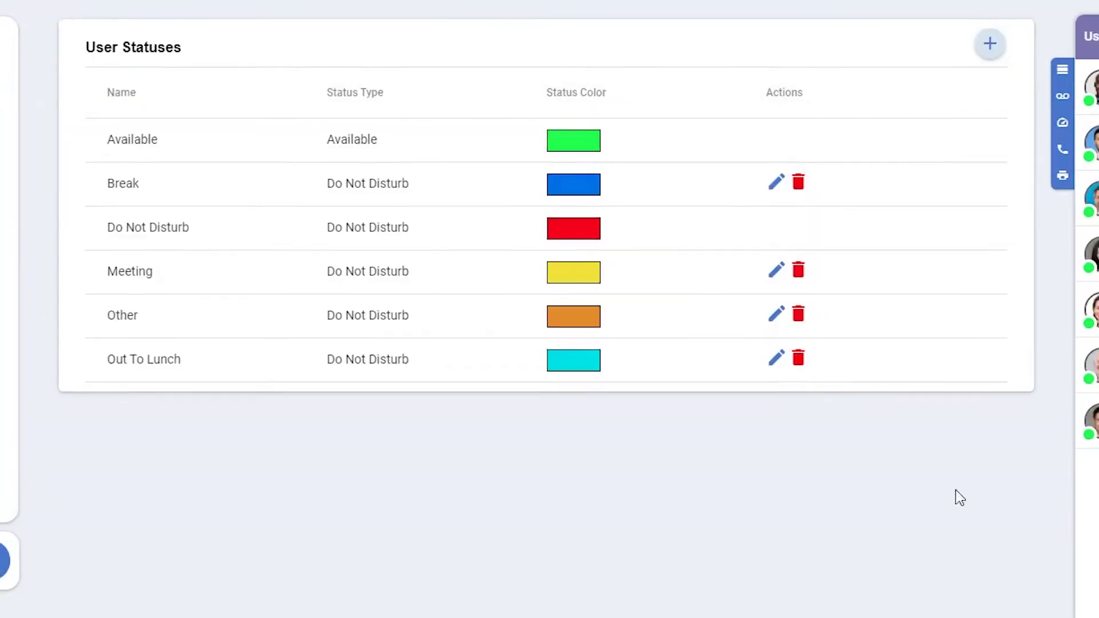
{"action": "left_click", "coordinate": [1089, 434]}
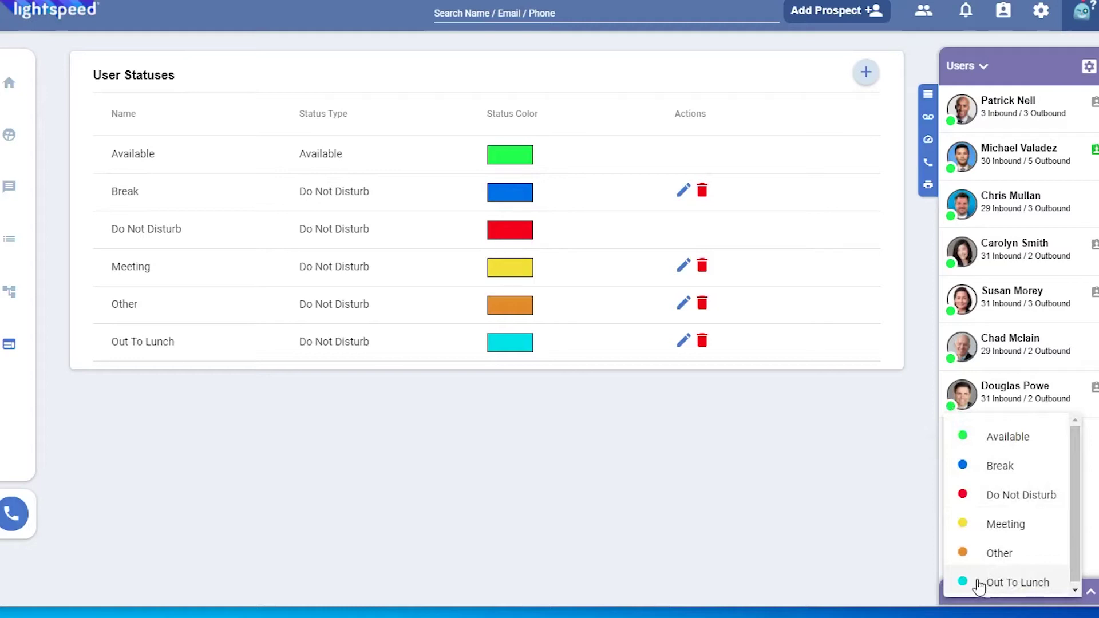
{"action": "left_click", "coordinate": [863, 510]}
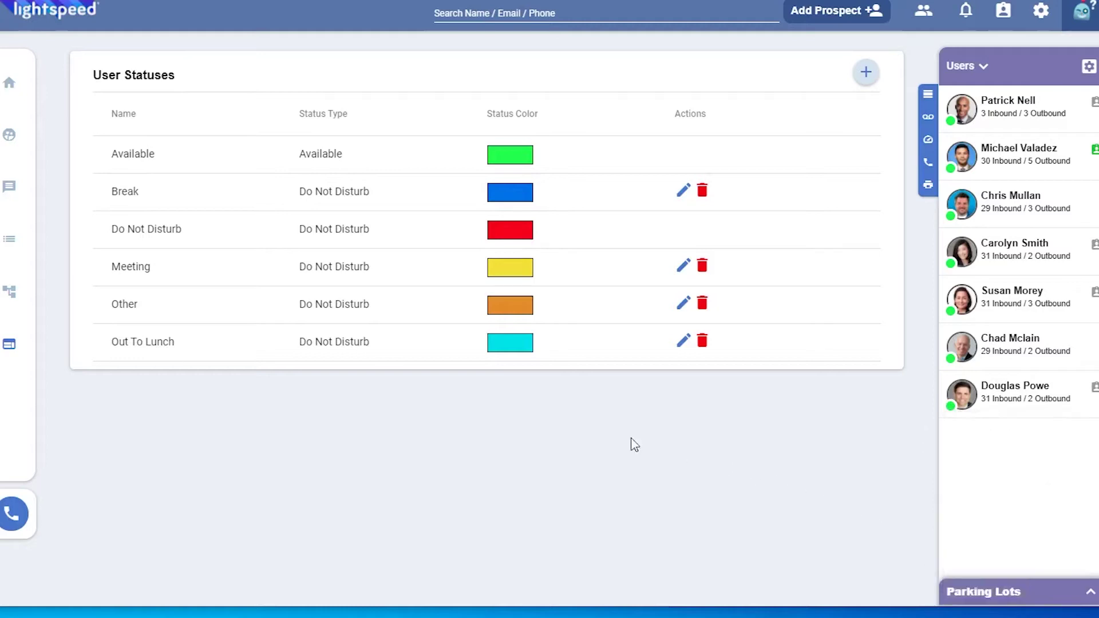
- Set the Break user status to the Available status type, check its color choices, and save the update
{"action": "left_click", "coordinate": [686, 190]}
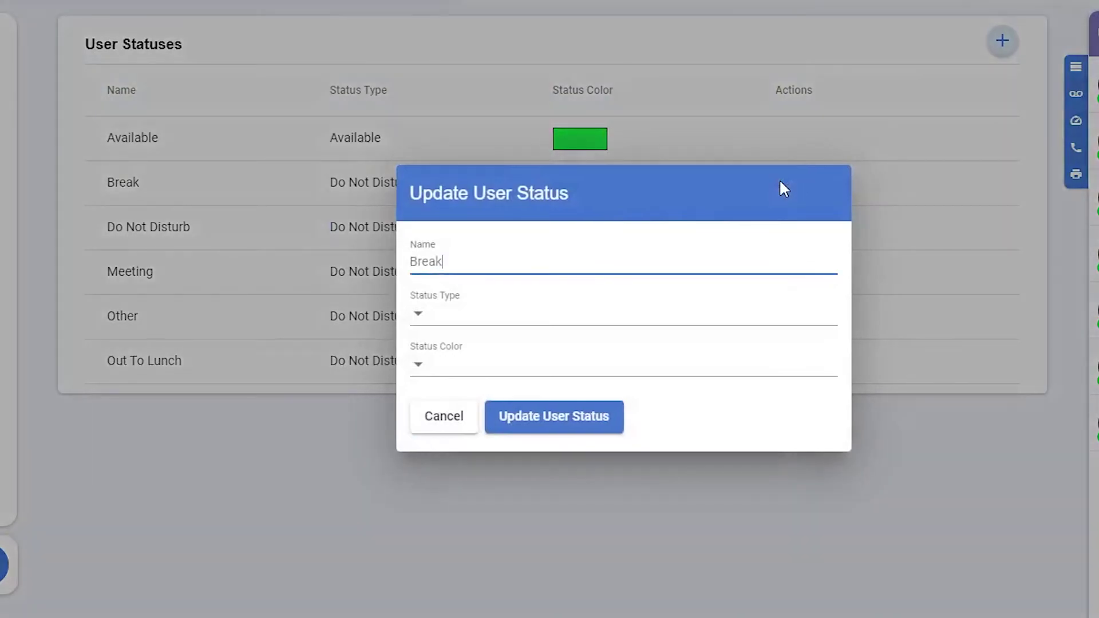
{"action": "left_click", "coordinate": [432, 315]}
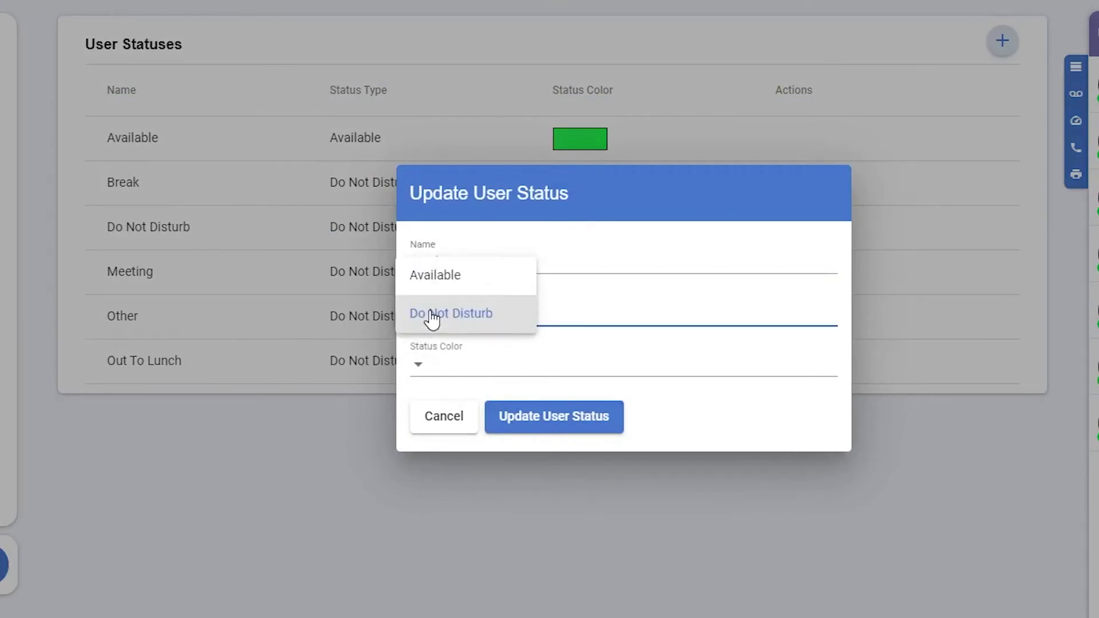
{"action": "left_click", "coordinate": [450, 275]}
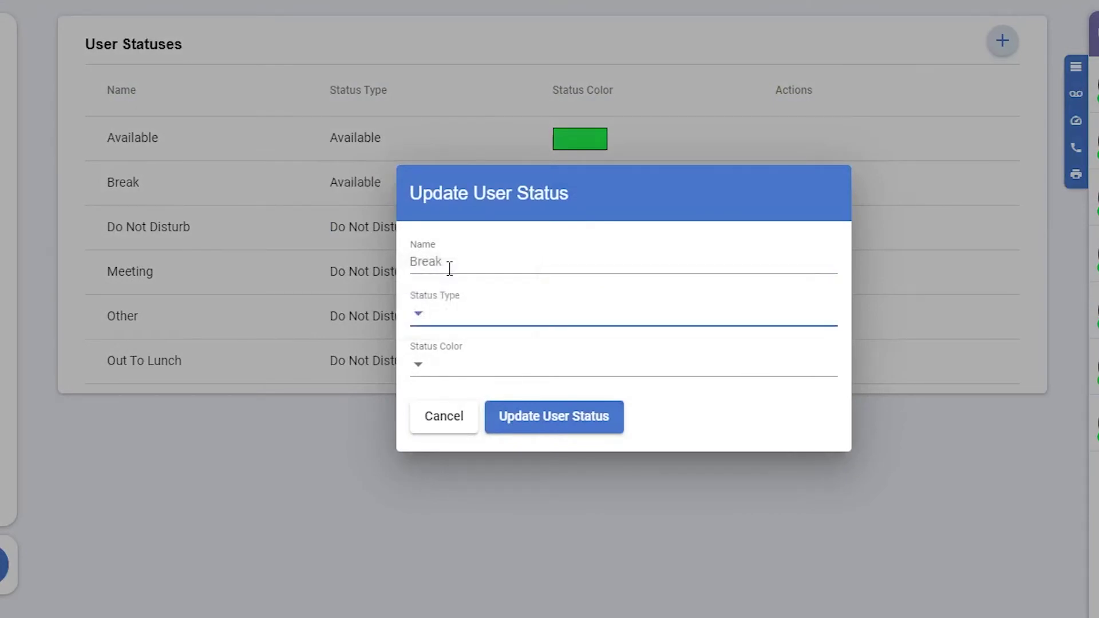
{"action": "left_click", "coordinate": [452, 363]}
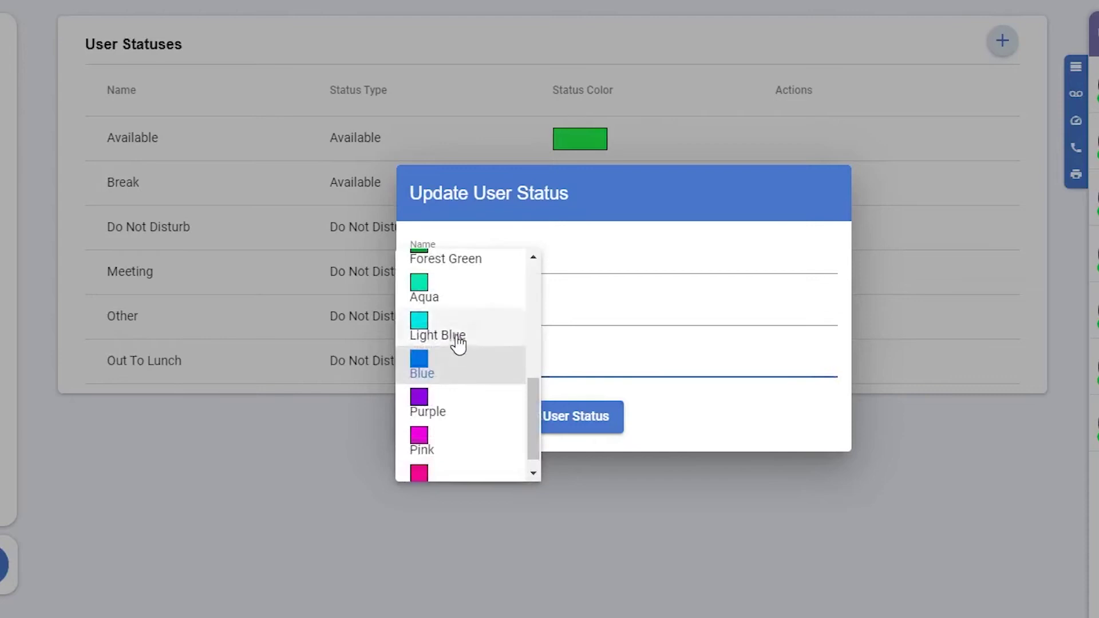
{"action": "left_click", "coordinate": [630, 455]}
{"action": "left_click", "coordinate": [572, 416]}
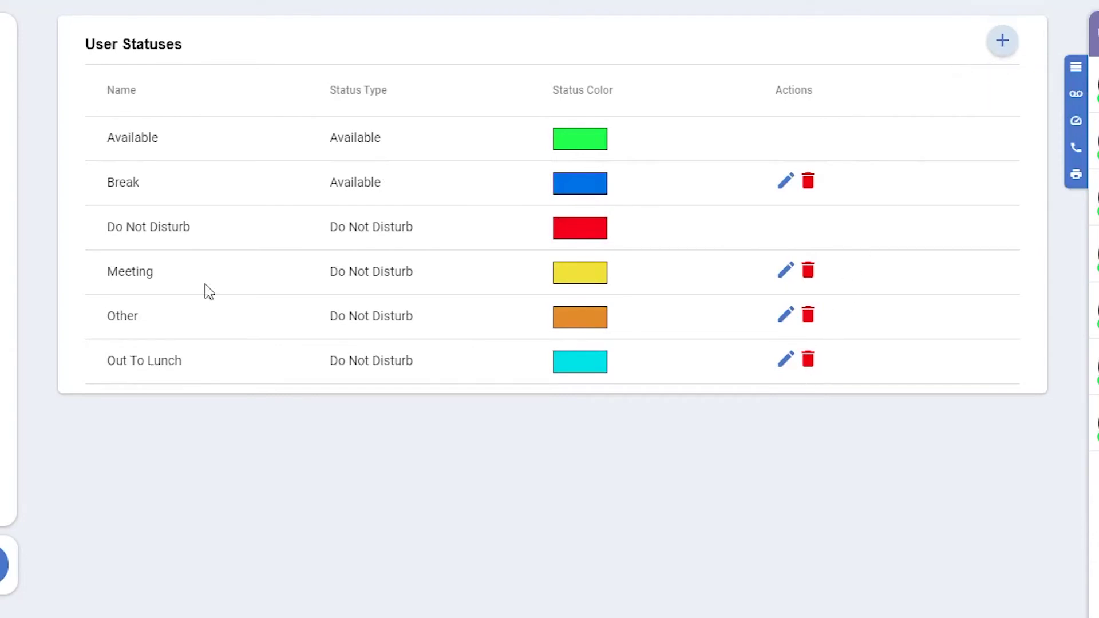
- Open Automations under Lead Settings and view the details of the Plan Completed w/ Sale, Send Review Link automation
{"action": "mouse_move", "coordinate": [3, 367]}
{"action": "scroll", "coordinate": [4, 366], "scroll_direction": "down", "scroll_amount": 5}
{"action": "scroll", "coordinate": [6, 375], "scroll_direction": "down", "scroll_amount": 1}
{"action": "left_click", "coordinate": [84, 371]}
{"action": "scroll", "coordinate": [103, 388], "scroll_direction": "down", "scroll_amount": 3}
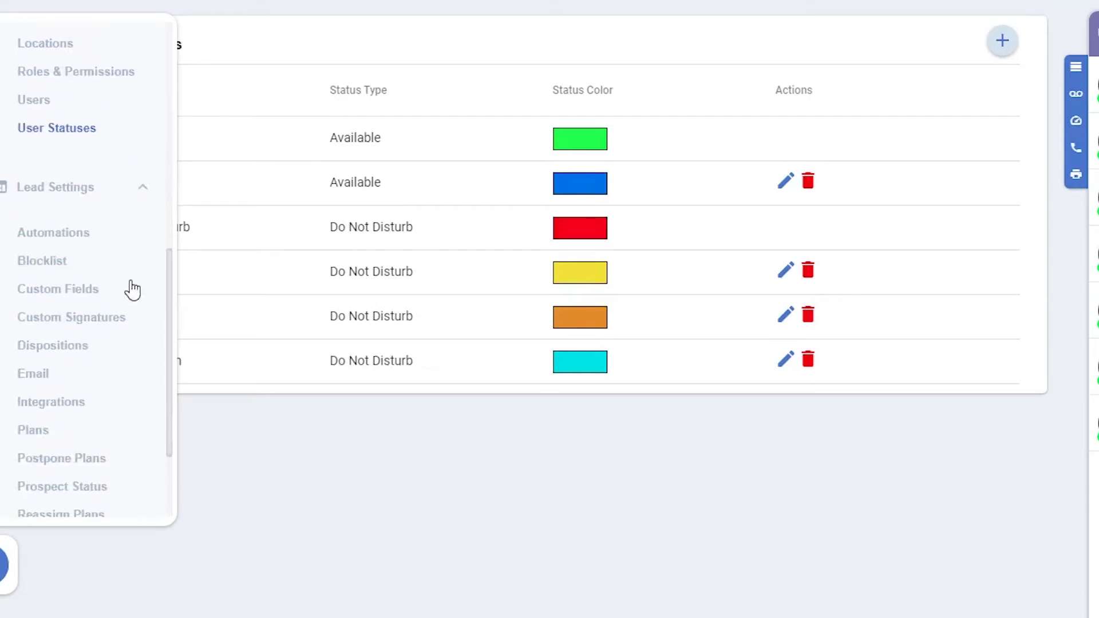
{"action": "left_click", "coordinate": [70, 234]}
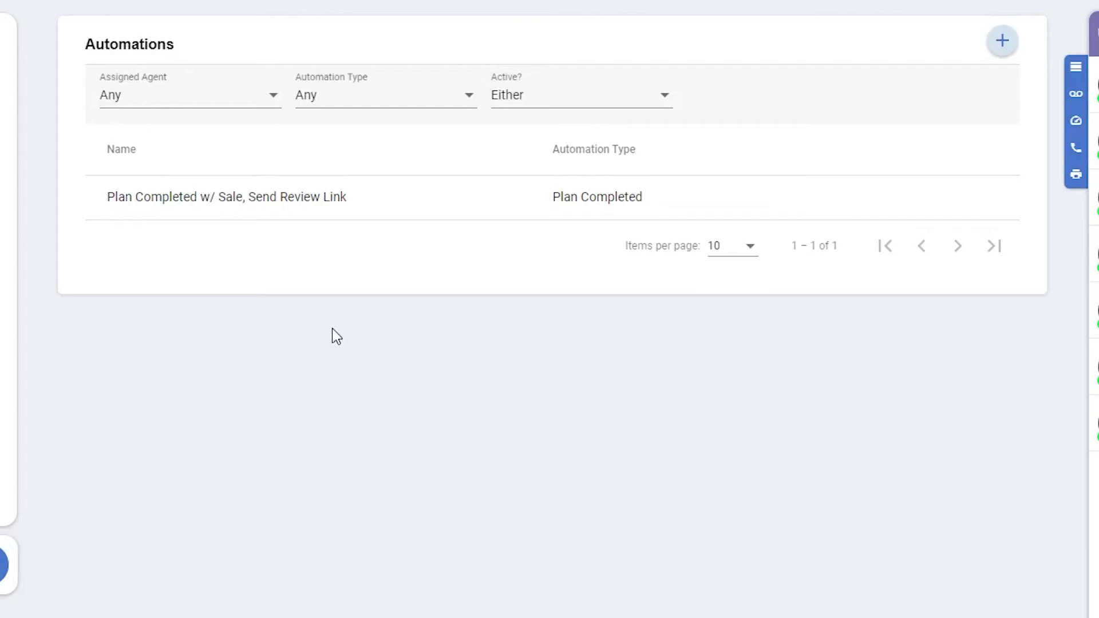
{"action": "left_click", "coordinate": [413, 204]}
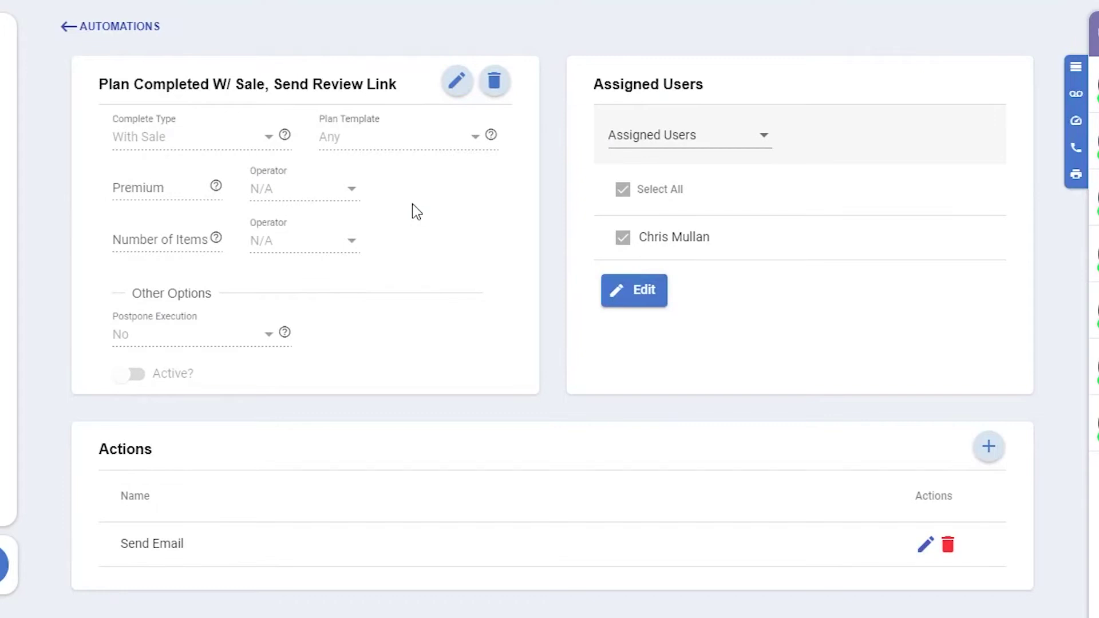
- Examine the review link automation's editable settings, including Postpone Execution, and save it with Postpone Execution at No
{"action": "left_click", "coordinate": [456, 81]}
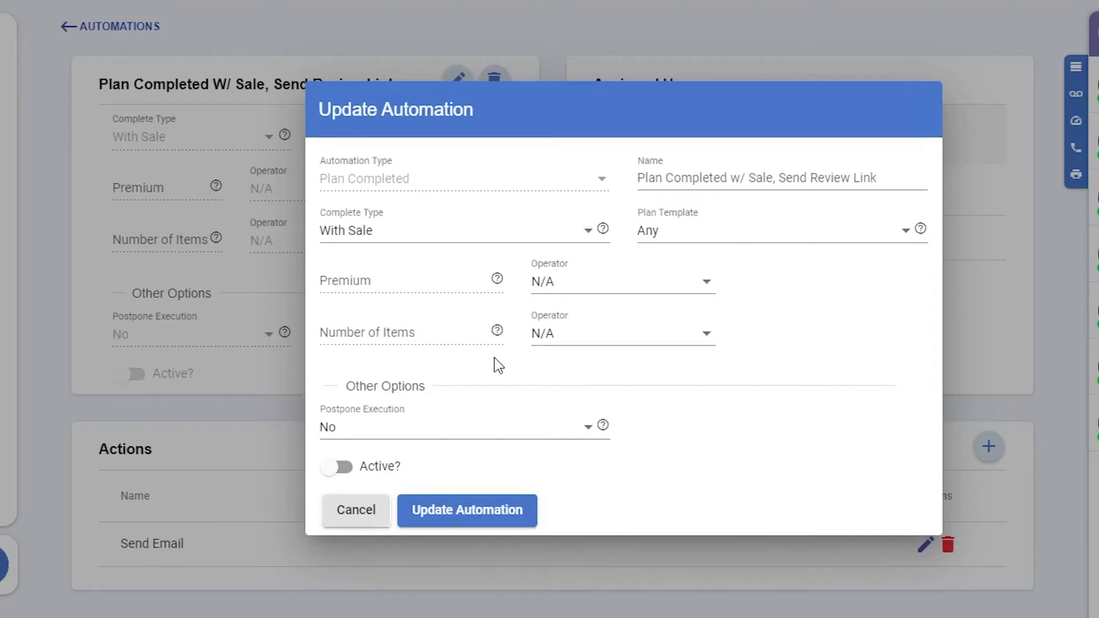
{"action": "left_click", "coordinate": [534, 434]}
{"action": "left_click", "coordinate": [535, 435]}
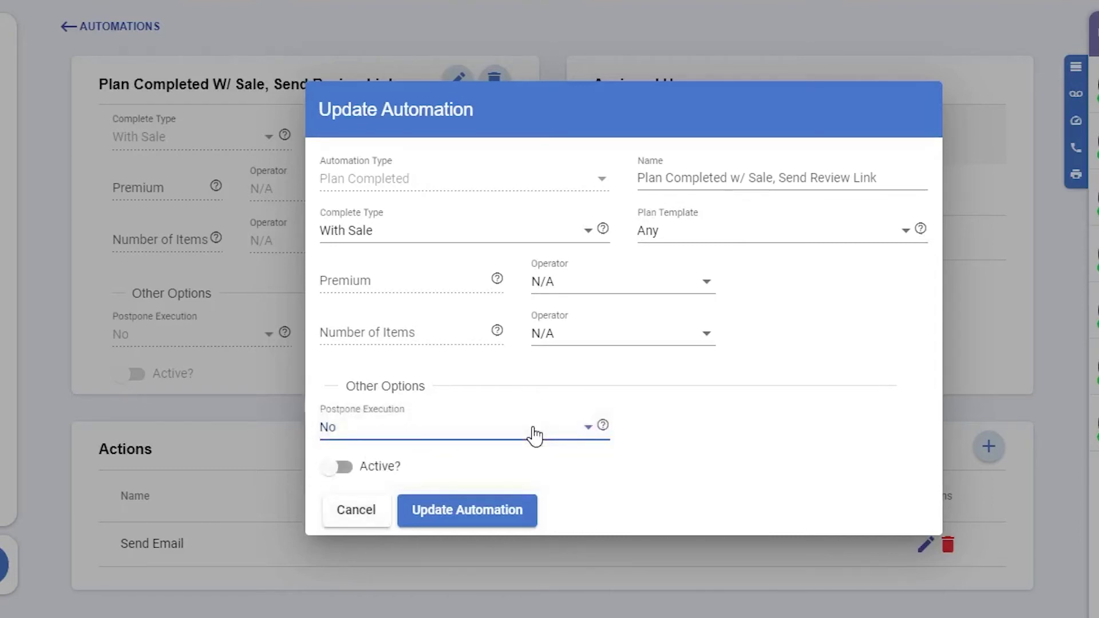
{"action": "left_click", "coordinate": [458, 511]}
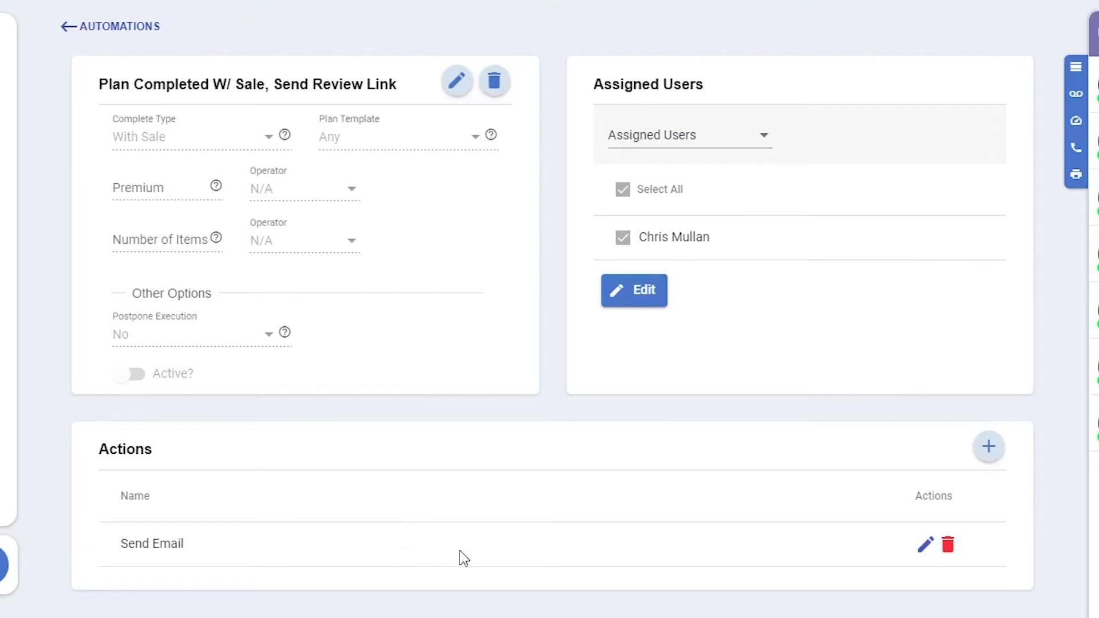
- View the automation's Send Email action without changing it and return to the automations list
{"action": "left_click", "coordinate": [925, 545]}
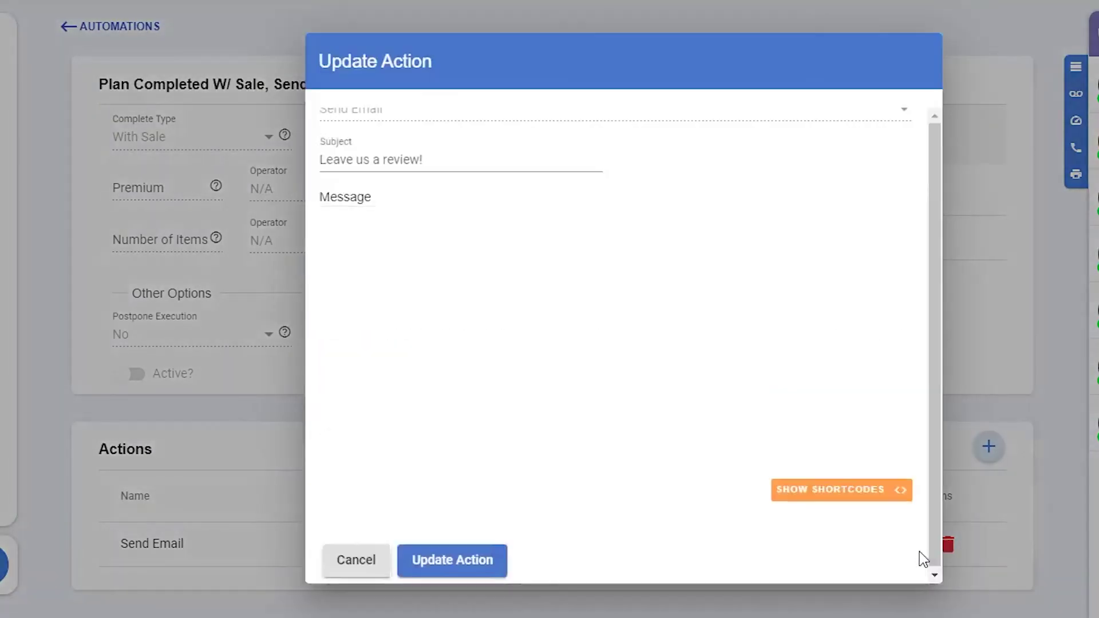
{"action": "left_click", "coordinate": [360, 559]}
{"action": "left_click", "coordinate": [120, 26]}
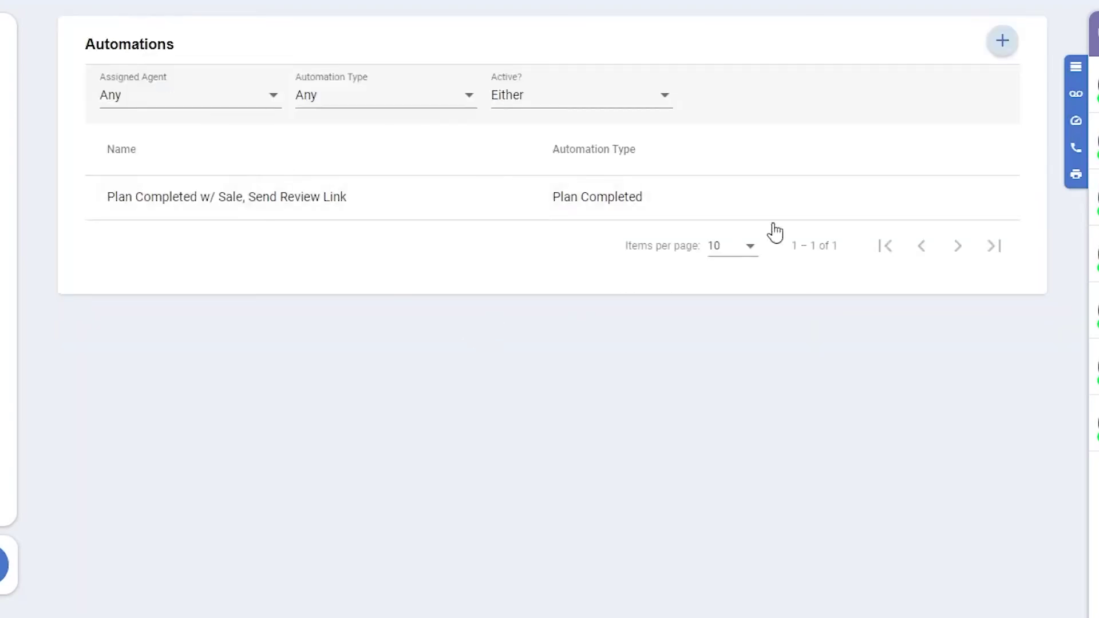
- View the automation types available for a new automation without creating one
{"action": "left_click", "coordinate": [1004, 43]}
{"action": "left_click", "coordinate": [584, 321]}
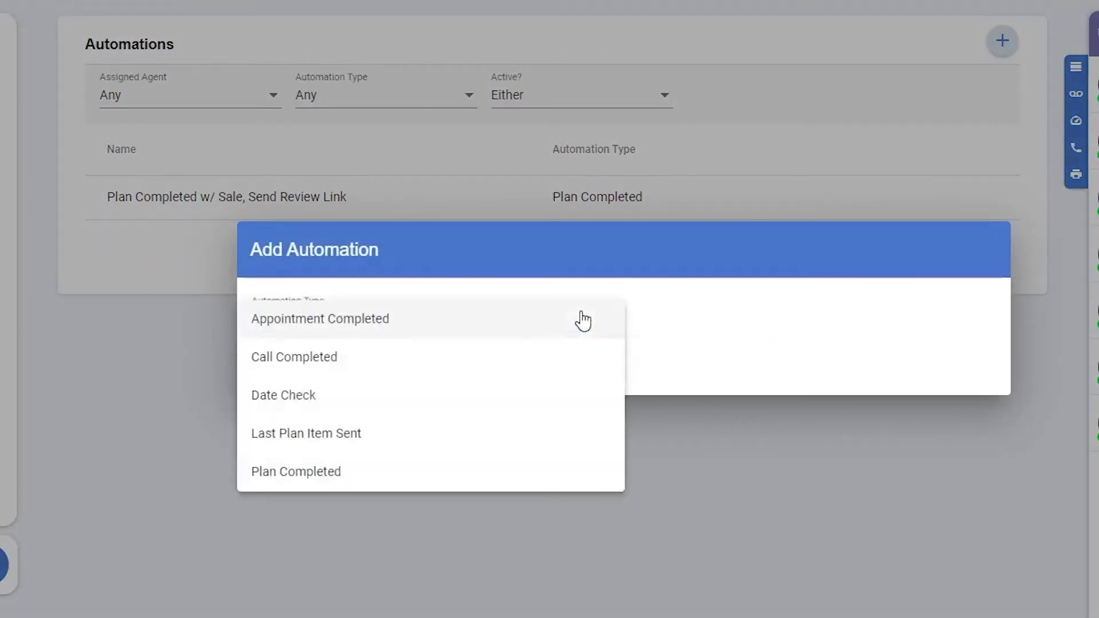
{"action": "key", "text": "Escape"}
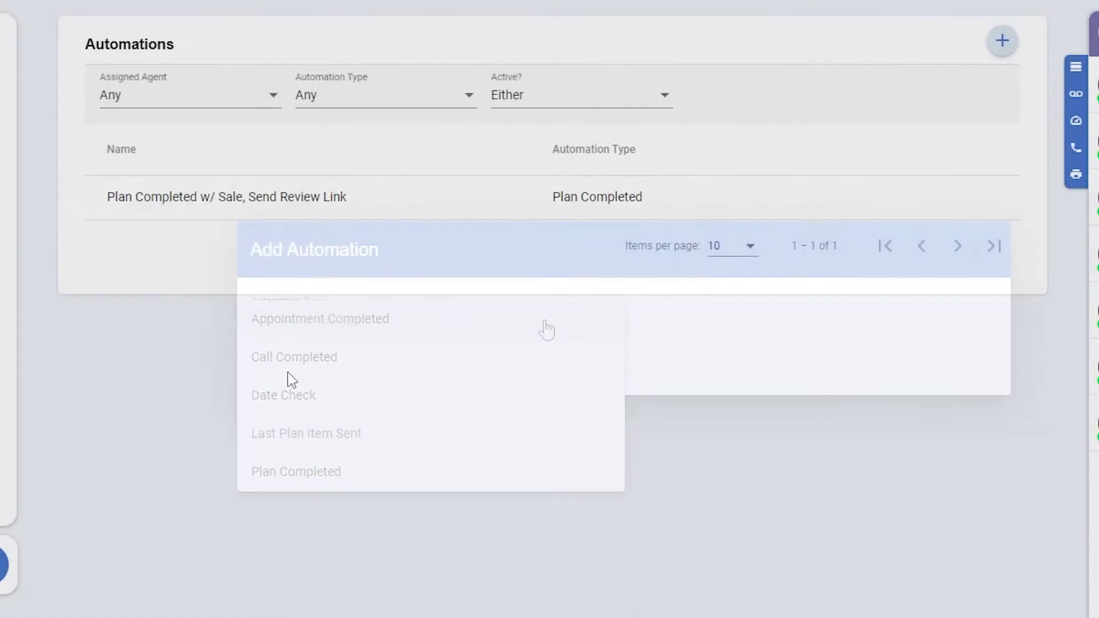
- Open the Blocklist and examine the settings of the Spam Caller and Avoid this person! entries and the blank new-entry form
{"action": "mouse_move", "coordinate": [12, 363]}
{"action": "scroll", "coordinate": [34, 381], "scroll_direction": "down", "scroll_amount": 1}
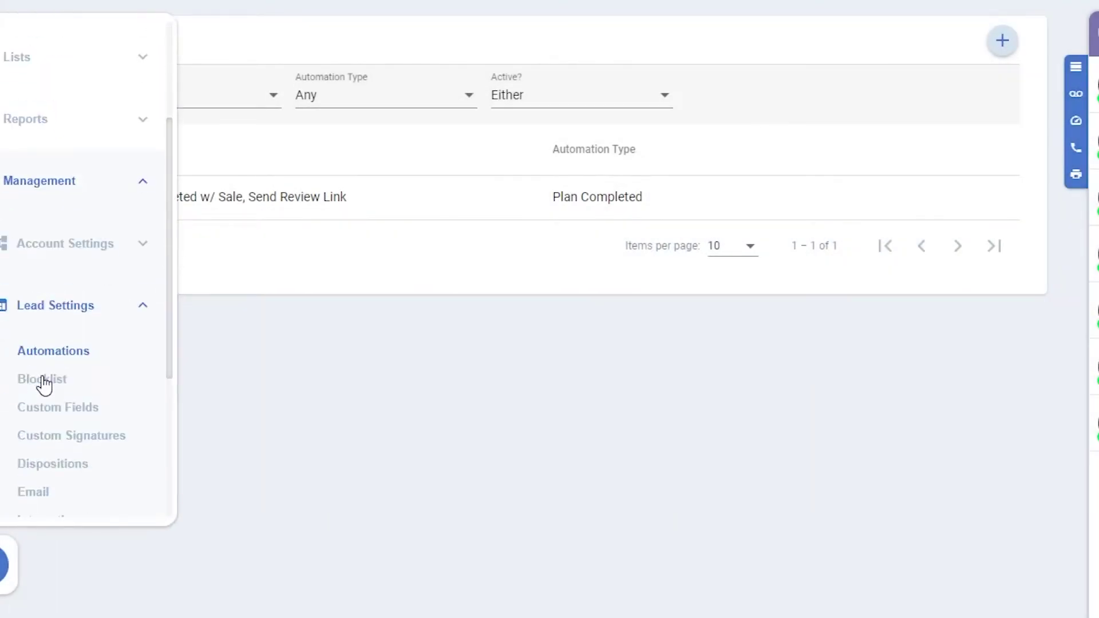
{"action": "left_click", "coordinate": [41, 381]}
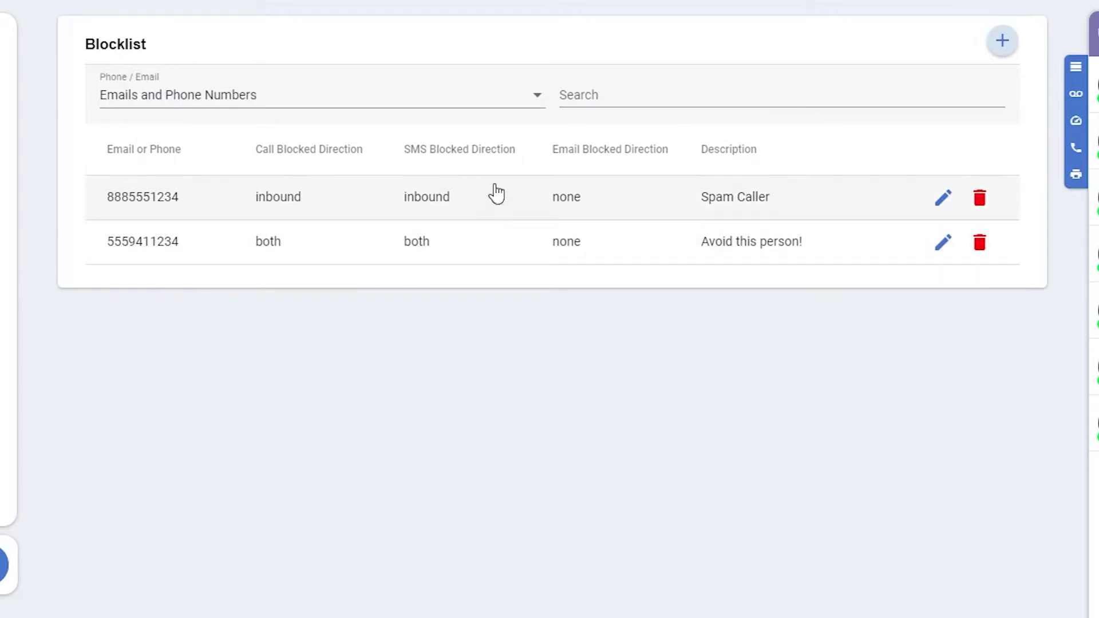
{"action": "left_click", "coordinate": [944, 197]}
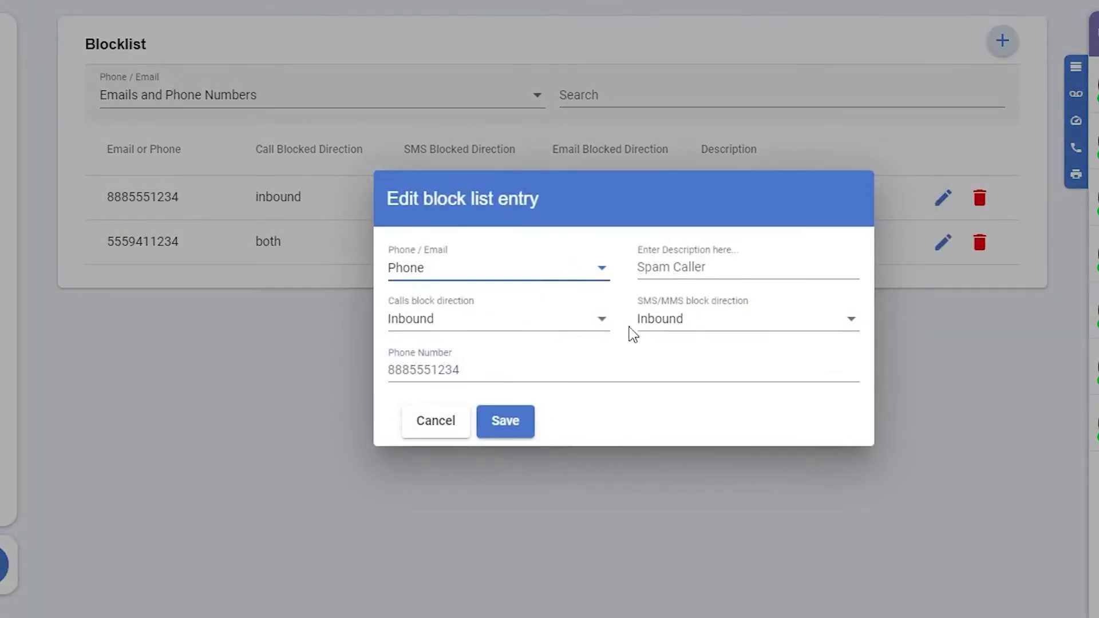
{"action": "left_click", "coordinate": [453, 419]}
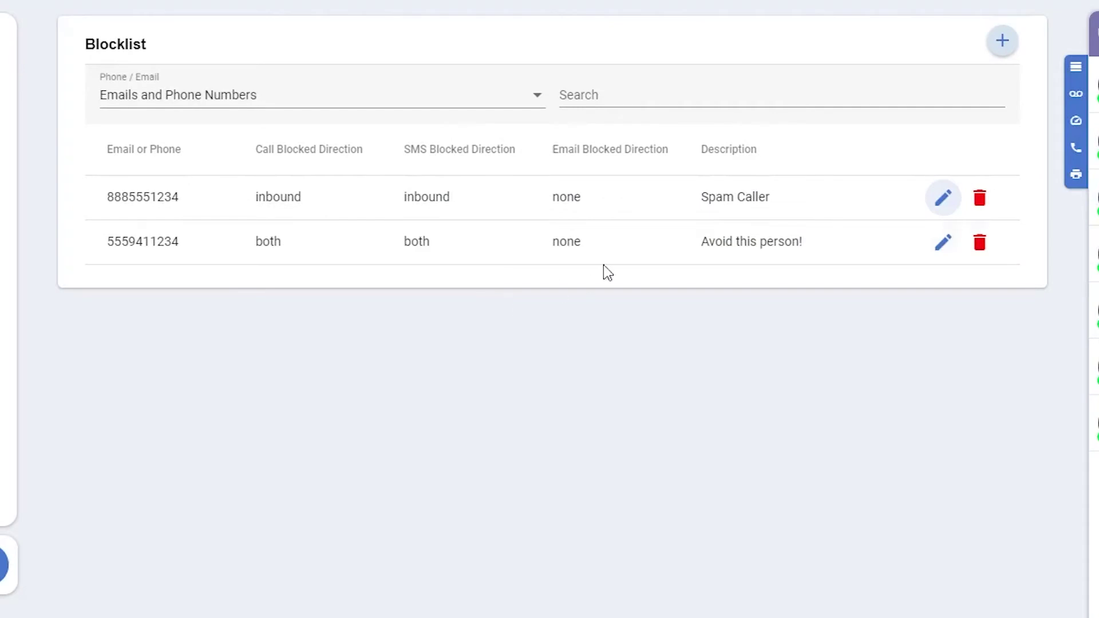
{"action": "left_click", "coordinate": [939, 245]}
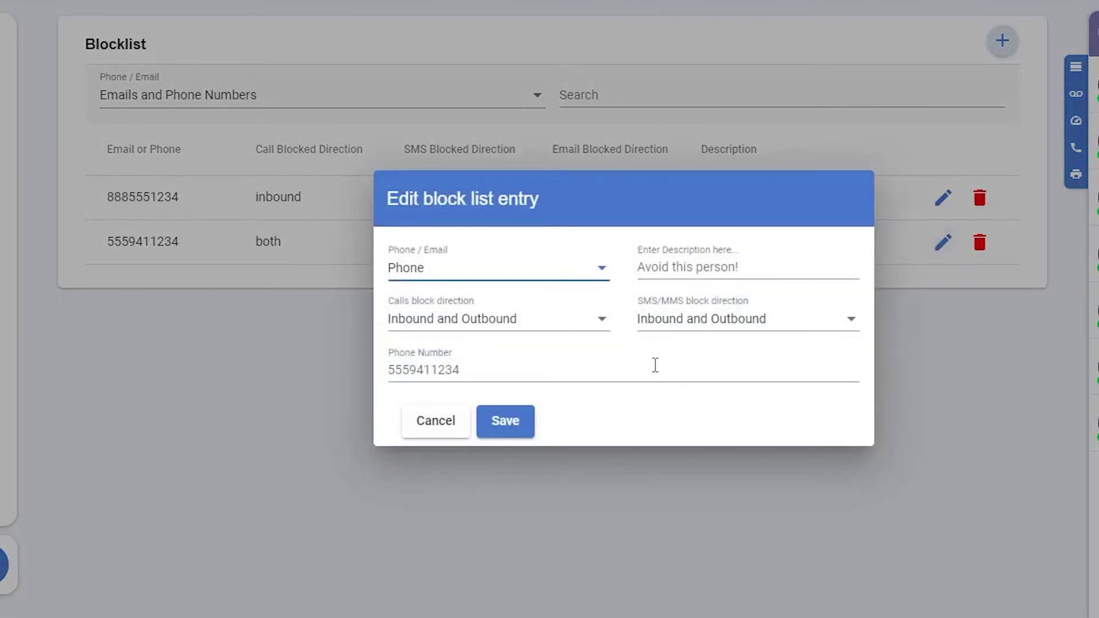
{"action": "left_click", "coordinate": [455, 421]}
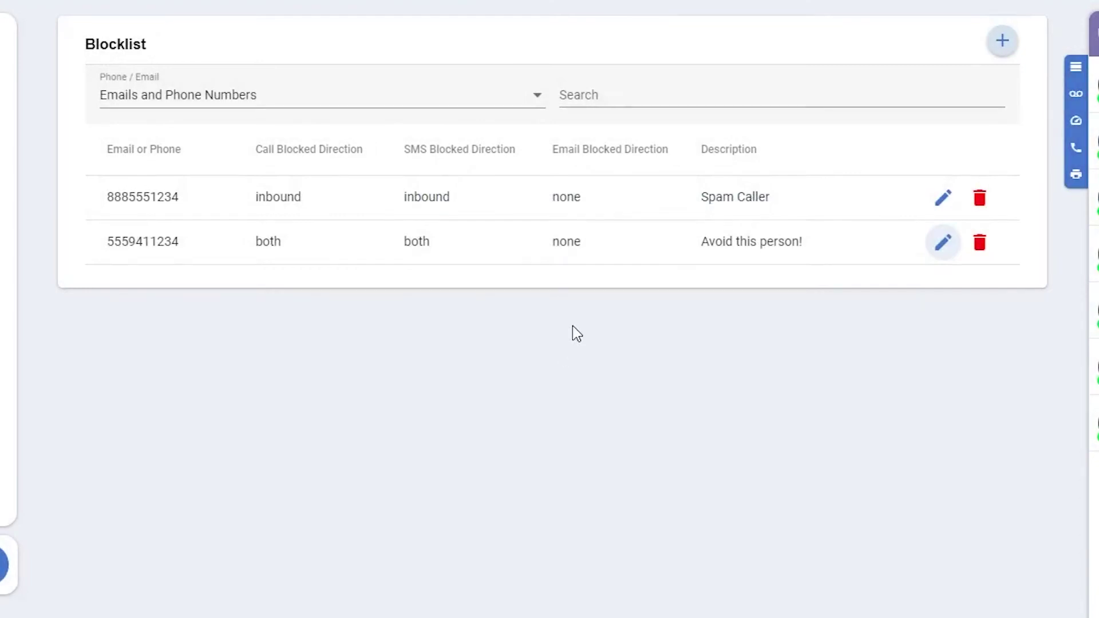
{"action": "left_click", "coordinate": [996, 45]}
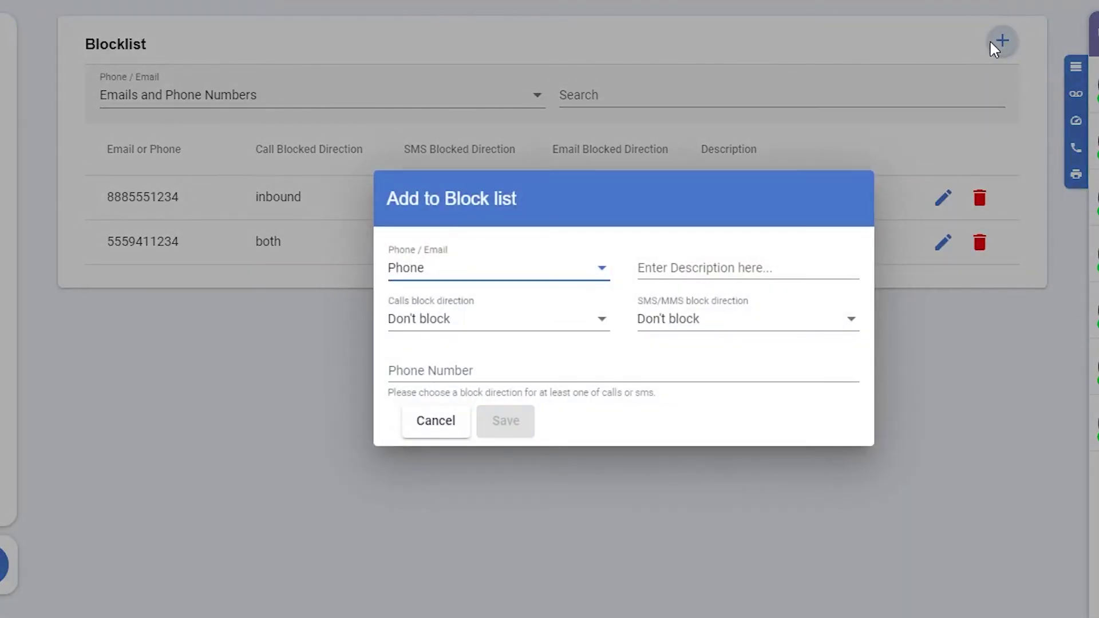
{"action": "left_click", "coordinate": [442, 424]}
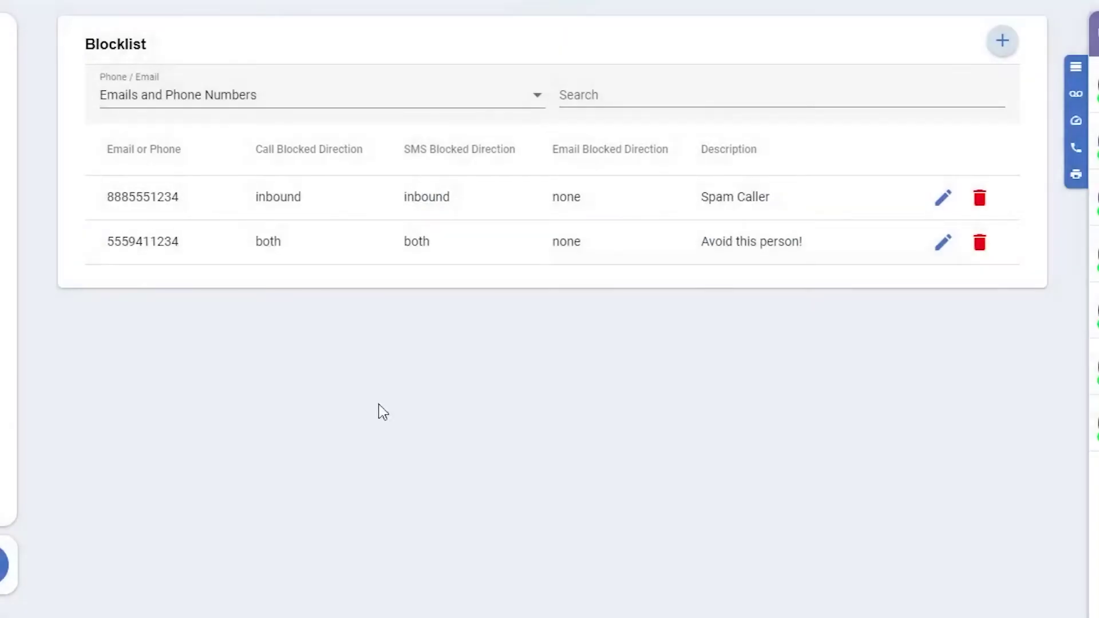
- Open Custom Fields, review the fields in the Additional Prospect Info group, and return to the custom field groups
{"action": "mouse_move", "coordinate": [10, 382]}
{"action": "scroll", "coordinate": [17, 378], "scroll_direction": "down", "scroll_amount": 5}
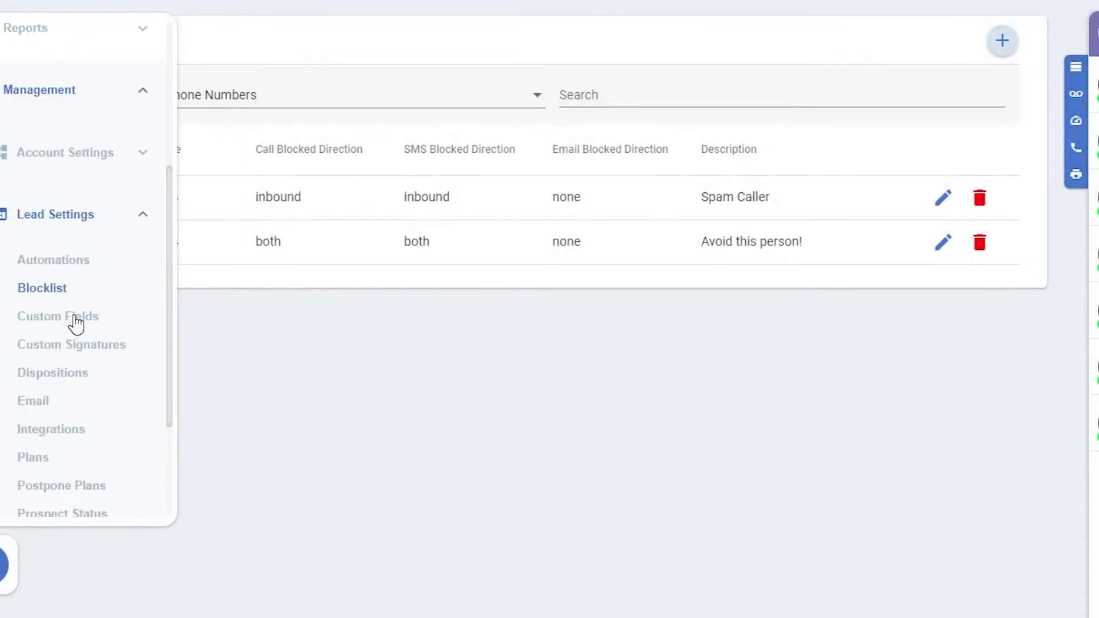
{"action": "left_click", "coordinate": [84, 320]}
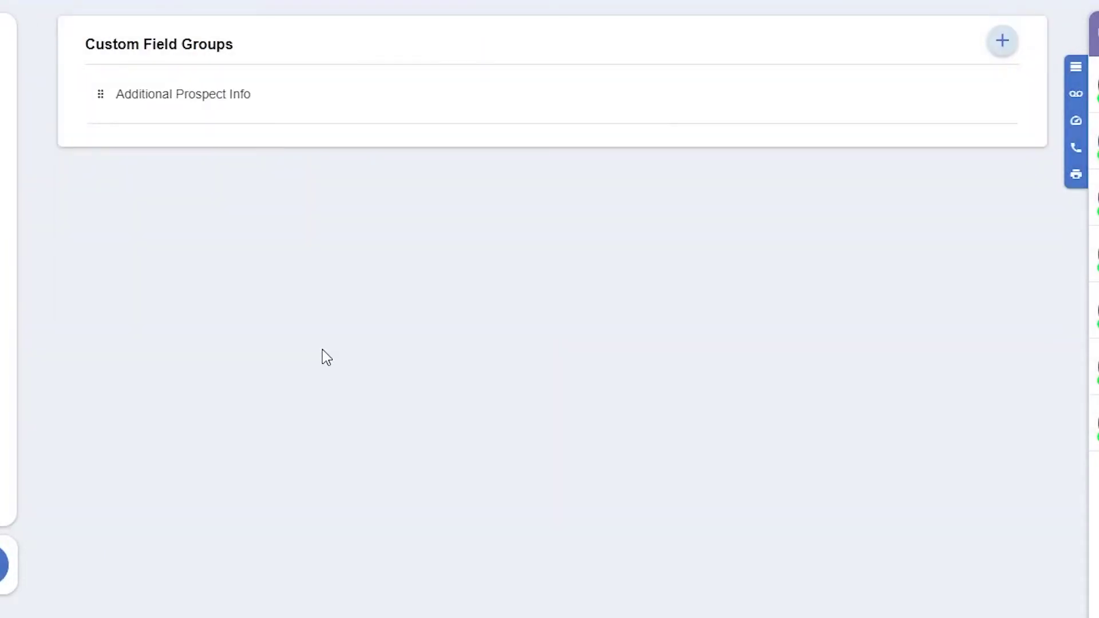
{"action": "left_click", "coordinate": [194, 109]}
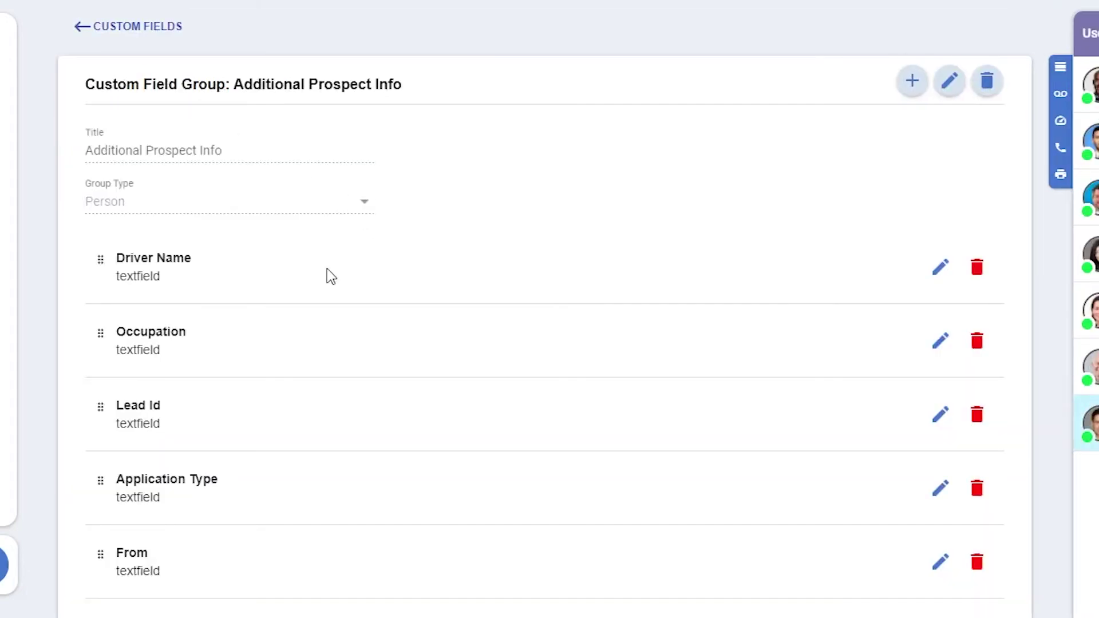
{"action": "scroll", "coordinate": [232, 332], "scroll_direction": "down", "scroll_amount": 10}
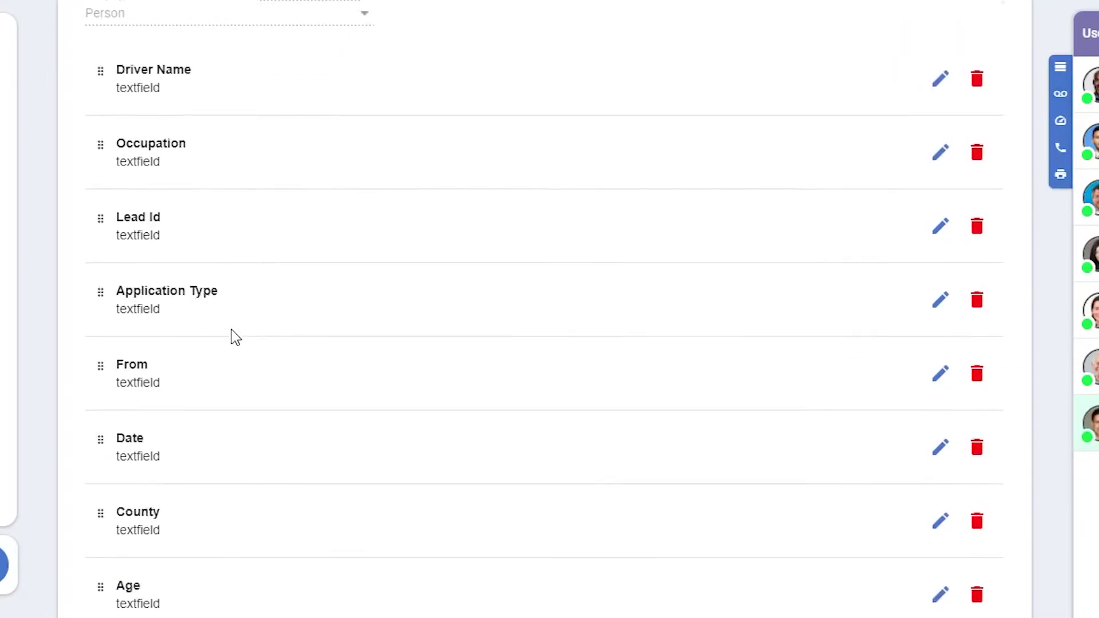
{"action": "scroll", "coordinate": [232, 332], "scroll_direction": "up", "scroll_amount": 10}
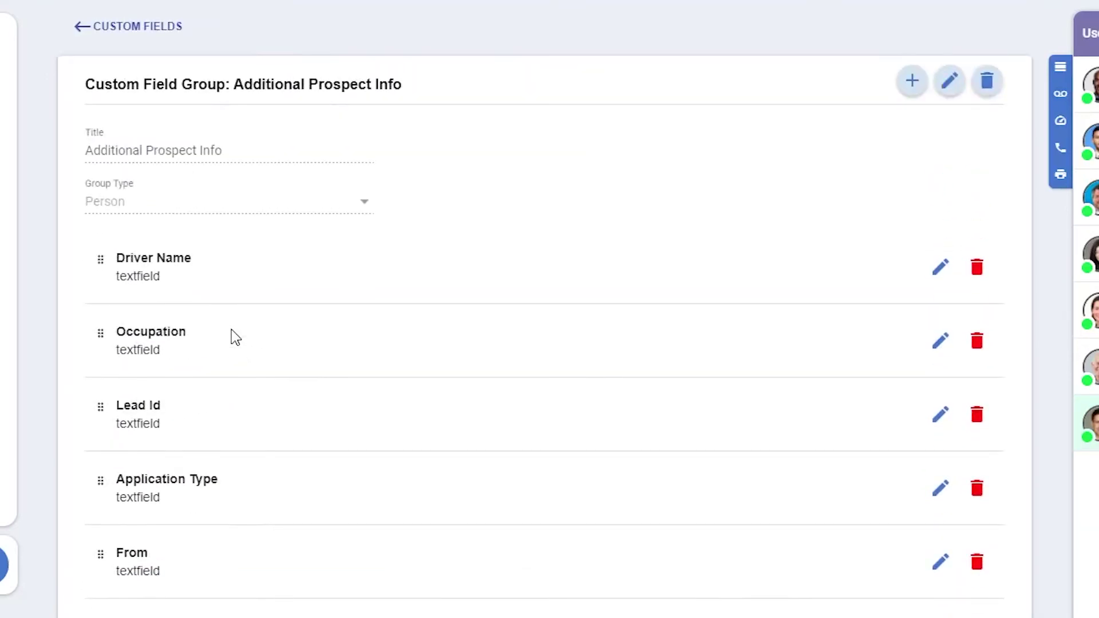
{"action": "left_click", "coordinate": [139, 27]}
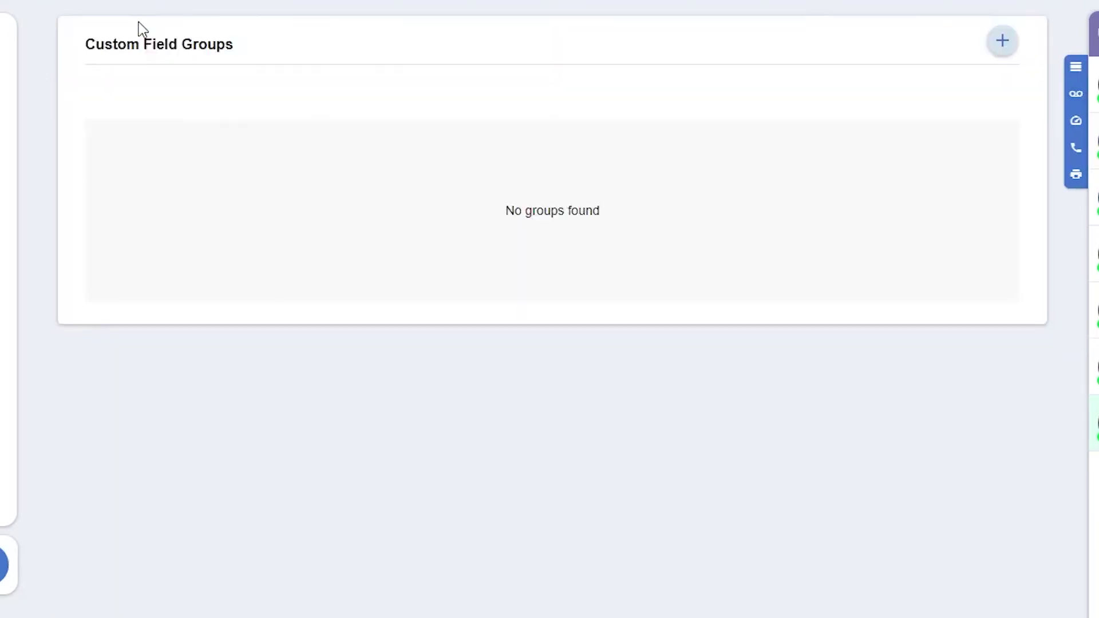
- Create a new custom field group titled Pets
{"action": "left_click", "coordinate": [1004, 41]}
{"action": "type", "text": "Pets"}
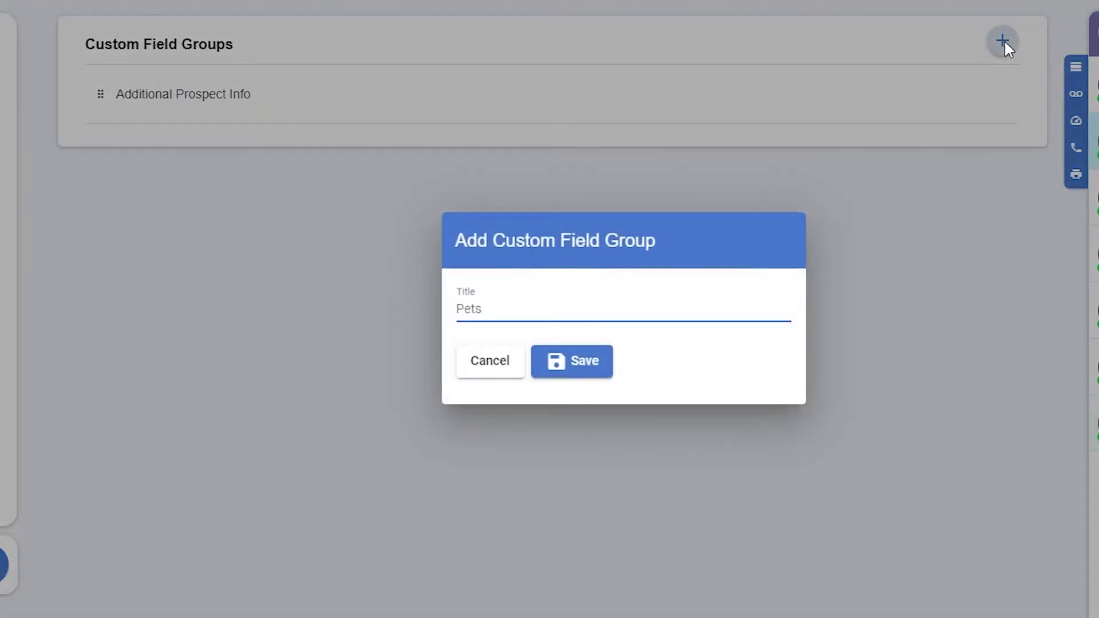
{"action": "left_click", "coordinate": [591, 366]}
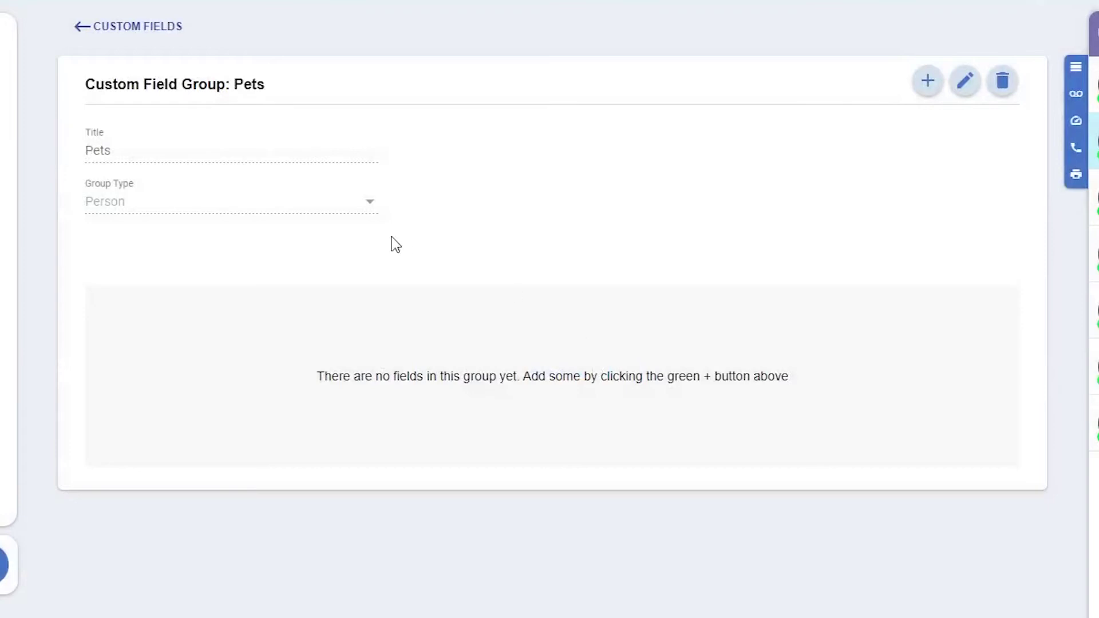
- Start a new custom field in the Pets group named "Likes dogs or cats?" with the field type Dropdown
{"action": "left_click", "coordinate": [926, 83]}
{"action": "type", "text": "Likes dogs or cats?"}
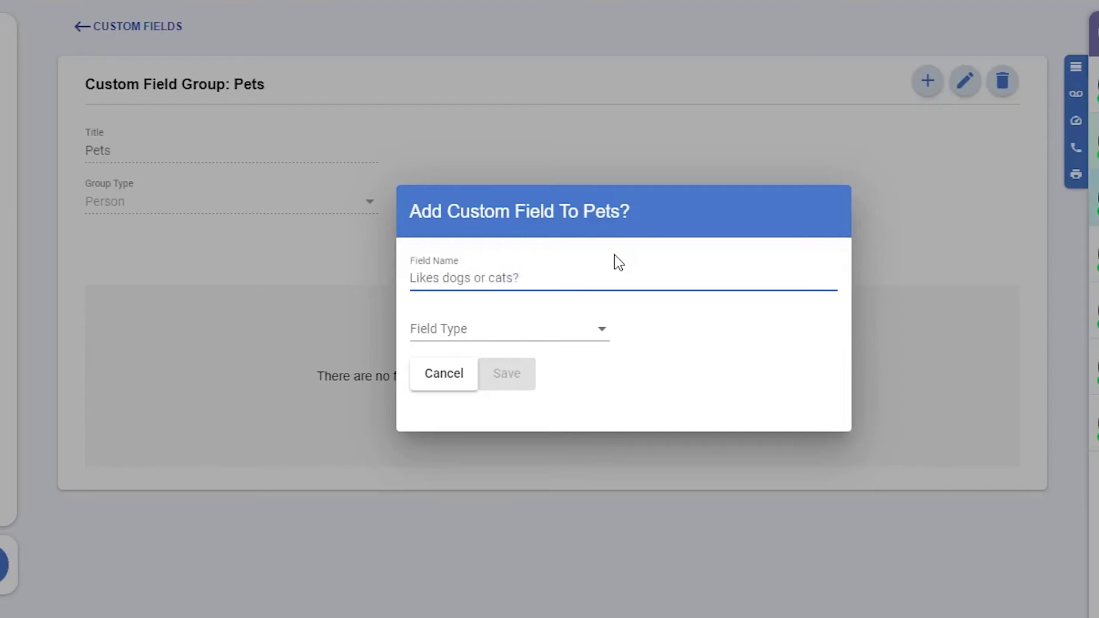
{"action": "left_click", "coordinate": [570, 337]}
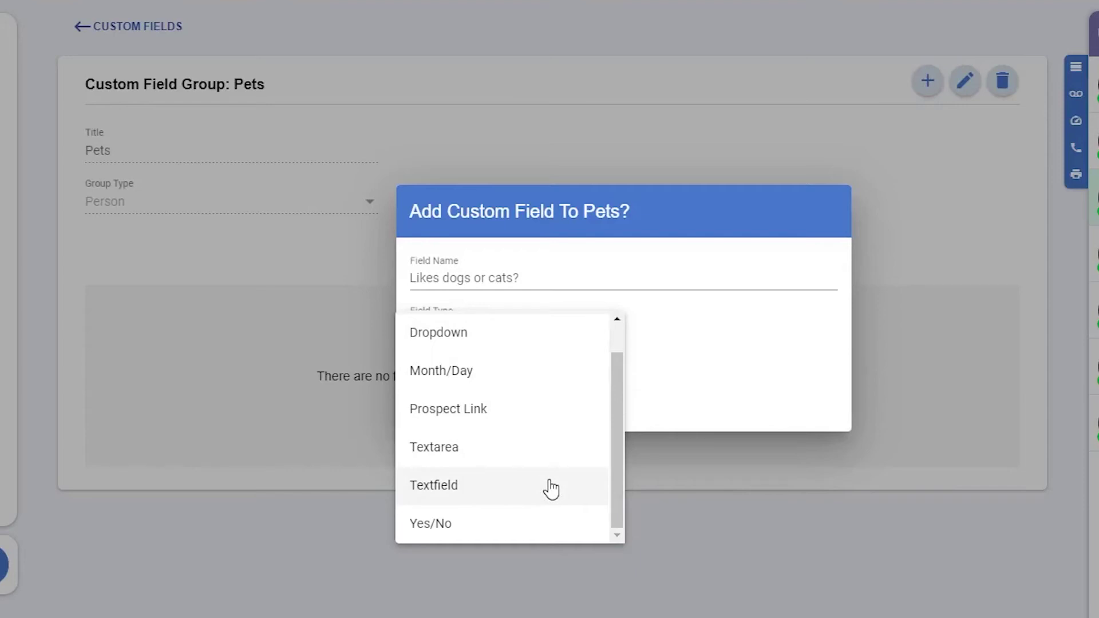
{"action": "scroll", "coordinate": [544, 523], "scroll_direction": "up", "scroll_amount": 1}
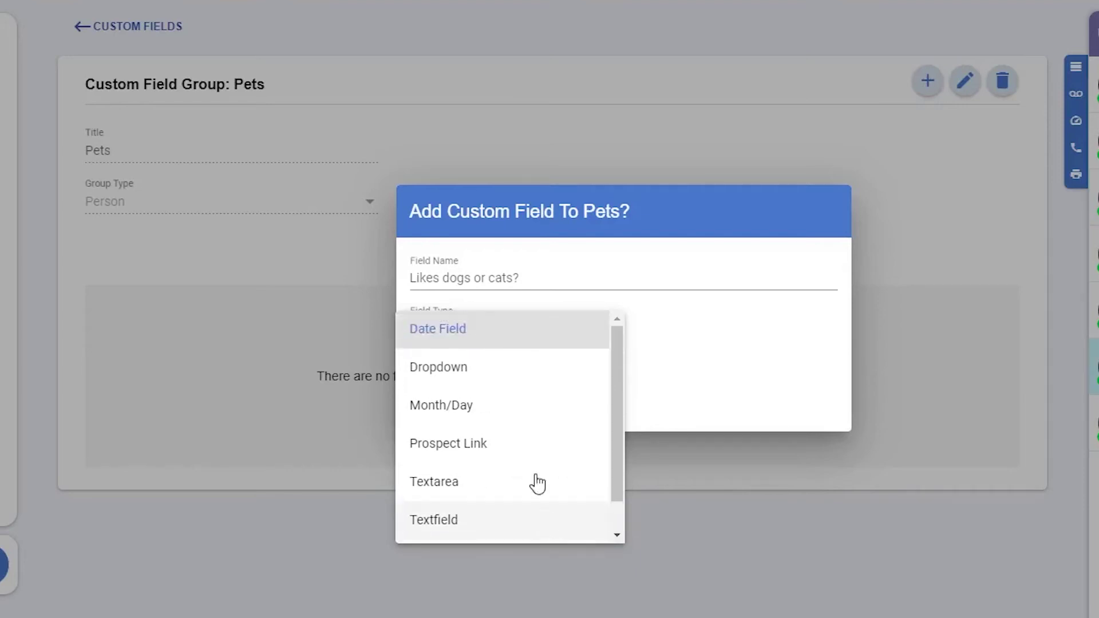
{"action": "left_click", "coordinate": [515, 370]}
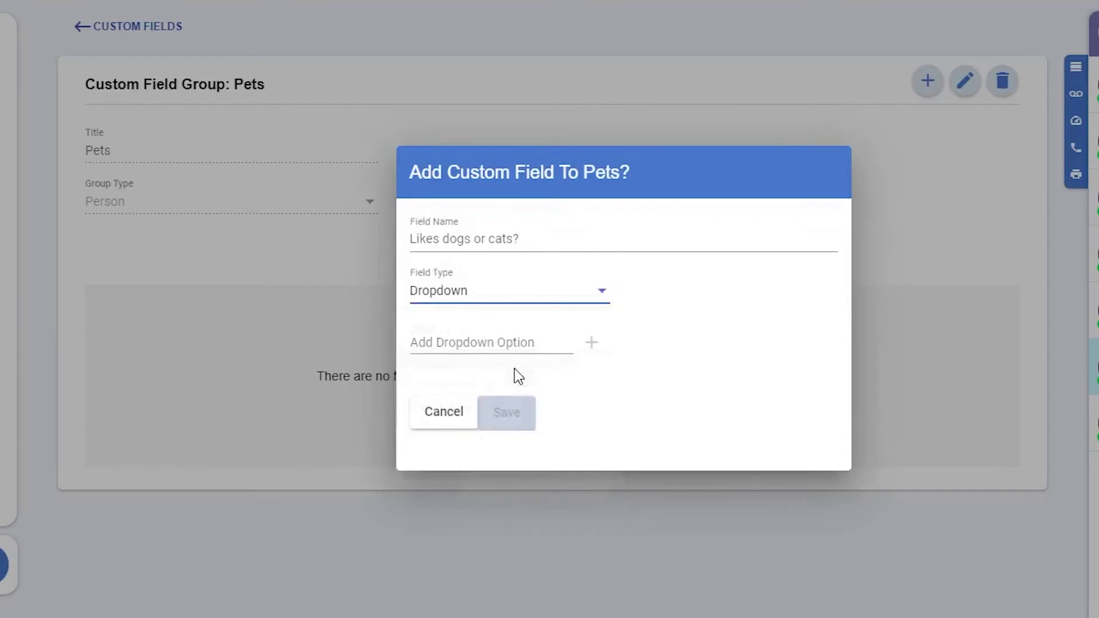
- Give the new dropdown field the options Dogs and Cats and save it
{"action": "left_click", "coordinate": [503, 354]}
{"action": "type", "text": "Dogs"}
{"action": "left_click", "coordinate": [591, 345]}
{"action": "left_click", "coordinate": [457, 318]}
{"action": "type", "text": "Cats"}
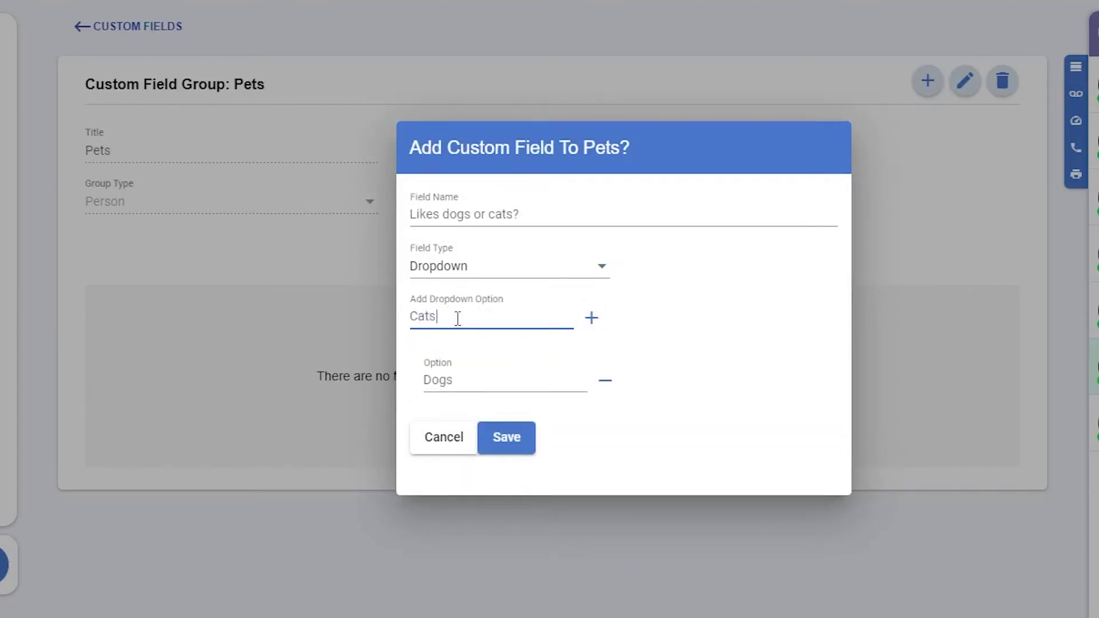
{"action": "left_click", "coordinate": [513, 452]}
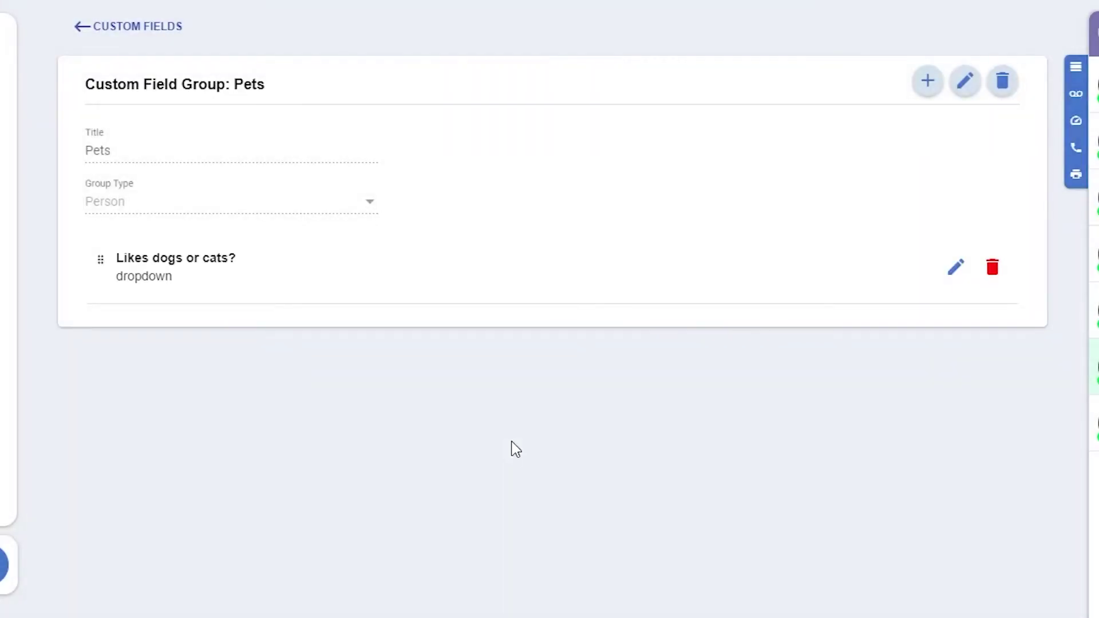
- Add another custom field named "Pet(s) names" to the Pets group, choose its field type and save it
{"action": "left_click", "coordinate": [928, 80]}
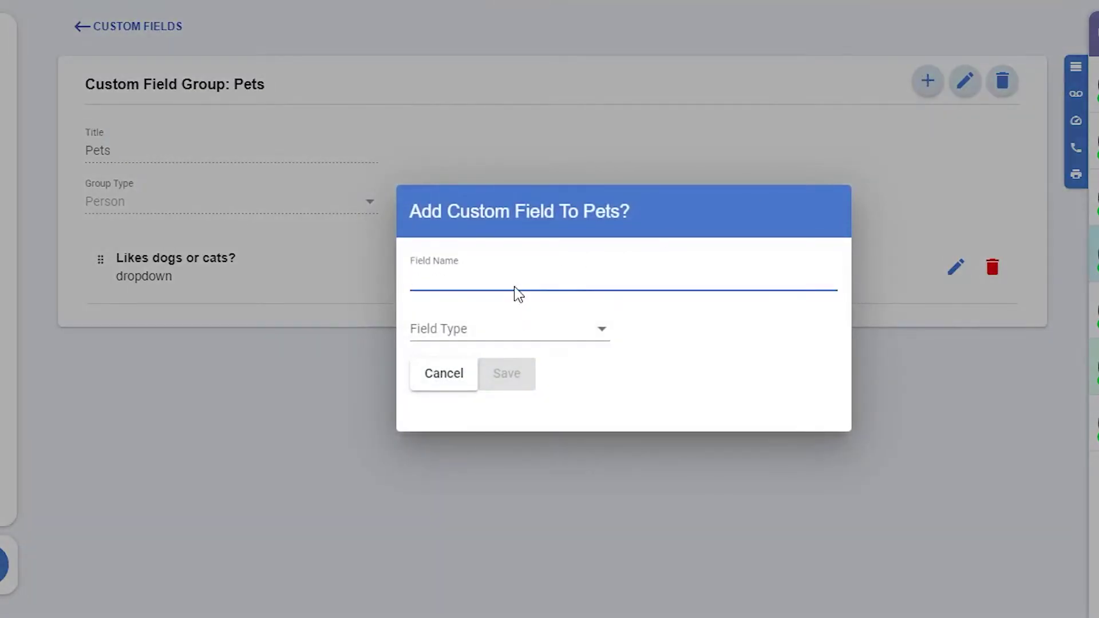
{"action": "type", "text": "Pet(s) names"}
{"action": "left_click", "coordinate": [520, 326]}
{"action": "left_click", "coordinate": [500, 484]}
{"action": "left_click", "coordinate": [507, 374]}
- Open the first prospect in the Prospects list, view the Pets fields in its details, and return to the custom field groups
{"action": "left_click", "coordinate": [14, 119]}
{"action": "left_click", "coordinate": [45, 161]}
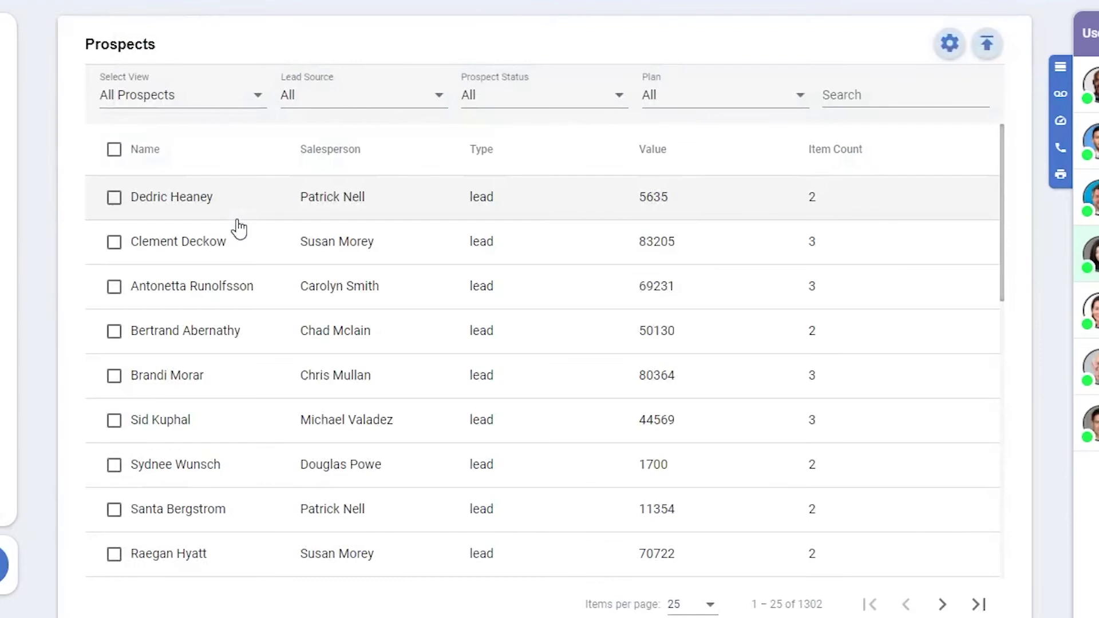
{"action": "left_click", "coordinate": [238, 219]}
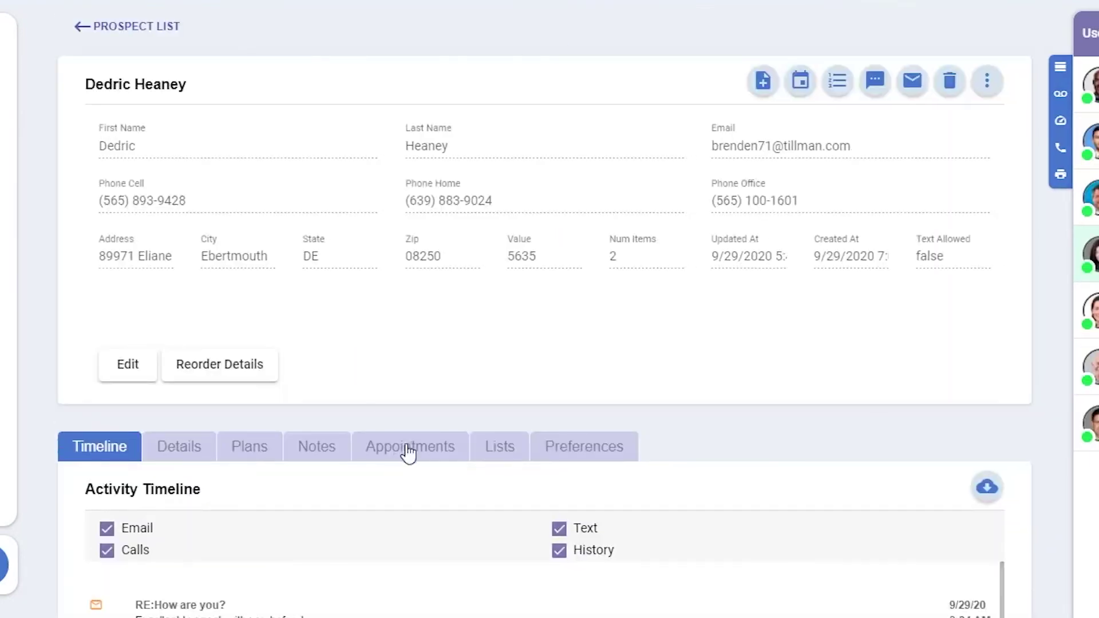
{"action": "left_click", "coordinate": [200, 453]}
{"action": "scroll", "coordinate": [189, 452], "scroll_direction": "down", "scroll_amount": 5}
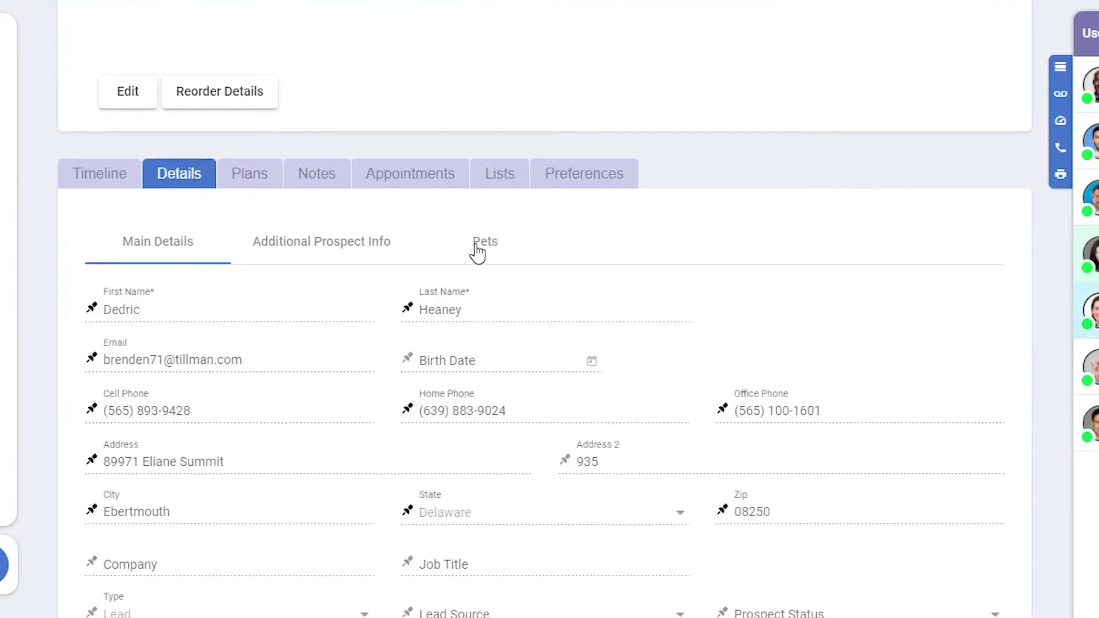
{"action": "left_click", "coordinate": [485, 244]}
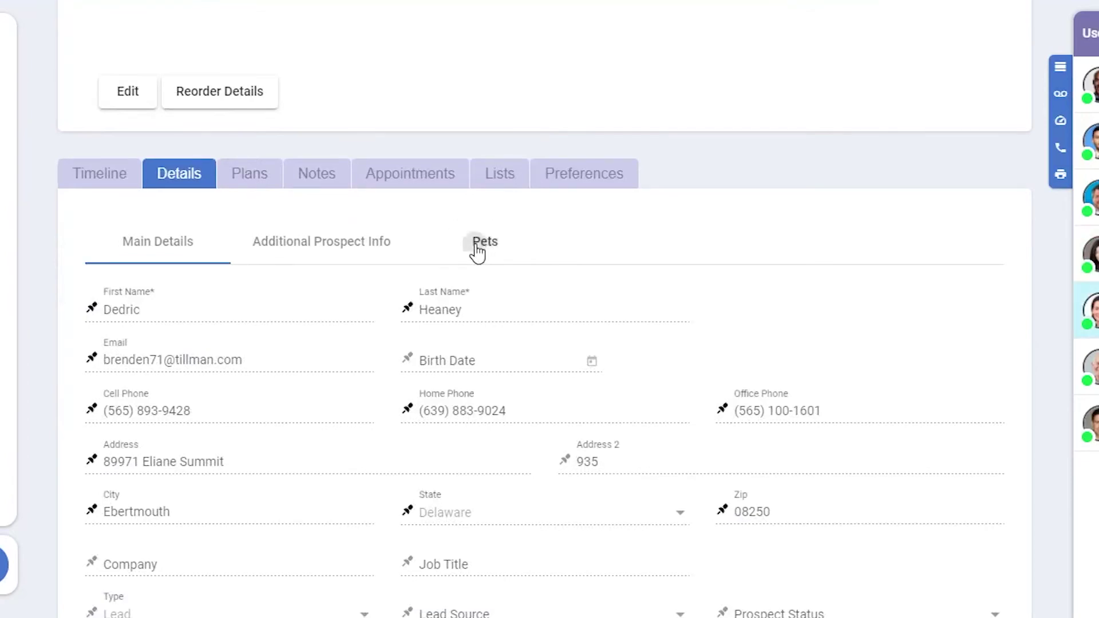
{"action": "scroll", "coordinate": [515, 309], "scroll_direction": "down", "scroll_amount": 3}
{"action": "left_click", "coordinate": [123, 572]}
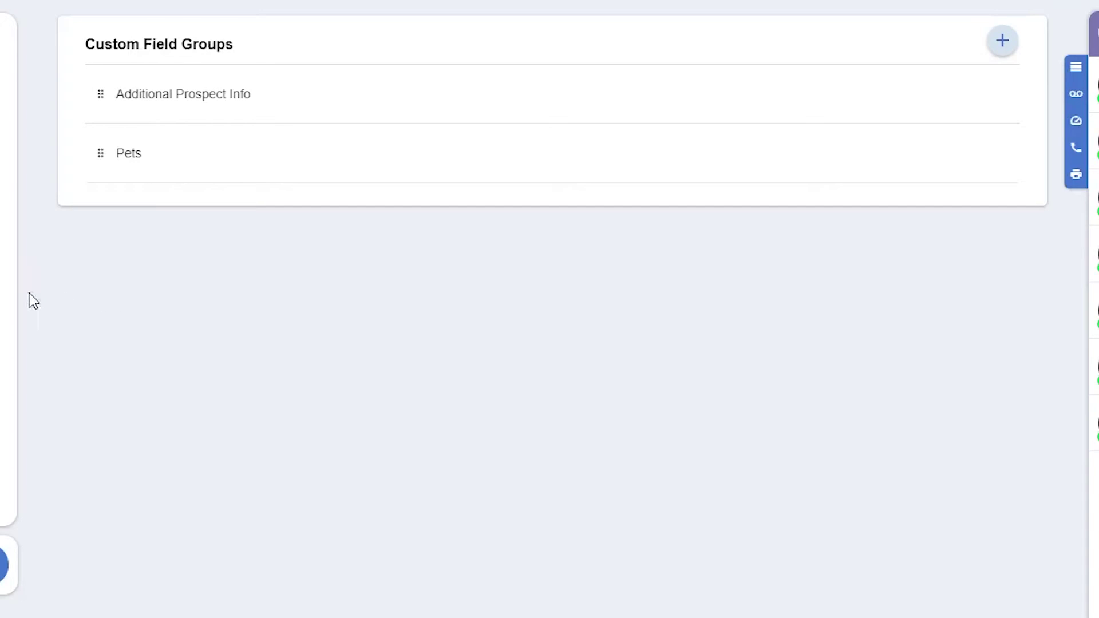
- Open Custom Signatures and view the users whose signatures can be listed, keeping My Signatures selected
{"action": "mouse_move", "coordinate": [24, 360]}
{"action": "scroll", "coordinate": [34, 367], "scroll_direction": "down", "scroll_amount": 5}
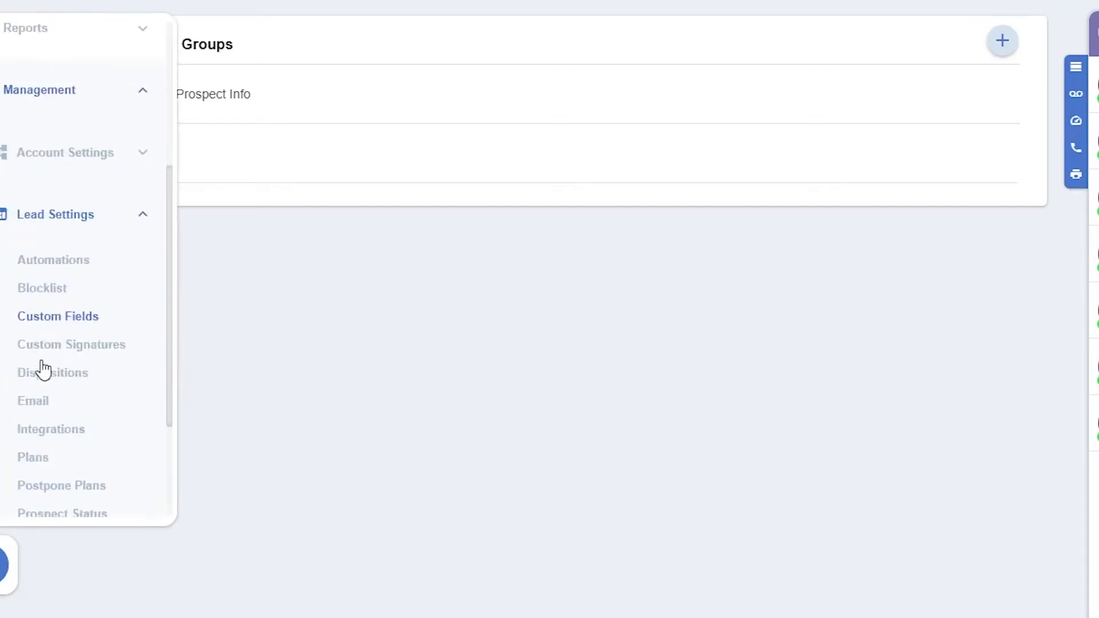
{"action": "left_click", "coordinate": [89, 347]}
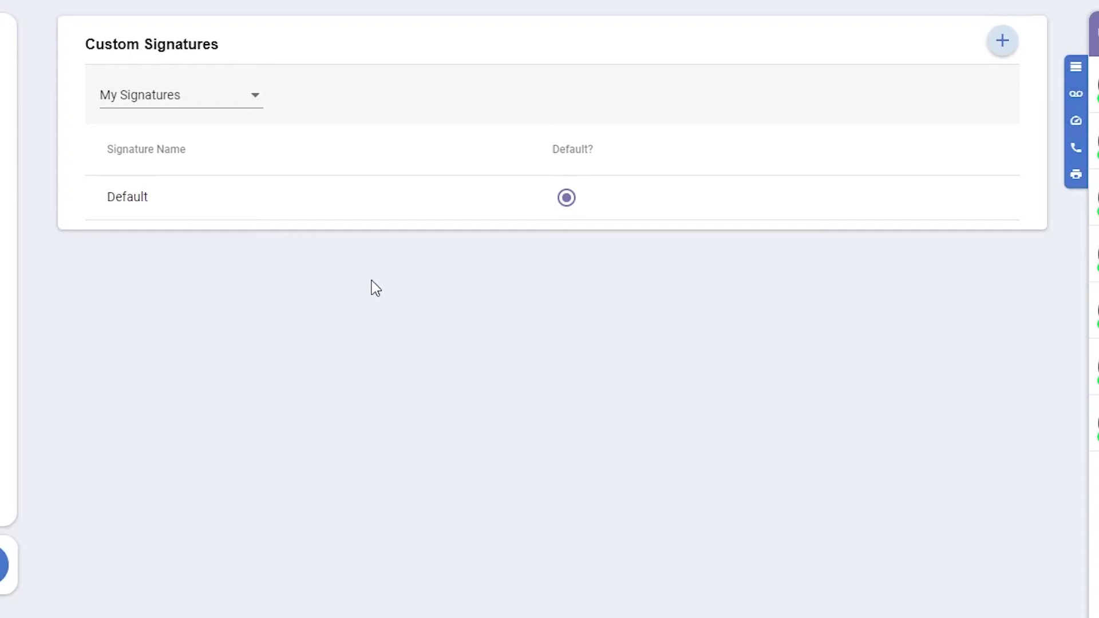
{"action": "left_click", "coordinate": [217, 96]}
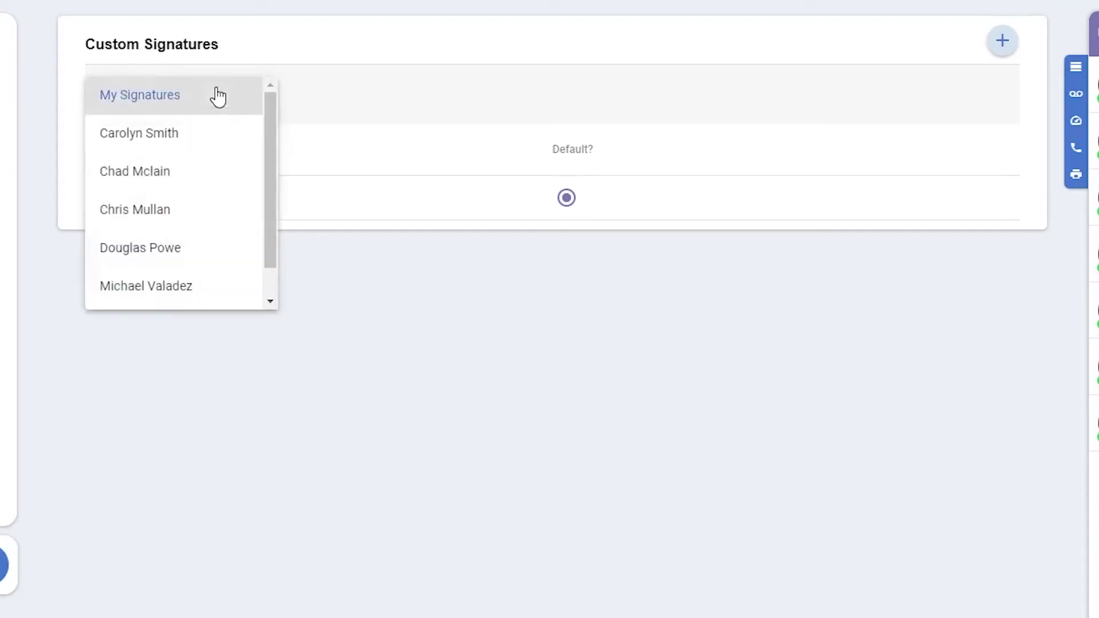
{"action": "left_click", "coordinate": [217, 97]}
- View the Default signature and its editor without changing it, and return to the custom signatures list
{"action": "left_click", "coordinate": [253, 197]}
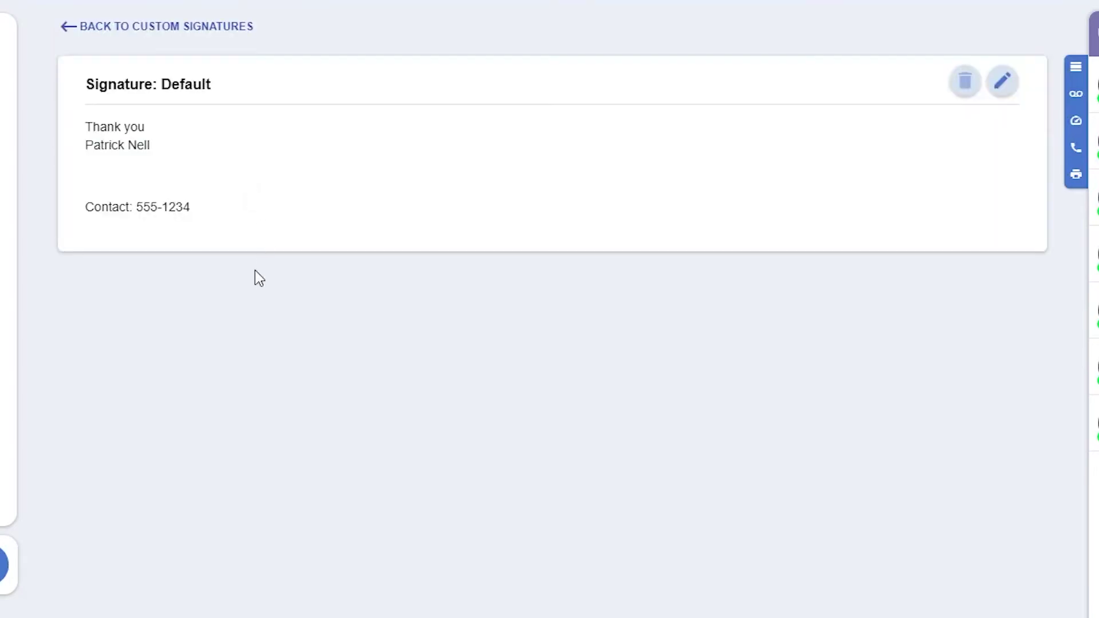
{"action": "left_click", "coordinate": [1003, 82]}
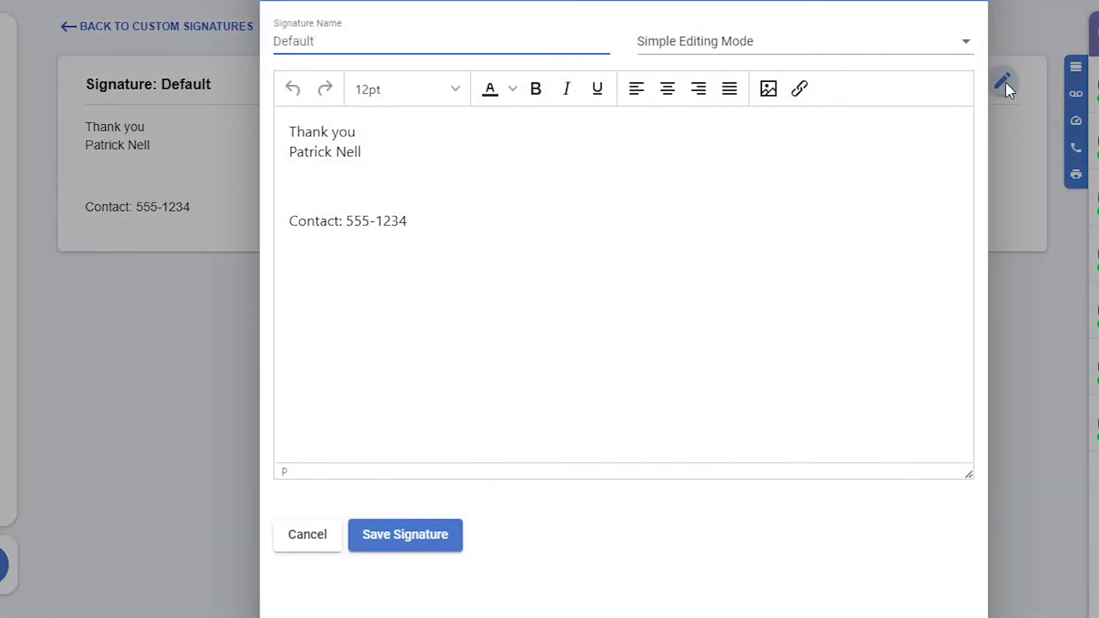
{"action": "left_click", "coordinate": [293, 533]}
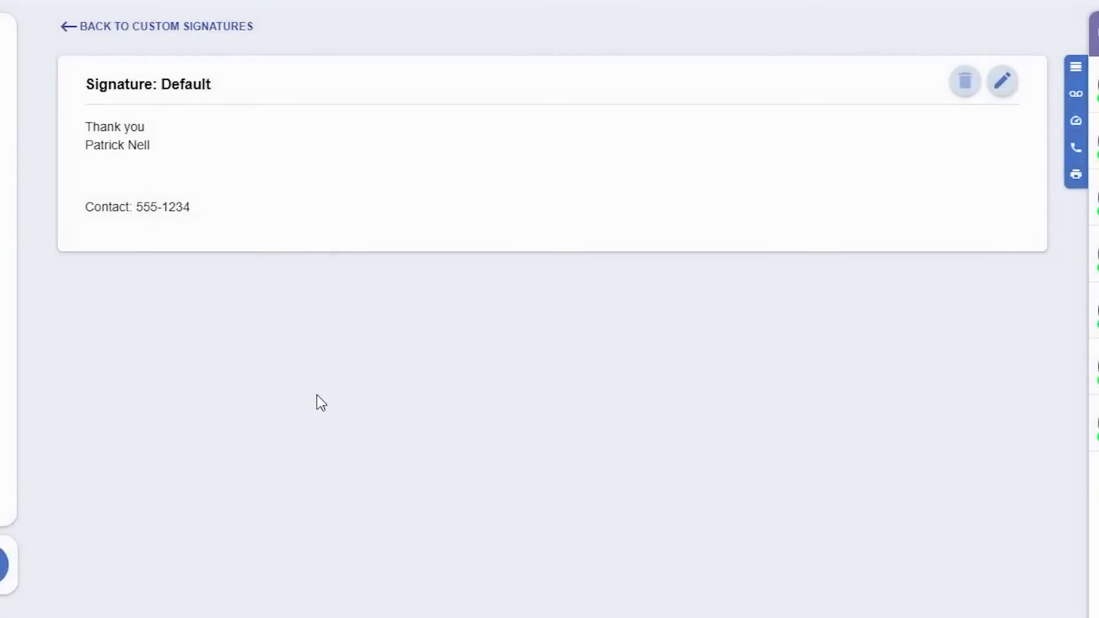
{"action": "left_click", "coordinate": [201, 27]}
- View the blank new-signature form in Advanced Editing Mode and cancel without creating a signature
{"action": "left_click", "coordinate": [1003, 41]}
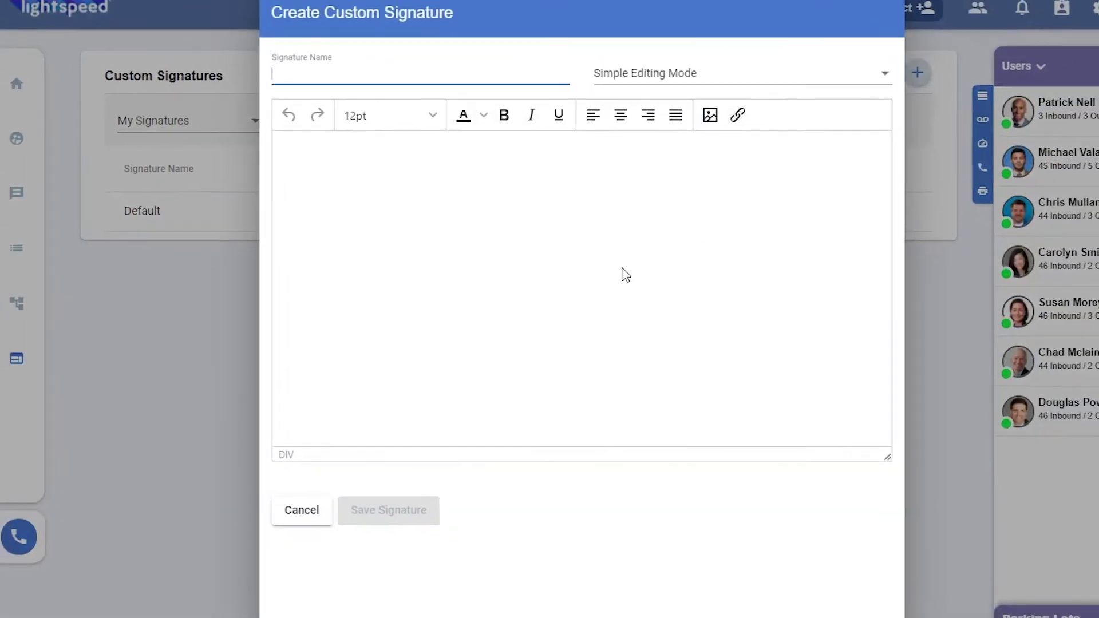
{"action": "left_click", "coordinate": [693, 96]}
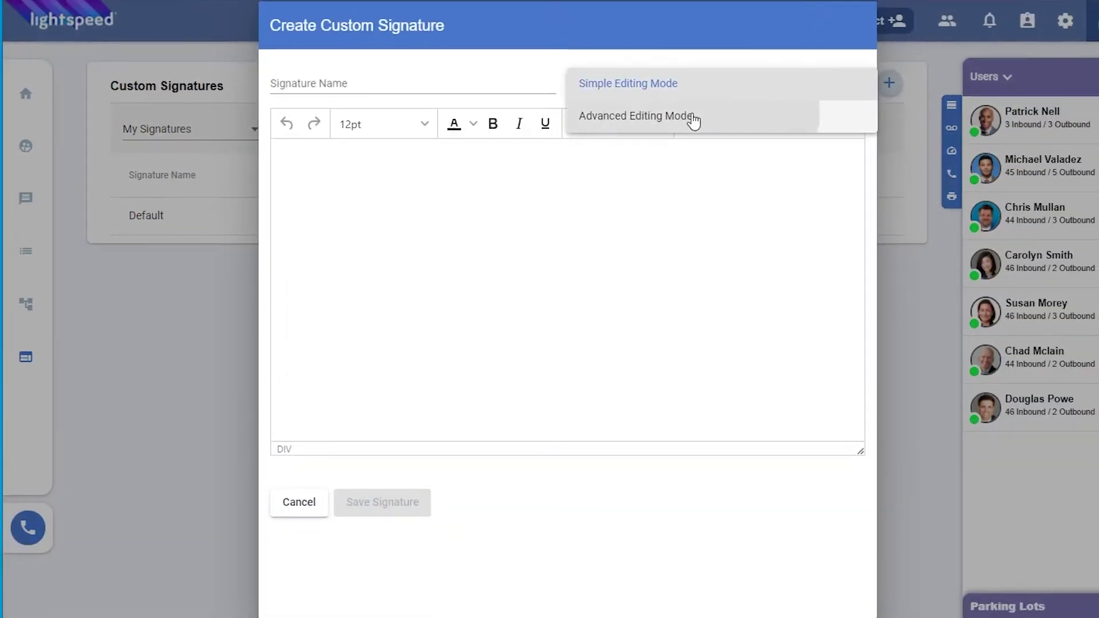
{"action": "left_click", "coordinate": [694, 115]}
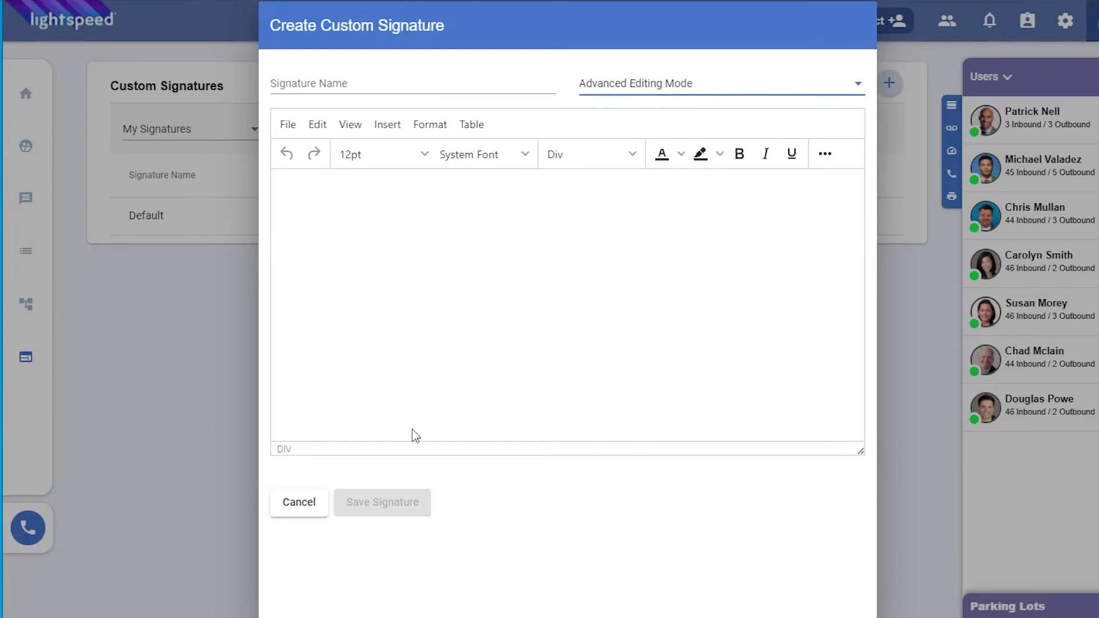
{"action": "left_click", "coordinate": [320, 503]}
- Open Dispositions and view the blank form for a new disposition without adding one
{"action": "mouse_move", "coordinate": [7, 300]}
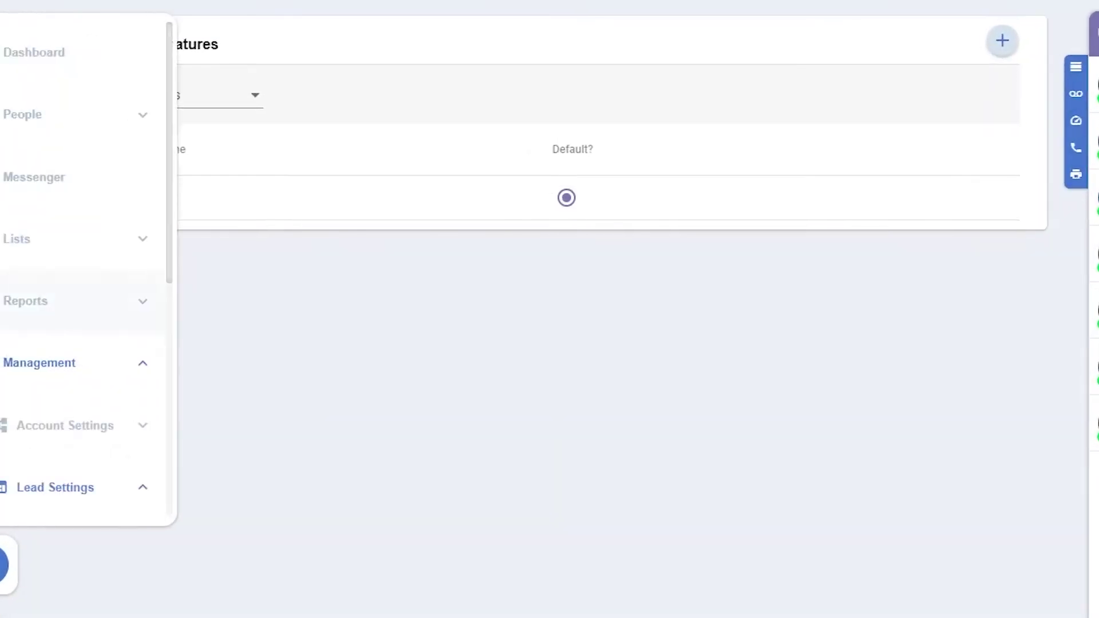
{"action": "scroll", "coordinate": [67, 373], "scroll_direction": "down", "scroll_amount": 5}
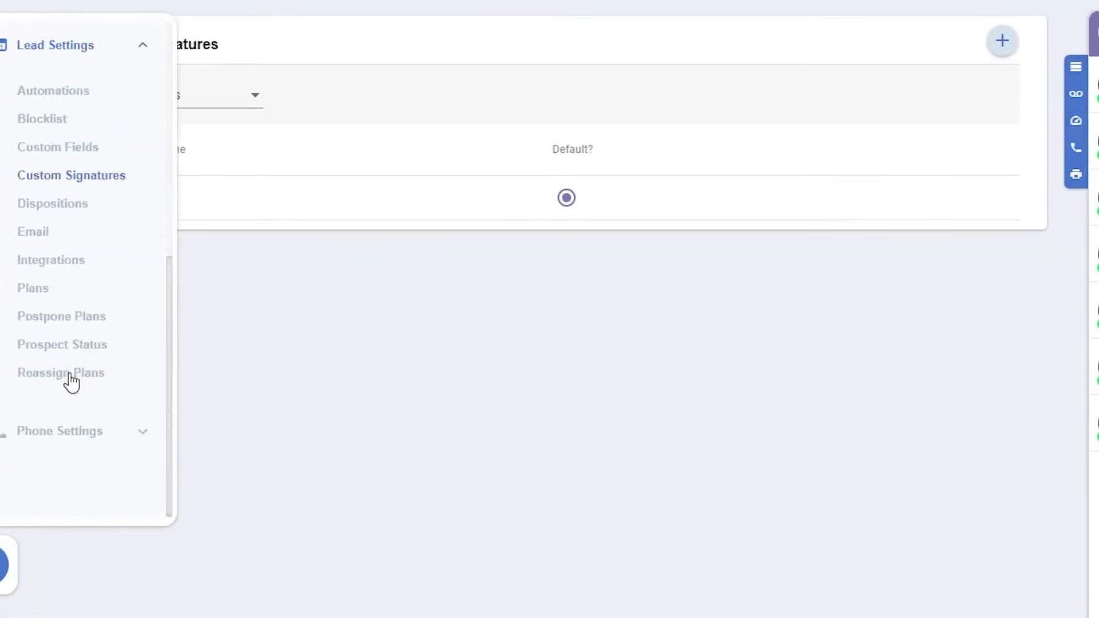
{"action": "left_click", "coordinate": [42, 208]}
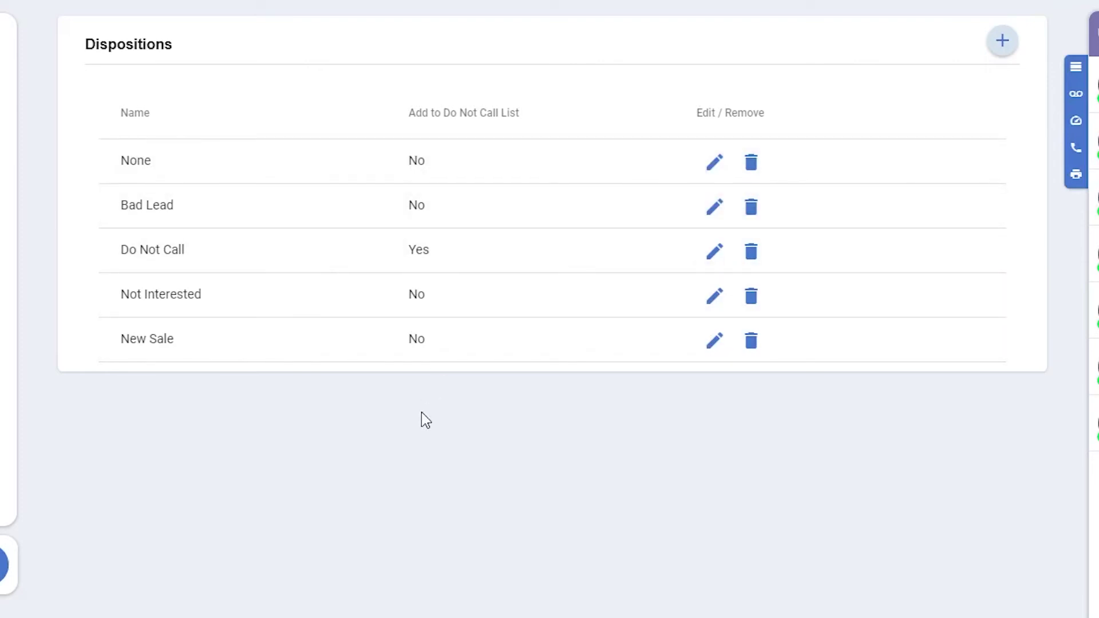
{"action": "left_click", "coordinate": [1002, 40]}
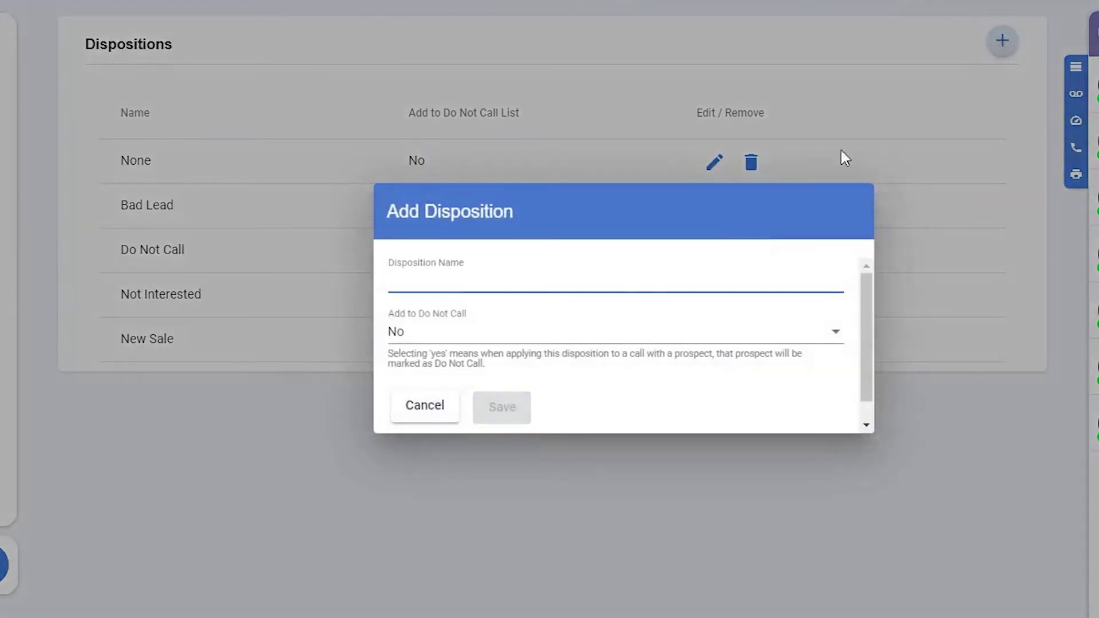
{"action": "left_click", "coordinate": [422, 408]}
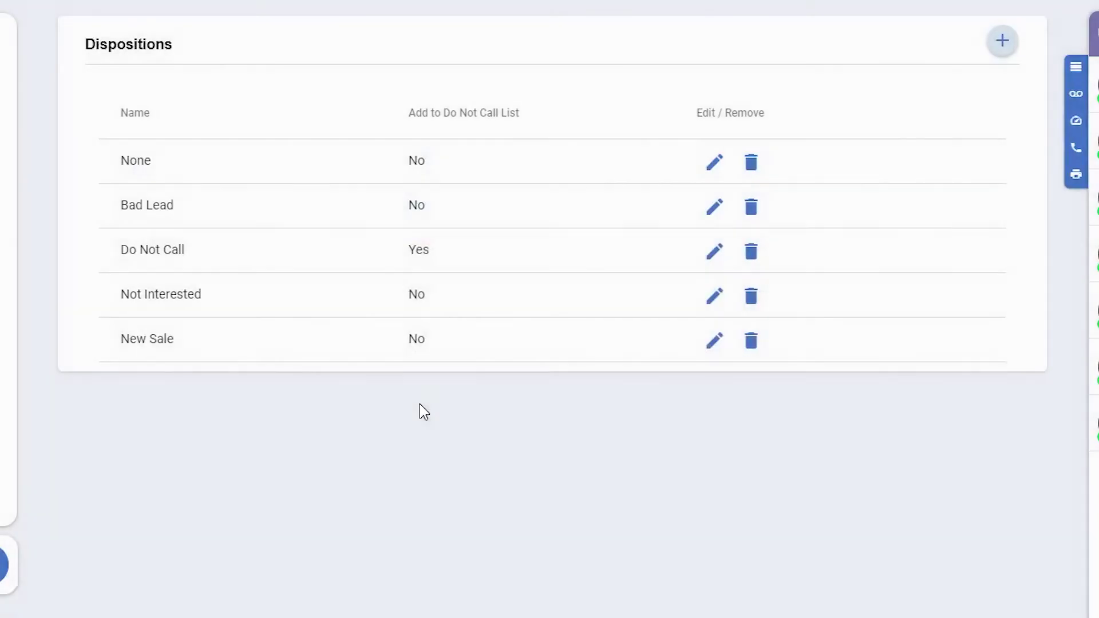
- Open the Email lead settings and examine the available email templates and the Custom template's preview and editor
{"action": "mouse_move", "coordinate": [32, 356]}
{"action": "scroll", "coordinate": [39, 361], "scroll_direction": "down", "scroll_amount": 5}
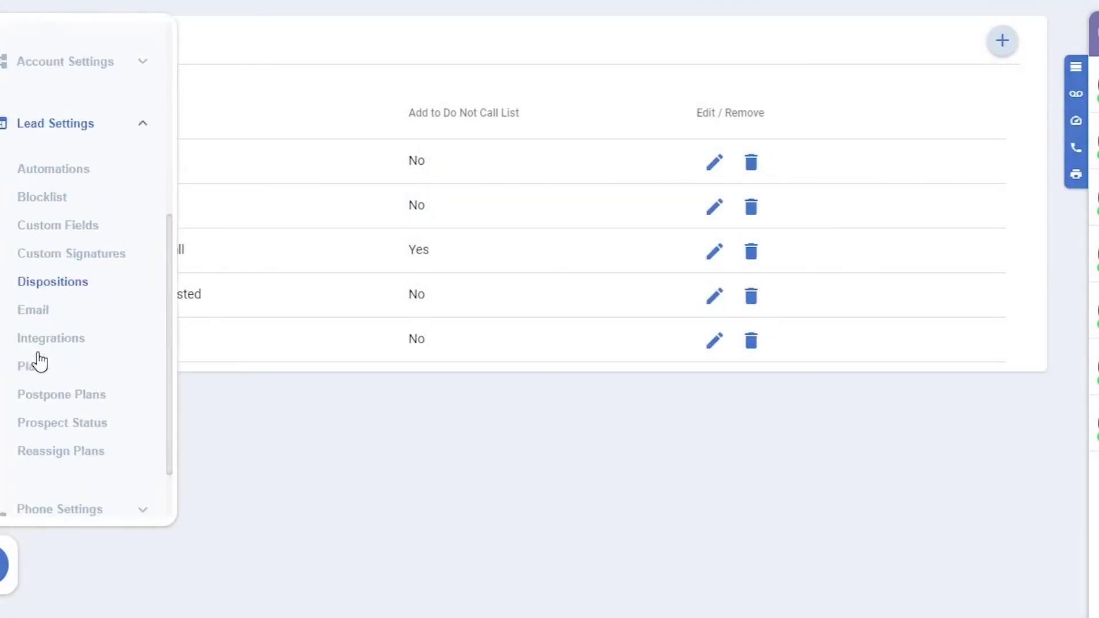
{"action": "left_click", "coordinate": [38, 313]}
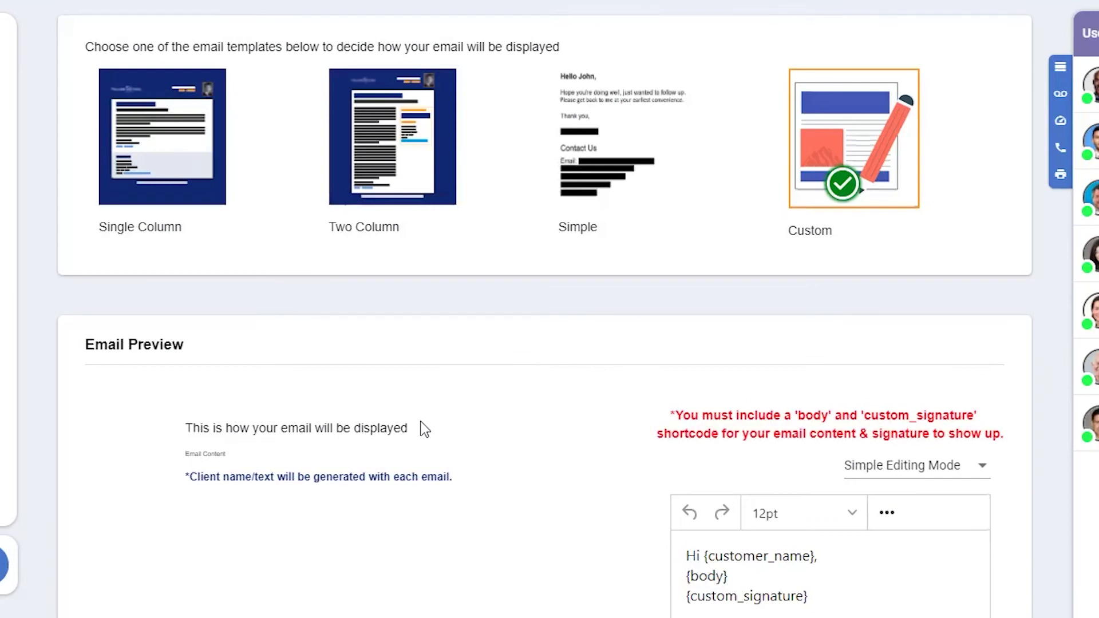
{"action": "scroll", "coordinate": [425, 429], "scroll_direction": "down", "scroll_amount": 5}
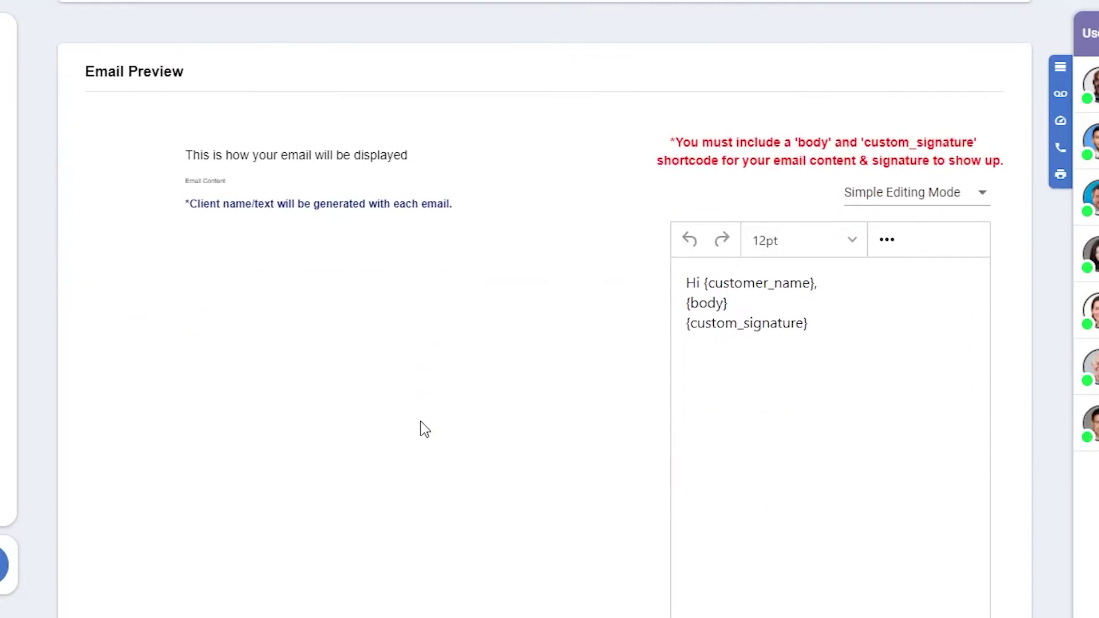
{"action": "scroll", "coordinate": [633, 385], "scroll_direction": "up", "scroll_amount": 3}
{"action": "scroll", "coordinate": [630, 377], "scroll_direction": "up", "scroll_amount": 2}
- Select the Single Column email template, then save it and set it as active
{"action": "left_click", "coordinate": [191, 171]}
{"action": "scroll", "coordinate": [515, 371], "scroll_direction": "down", "scroll_amount": 4}
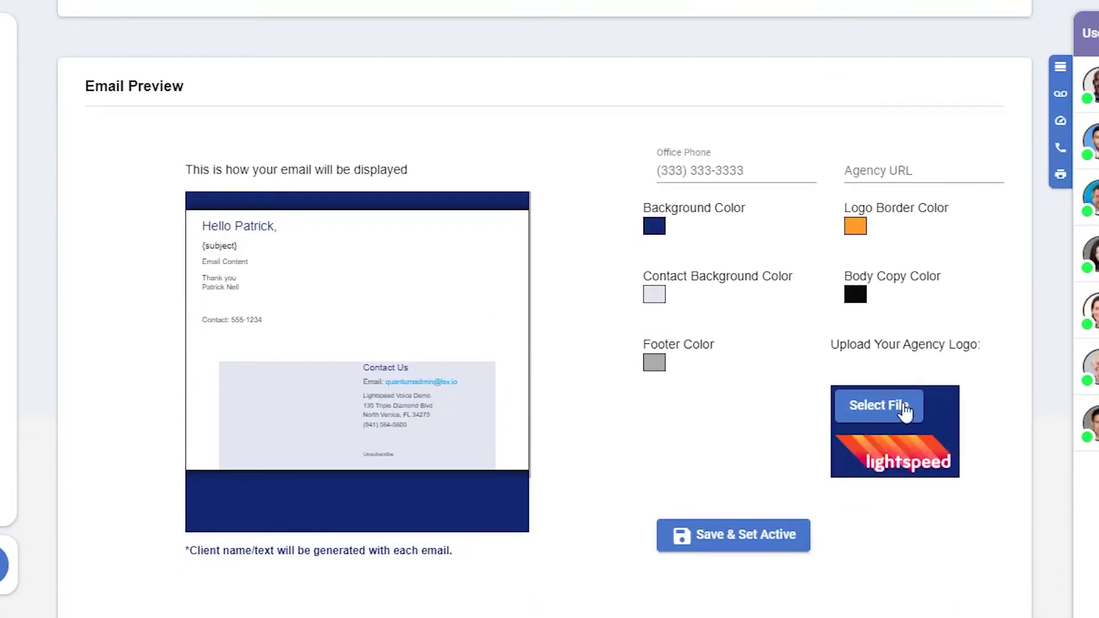
{"action": "left_click", "coordinate": [689, 537]}
{"action": "scroll", "coordinate": [601, 434], "scroll_direction": "up", "scroll_amount": 4}
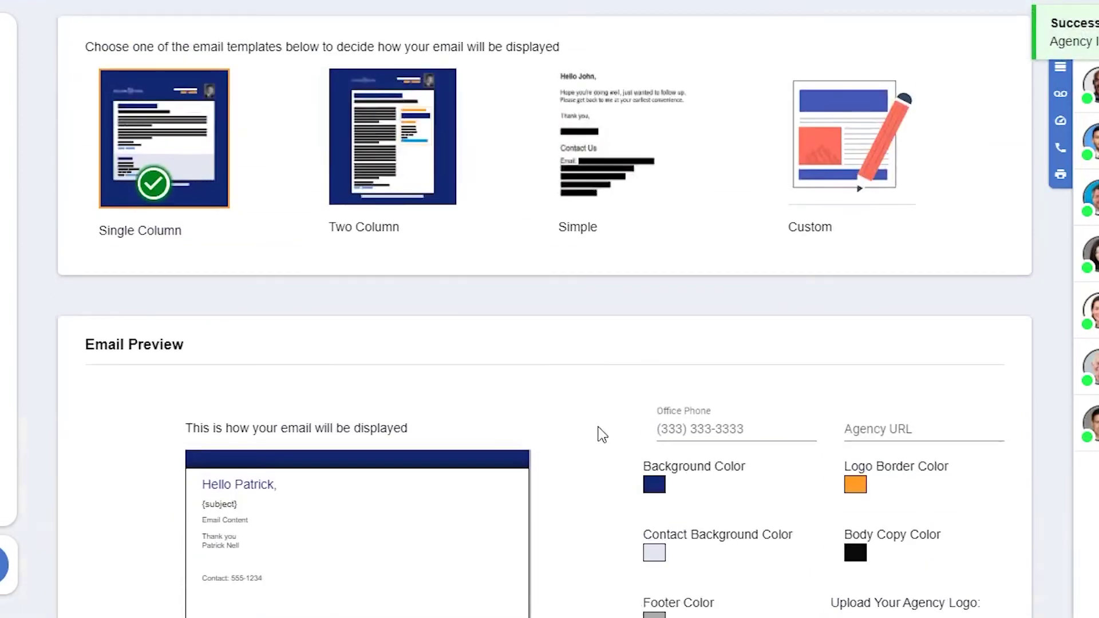
- Open the Integrations page in the lead settings
{"action": "mouse_move", "coordinate": [17, 275]}
{"action": "scroll", "coordinate": [28, 320], "scroll_direction": "down", "scroll_amount": 5}
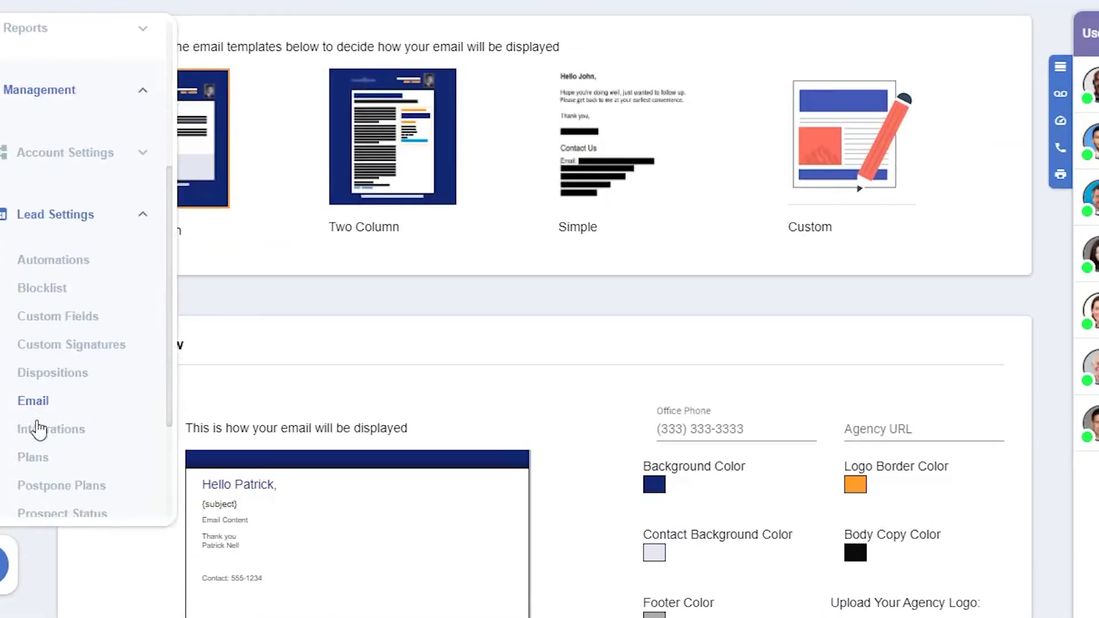
{"action": "left_click", "coordinate": [37, 429]}
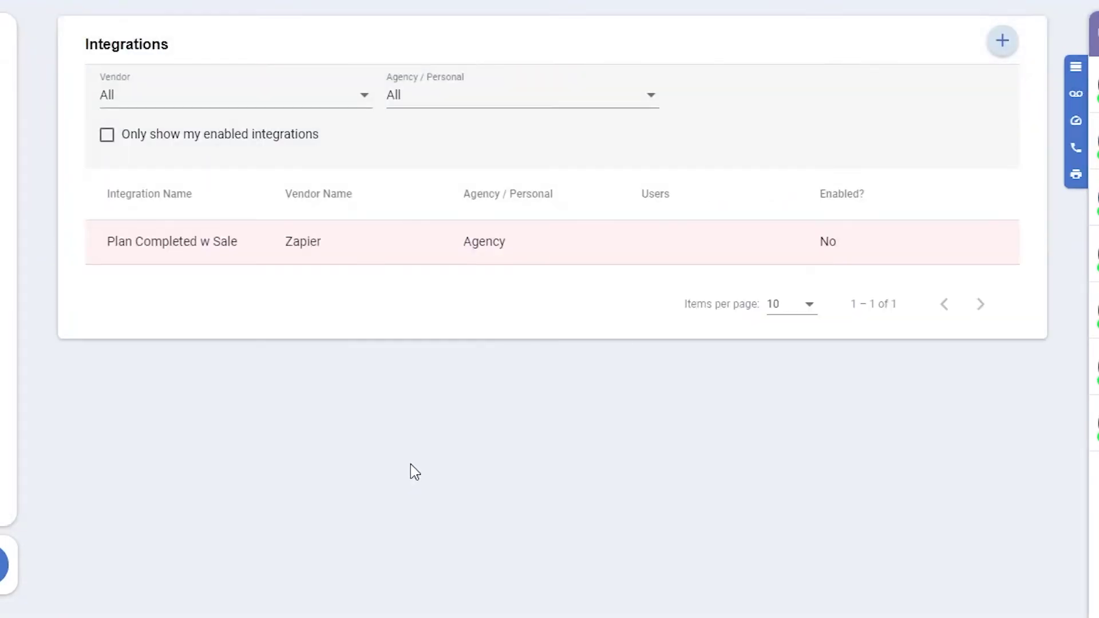
- Open the Plan Completed w Sale integration and examine its details, assigned users and available triggers
{"action": "left_click", "coordinate": [411, 252]}
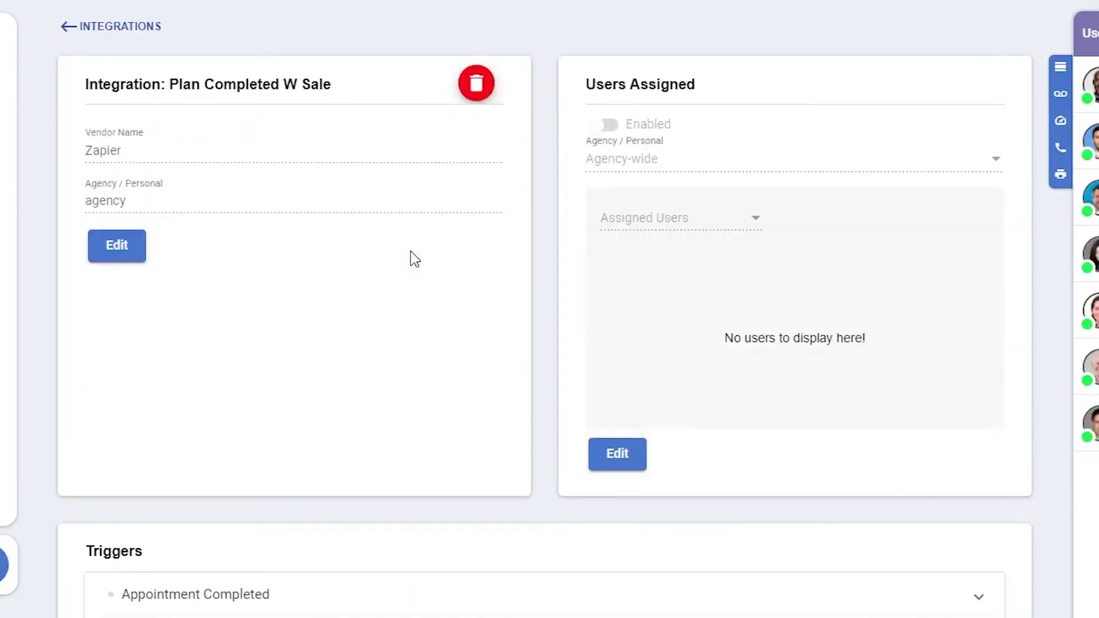
{"action": "scroll", "coordinate": [413, 258], "scroll_direction": "down", "scroll_amount": 12}
{"action": "scroll", "coordinate": [412, 261], "scroll_direction": "up", "scroll_amount": 6}
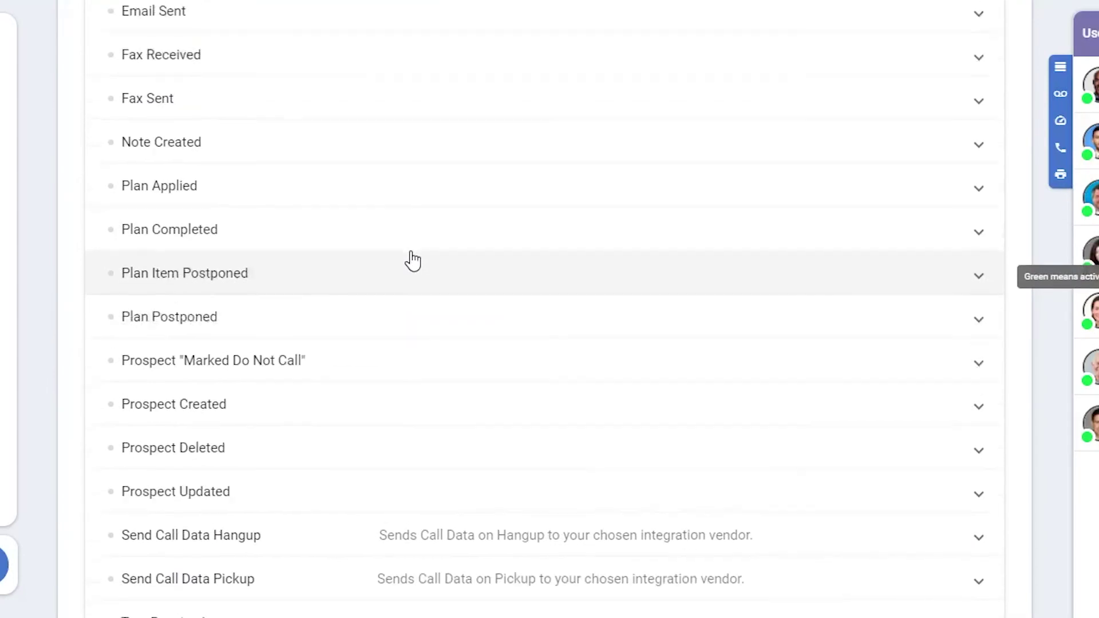
{"action": "scroll", "coordinate": [411, 256], "scroll_direction": "up", "scroll_amount": 7}
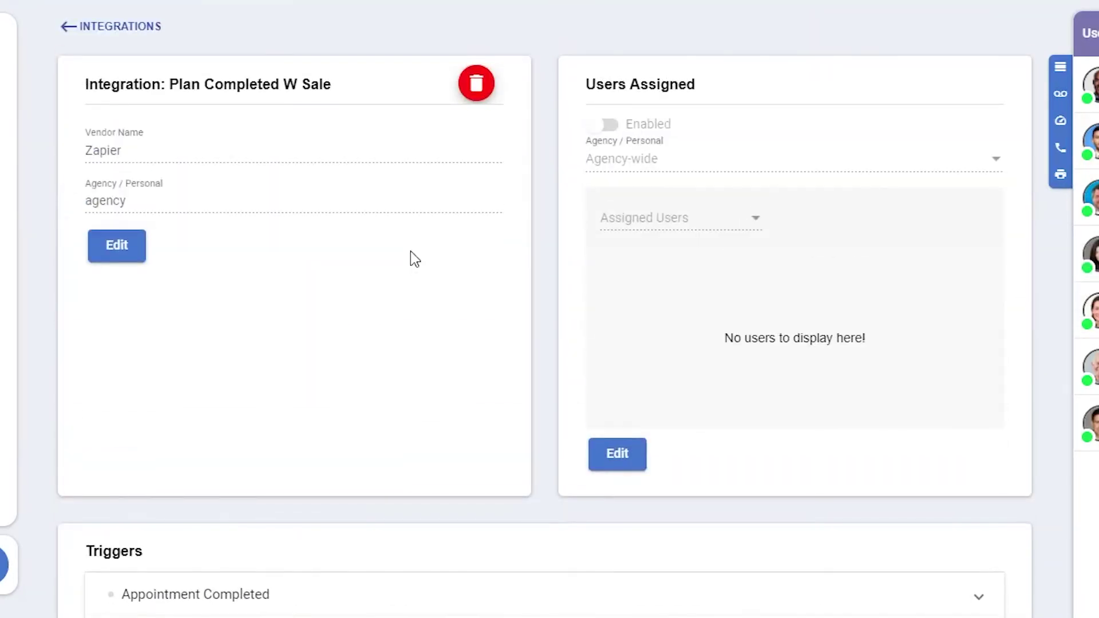
{"action": "scroll", "coordinate": [459, 385], "scroll_direction": "down", "scroll_amount": 4}
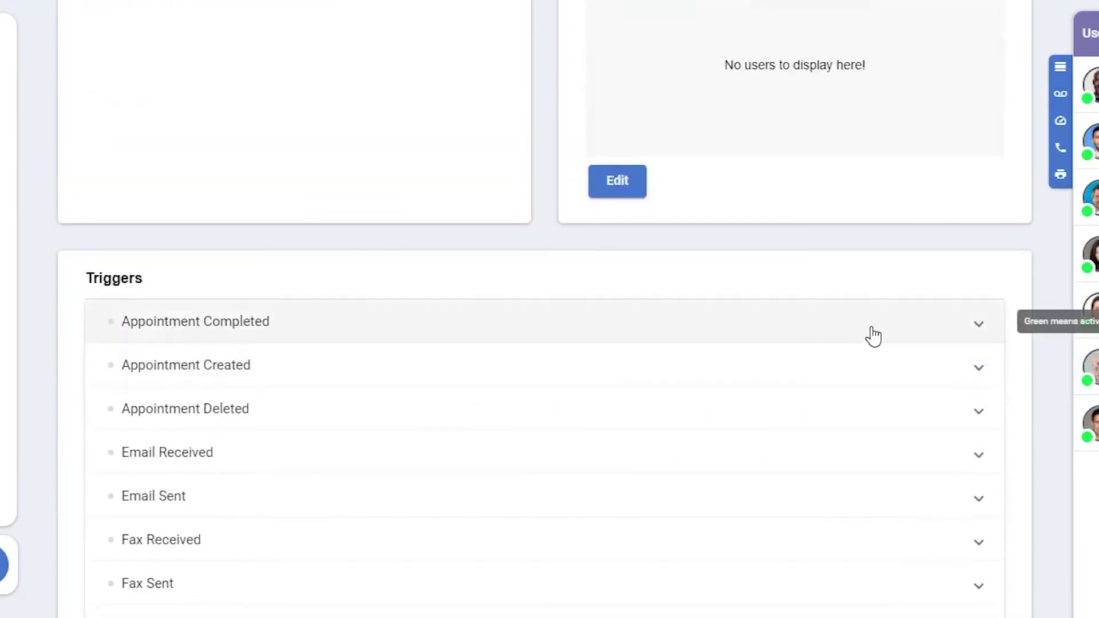
- Open the Appointment Completed trigger for editing, check its Prospect Info and Appointment Info options, and clear the trigger
{"action": "left_click", "coordinate": [870, 336]}
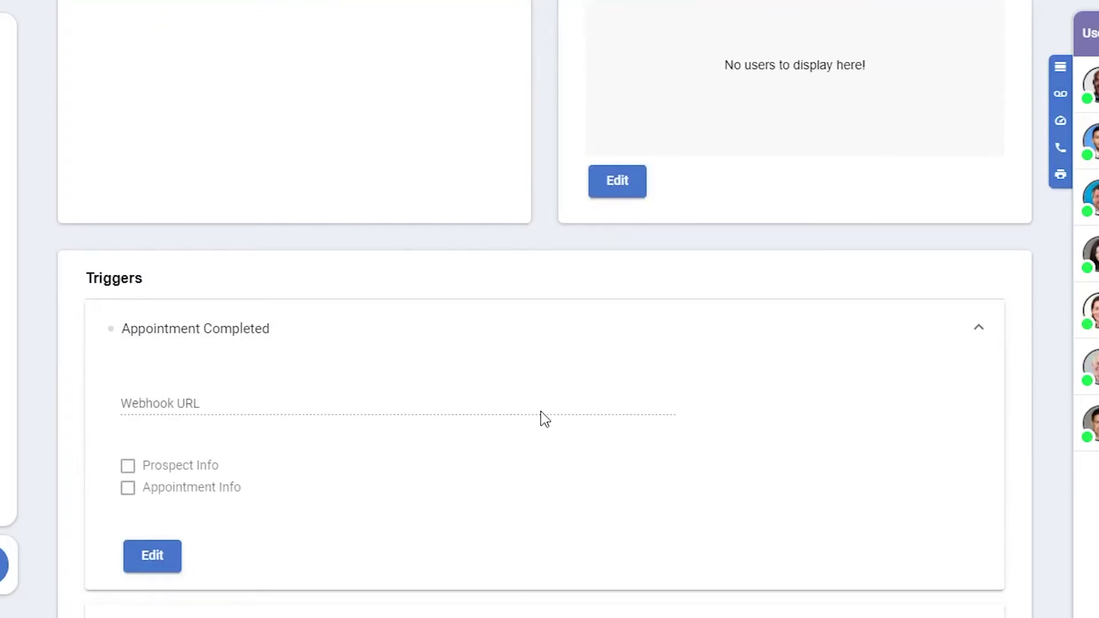
{"action": "left_click", "coordinate": [145, 557]}
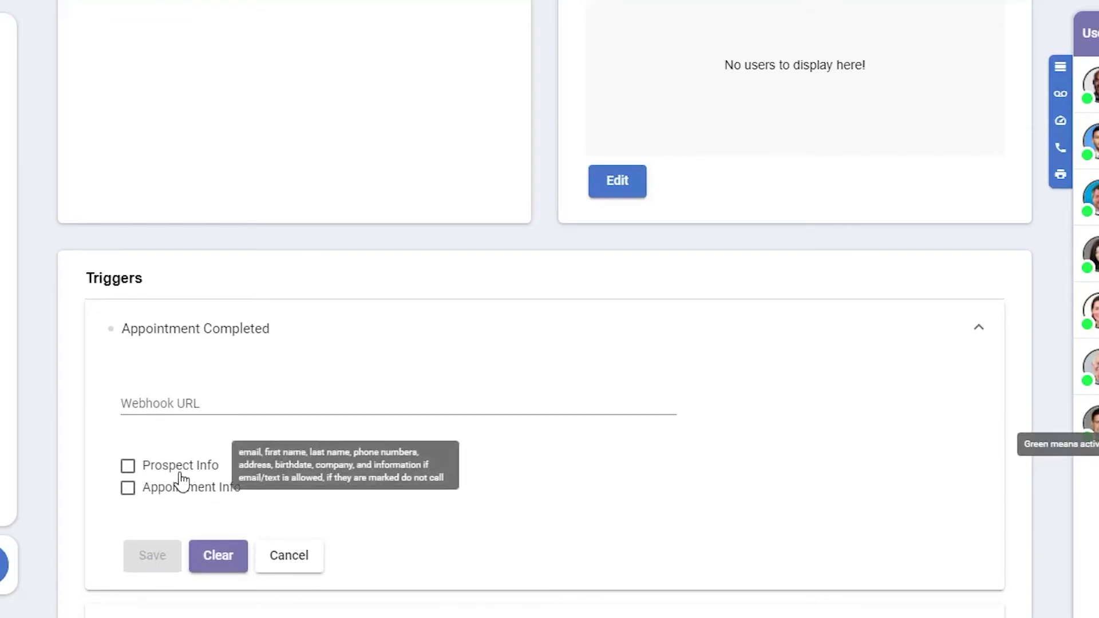
{"action": "mouse_move", "coordinate": [192, 504]}
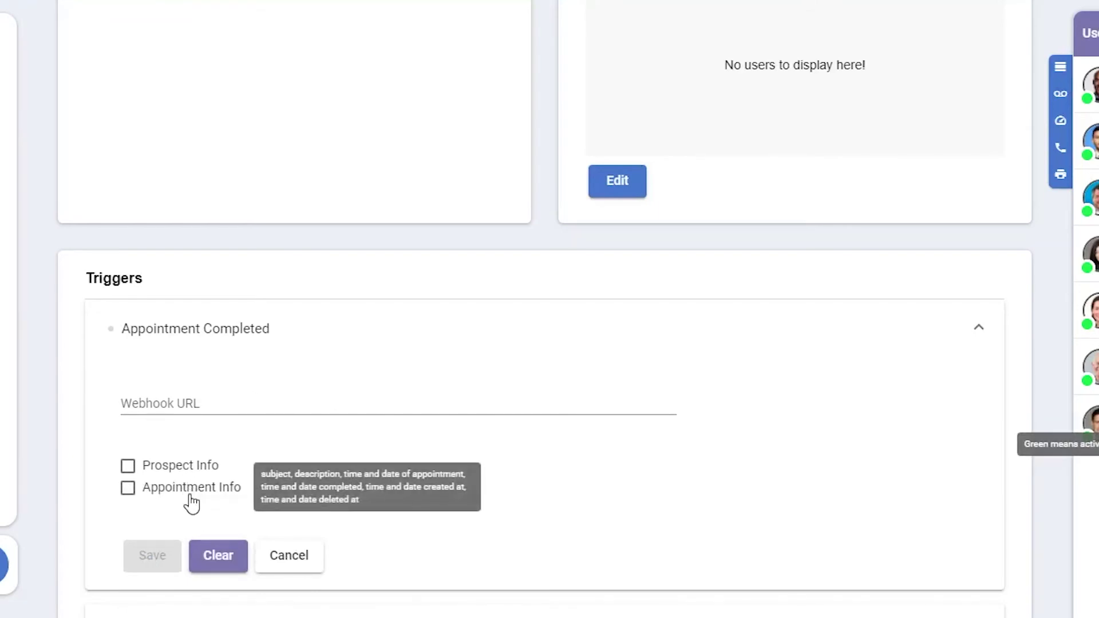
{"action": "left_click", "coordinate": [218, 562]}
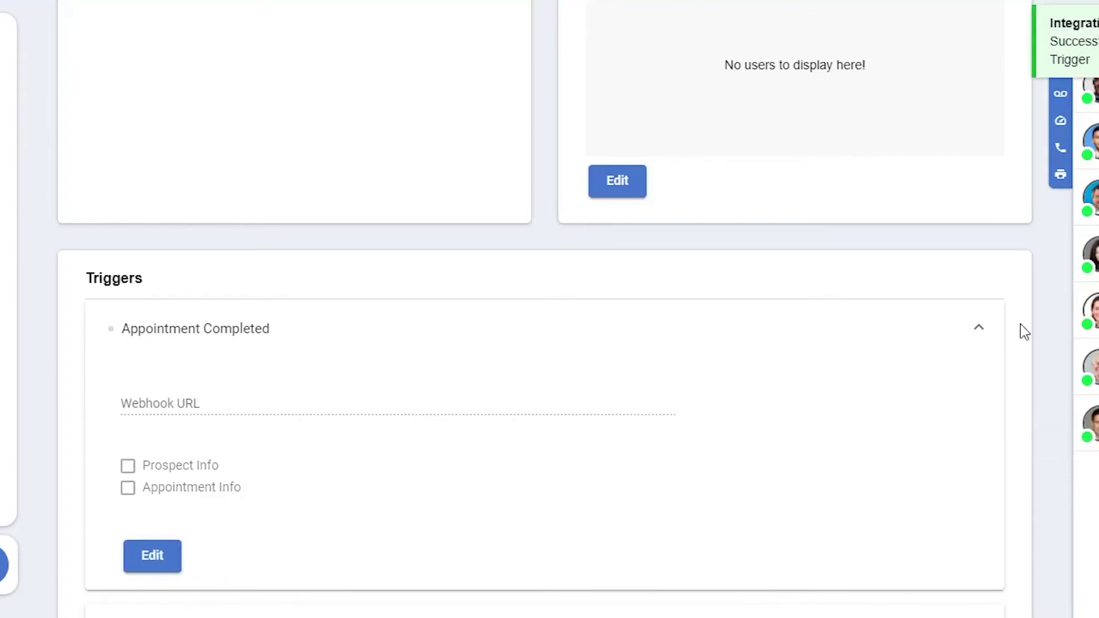
{"action": "left_click", "coordinate": [978, 331]}
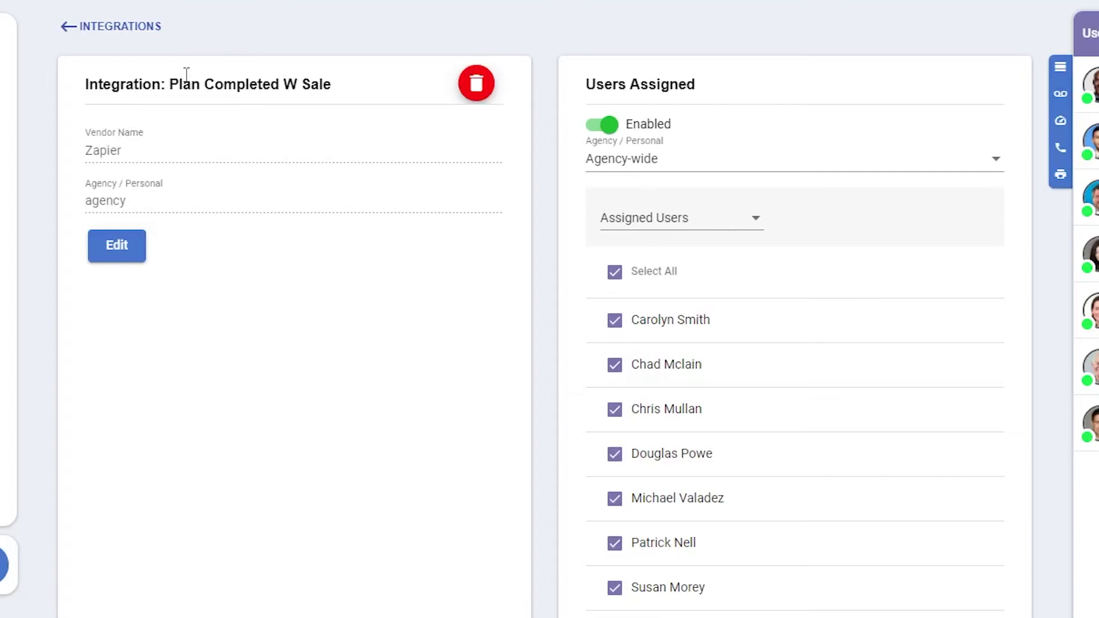
- Return to the integrations list and view the vendor choices for a new integration without adding one
{"action": "left_click", "coordinate": [151, 29]}
{"action": "left_click", "coordinate": [1002, 40]}
{"action": "left_click", "coordinate": [590, 349]}
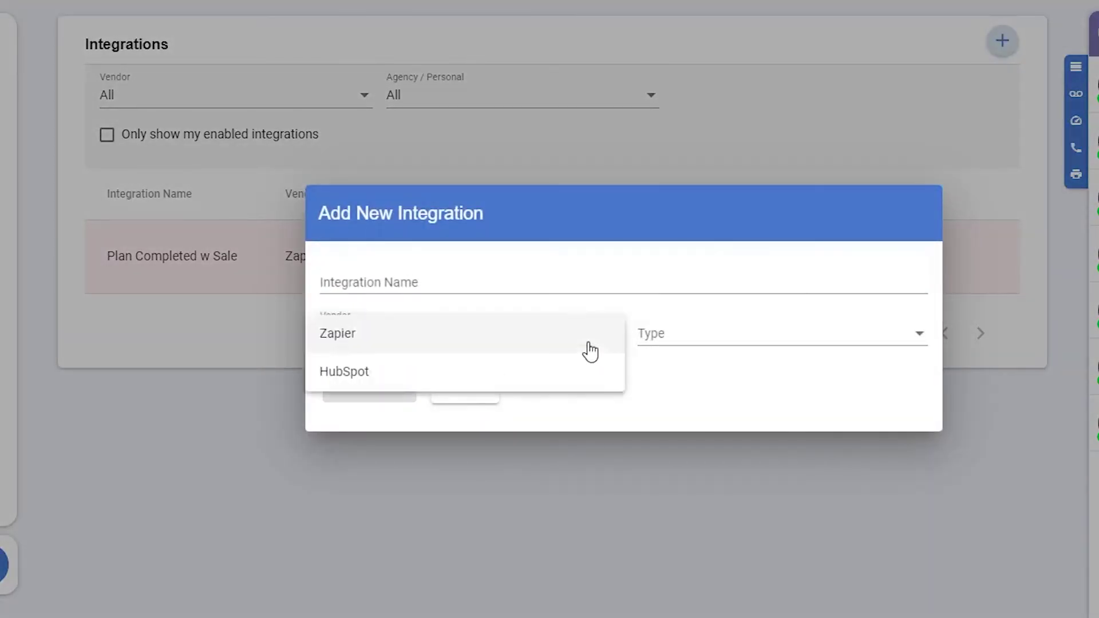
{"action": "left_click", "coordinate": [675, 387]}
{"action": "left_click", "coordinate": [496, 394]}
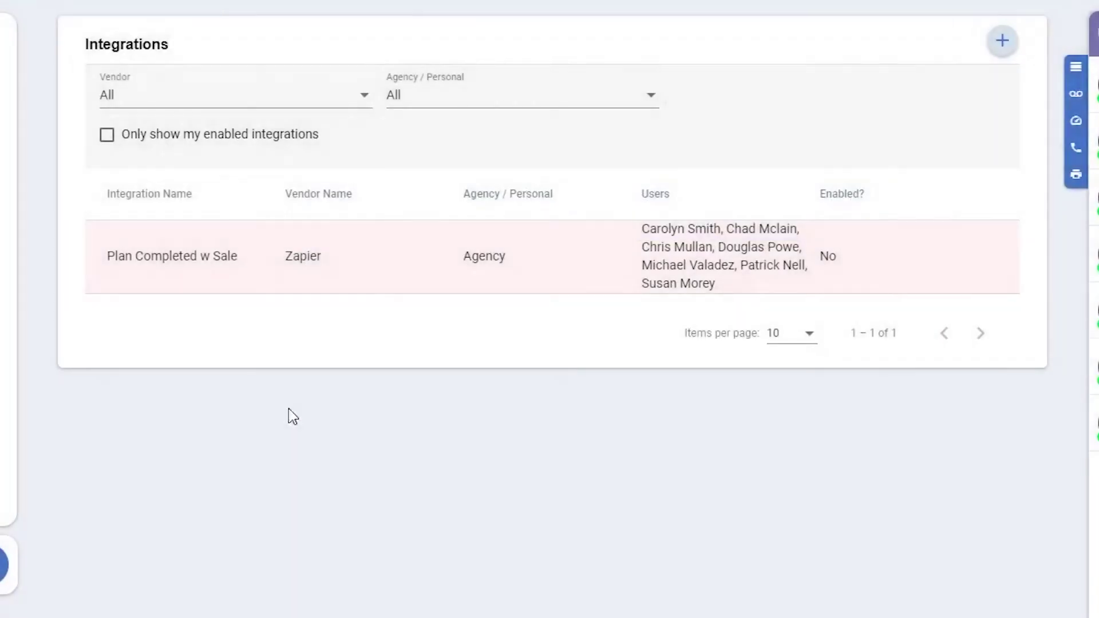
- Open the Full Auto plan from the Plans lead settings and review its assigned agents and follow-up items
{"action": "mouse_move", "coordinate": [11, 369]}
{"action": "scroll", "coordinate": [14, 340], "scroll_direction": "down", "scroll_amount": 7}
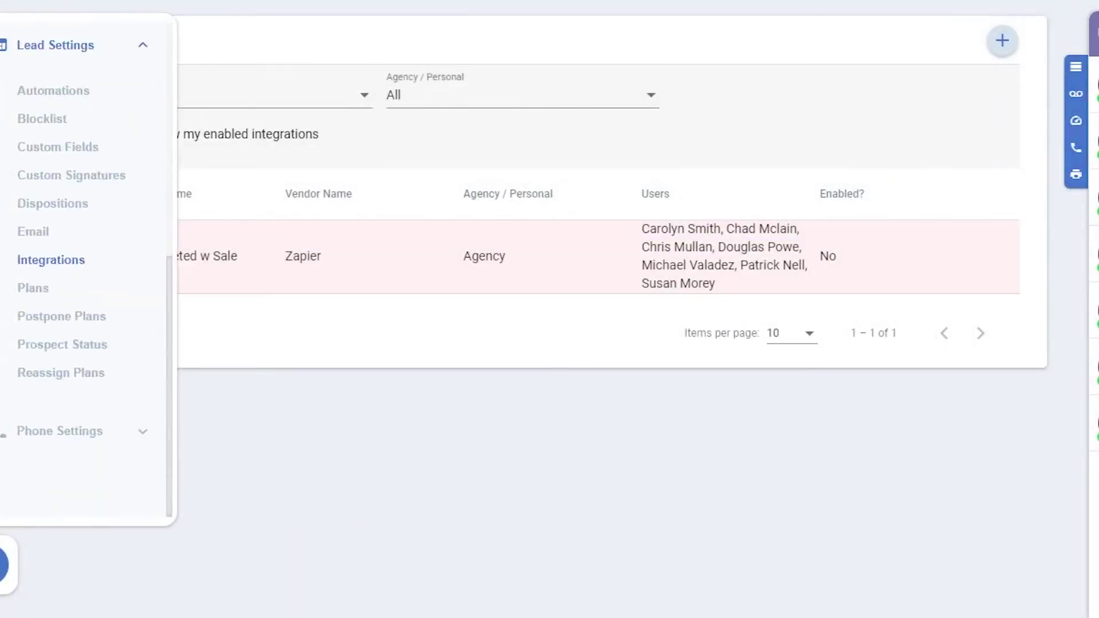
{"action": "left_click", "coordinate": [34, 288]}
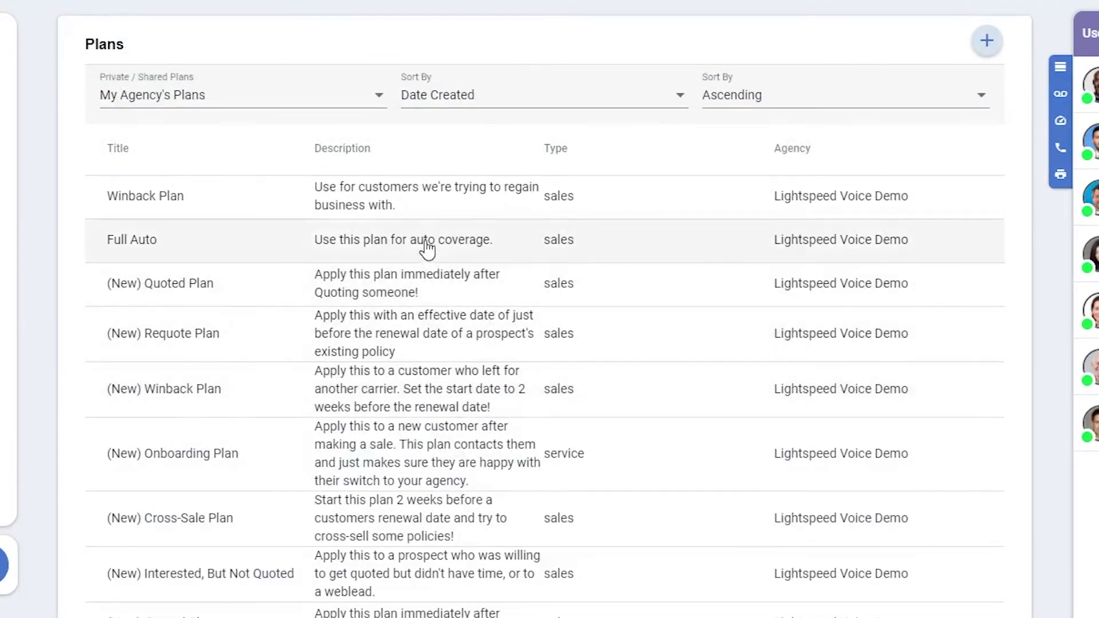
{"action": "left_click", "coordinate": [427, 247]}
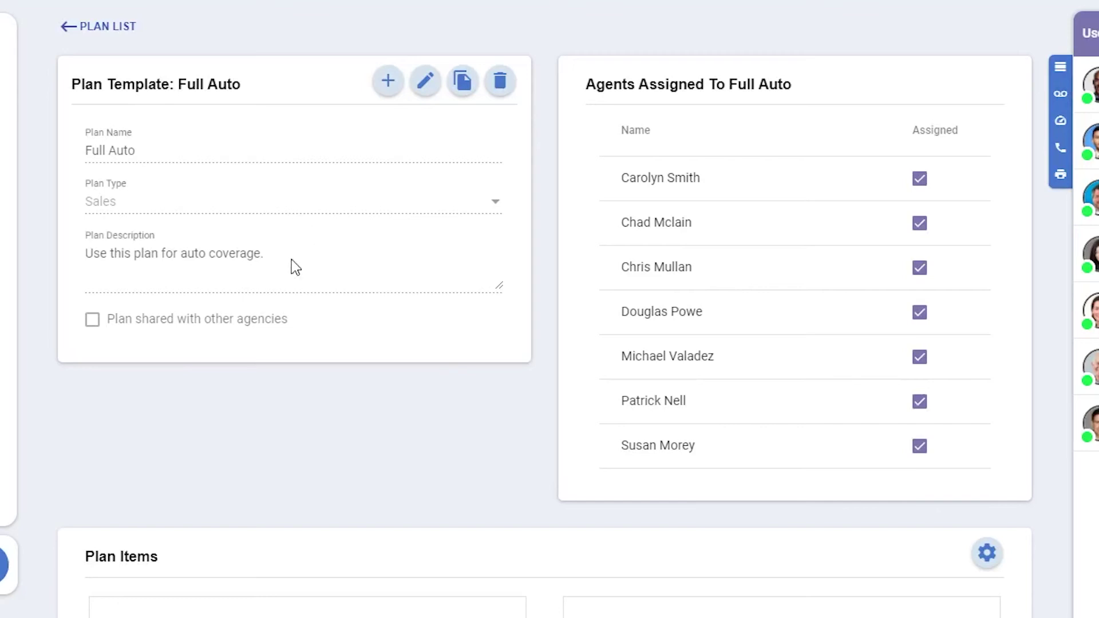
{"action": "scroll", "coordinate": [291, 260], "scroll_direction": "down", "scroll_amount": 6}
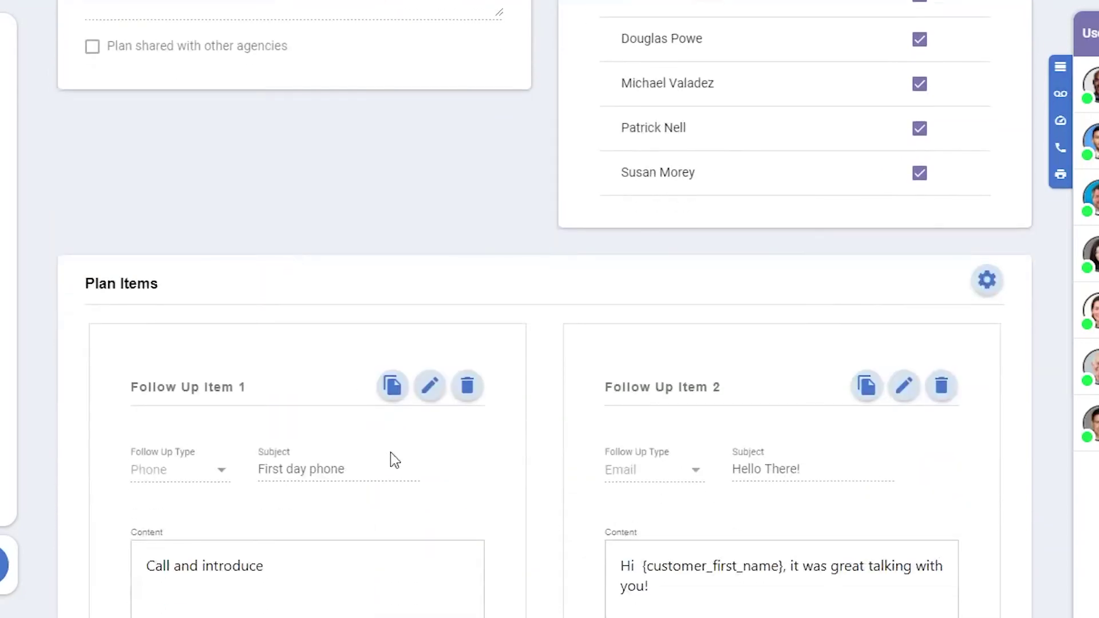
{"action": "scroll", "coordinate": [388, 518], "scroll_direction": "down", "scroll_amount": 3}
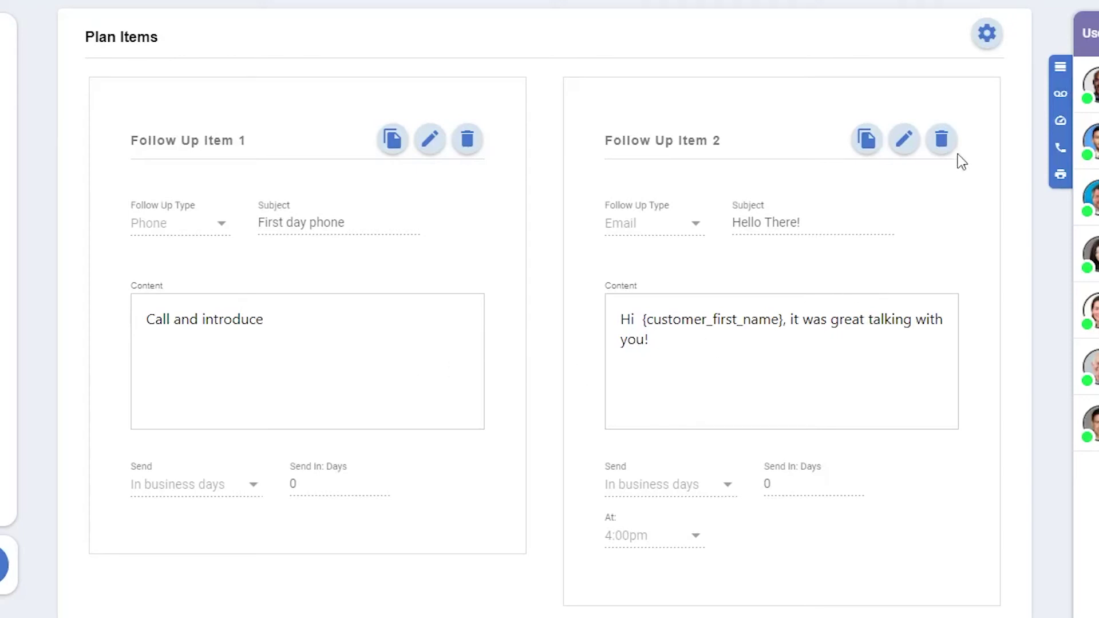
{"action": "scroll", "coordinate": [989, 42], "scroll_direction": "up", "scroll_amount": 10}
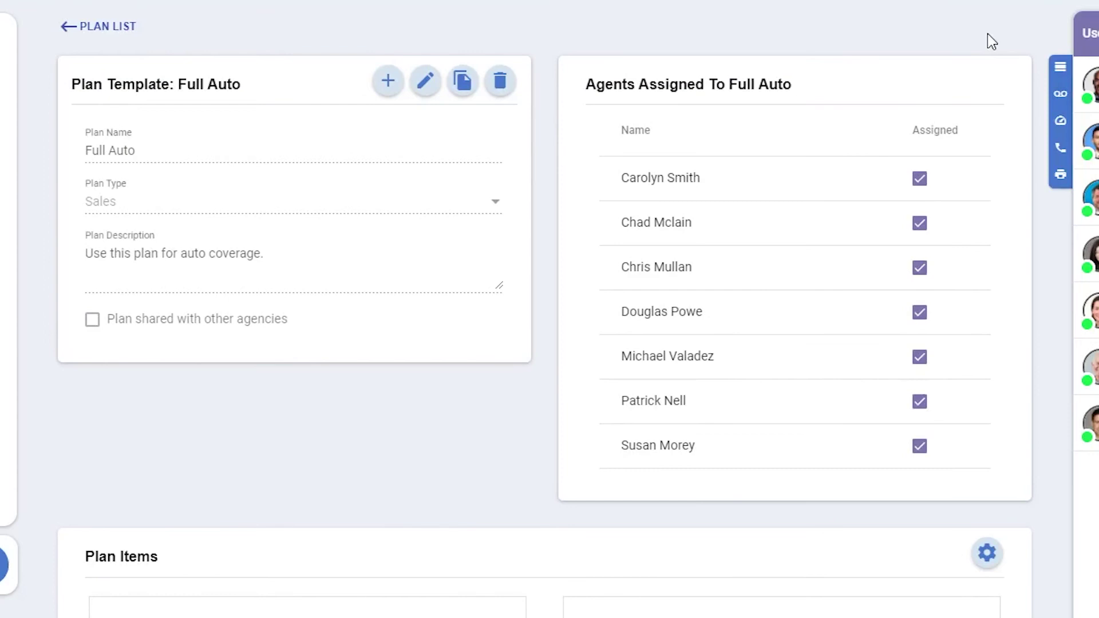
- Start a new plan template item in Full Auto with follow-up type Text and subject "Hey There"
{"action": "left_click", "coordinate": [380, 88]}
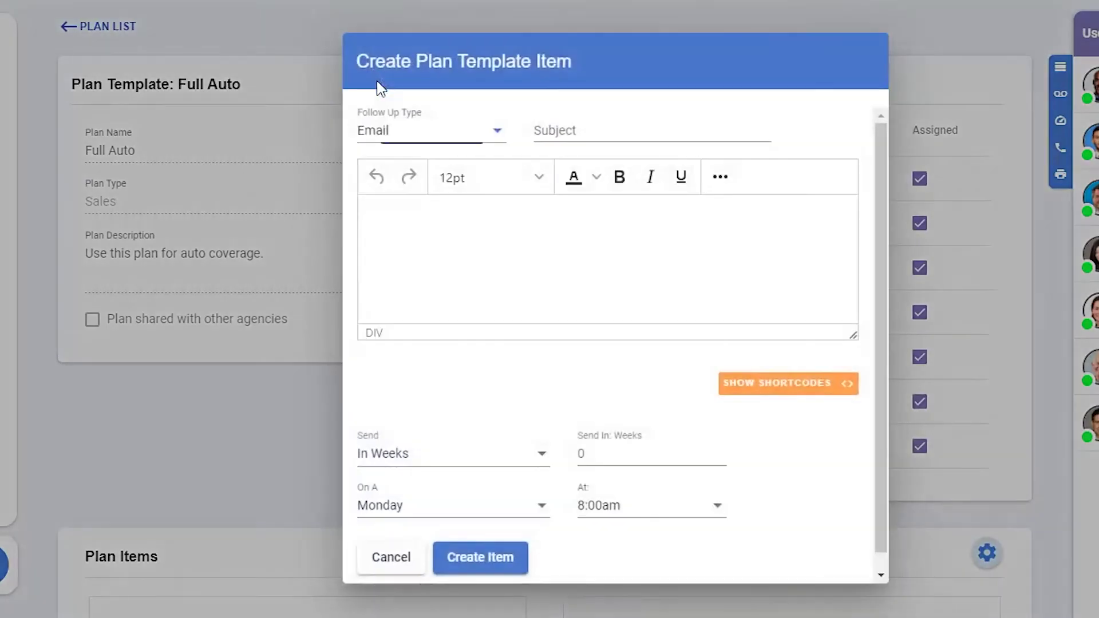
{"action": "left_click", "coordinate": [487, 126]}
{"action": "left_click", "coordinate": [459, 77]}
{"action": "left_click", "coordinate": [571, 140]}
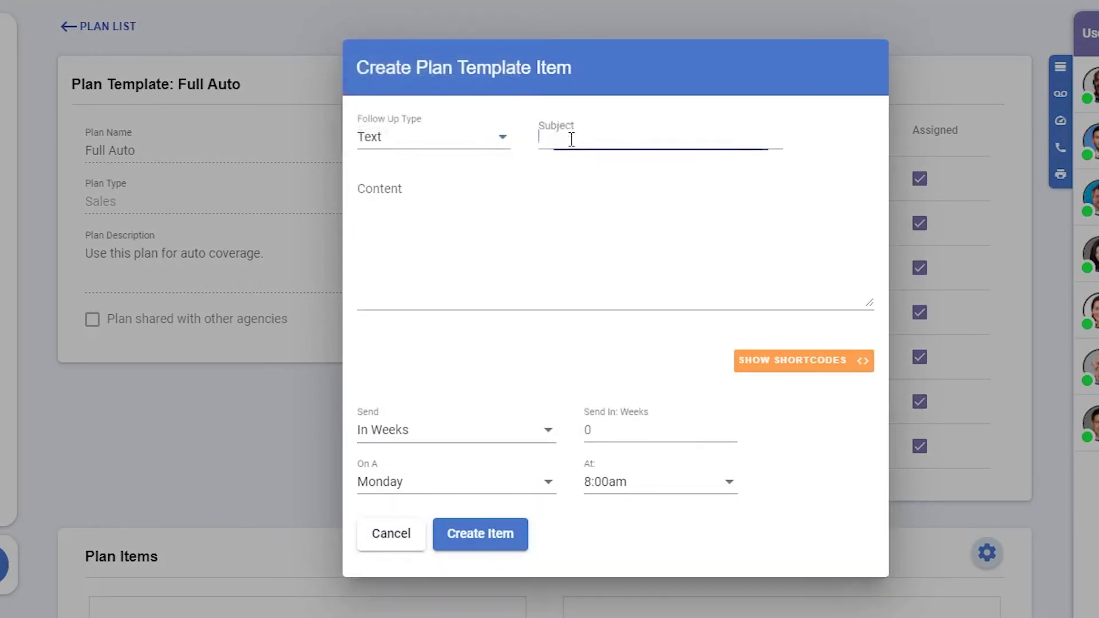
{"action": "type", "text": "Hey There"}
- Write the item's content as "Hi {customer_first_name}, haven't heard from you recently. Hoping we can talk again soon!", inserting the customer's first name as a shortcode
{"action": "left_click", "coordinate": [548, 263]}
{"action": "type", "text": "Hi"}
{"action": "left_click", "coordinate": [795, 364]}
{"action": "left_click", "coordinate": [589, 474]}
{"action": "type", "text": ", haven't heard from you recently. Hoping we can talk again soon!"}
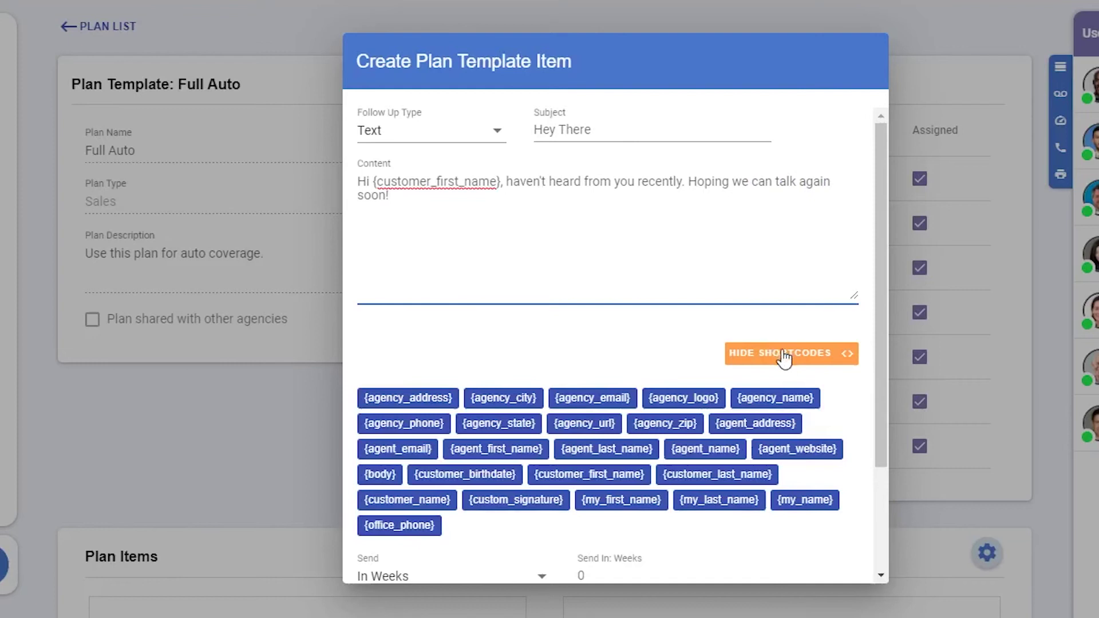
{"action": "left_click", "coordinate": [784, 359]}
- Schedule the text item to send in 10 business days at 9:30am, then create it and check it among the plan items
{"action": "left_click", "coordinate": [541, 438]}
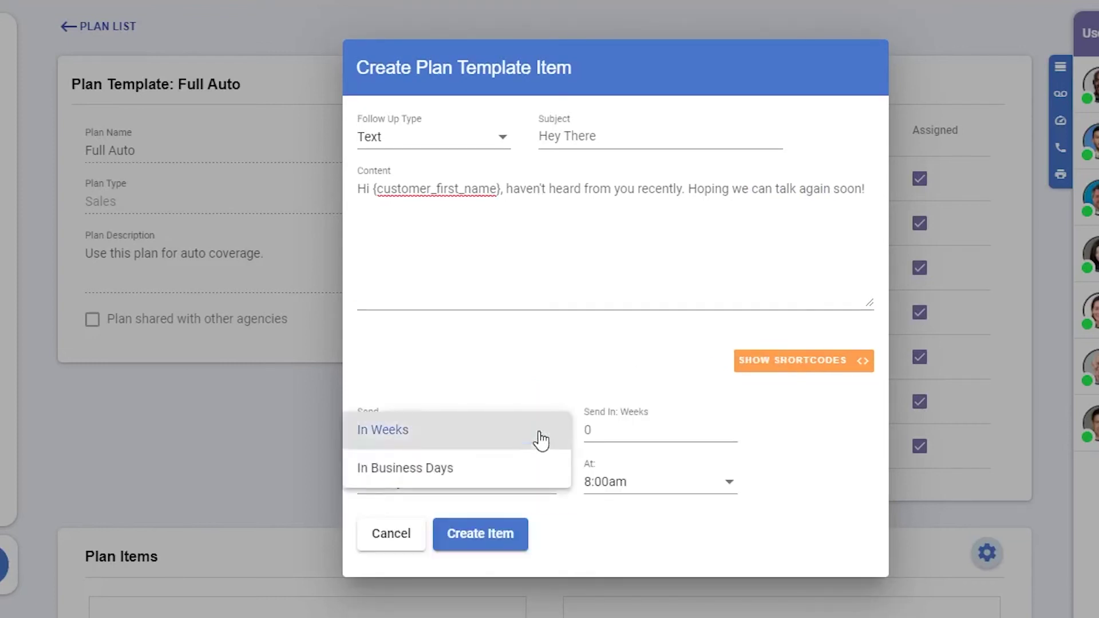
{"action": "left_click", "coordinate": [540, 473]}
{"action": "left_click", "coordinate": [609, 427]}
{"action": "type", "text": "10"}
{"action": "left_click", "coordinate": [597, 487]}
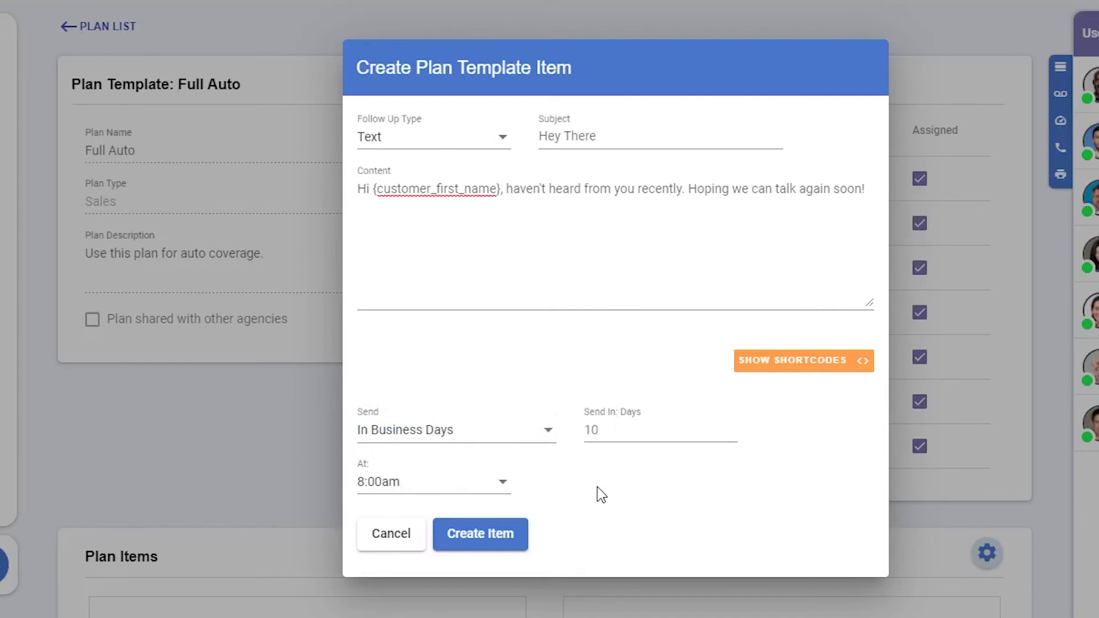
{"action": "left_click", "coordinate": [476, 484]}
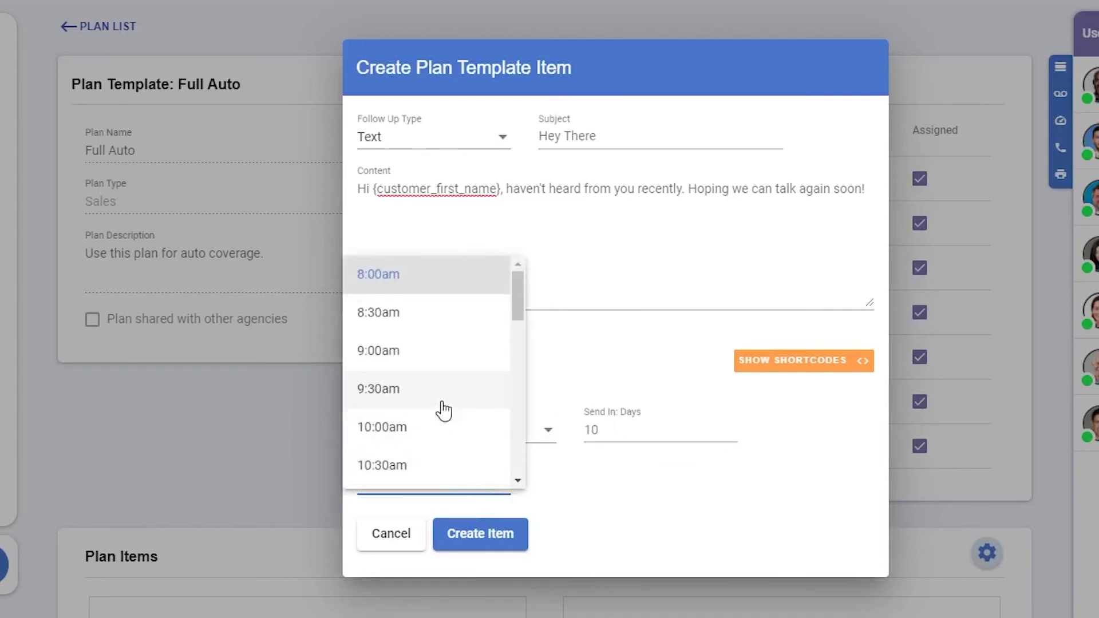
{"action": "left_click", "coordinate": [443, 406]}
{"action": "left_click", "coordinate": [514, 533]}
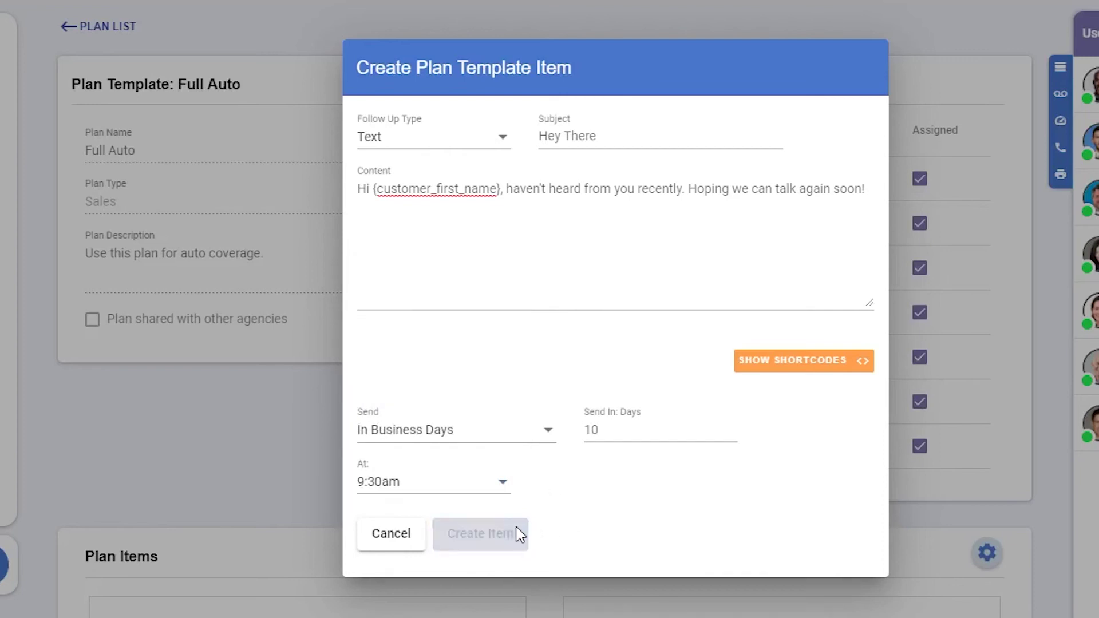
{"action": "scroll", "coordinate": [496, 510], "scroll_direction": "down", "scroll_amount": 15}
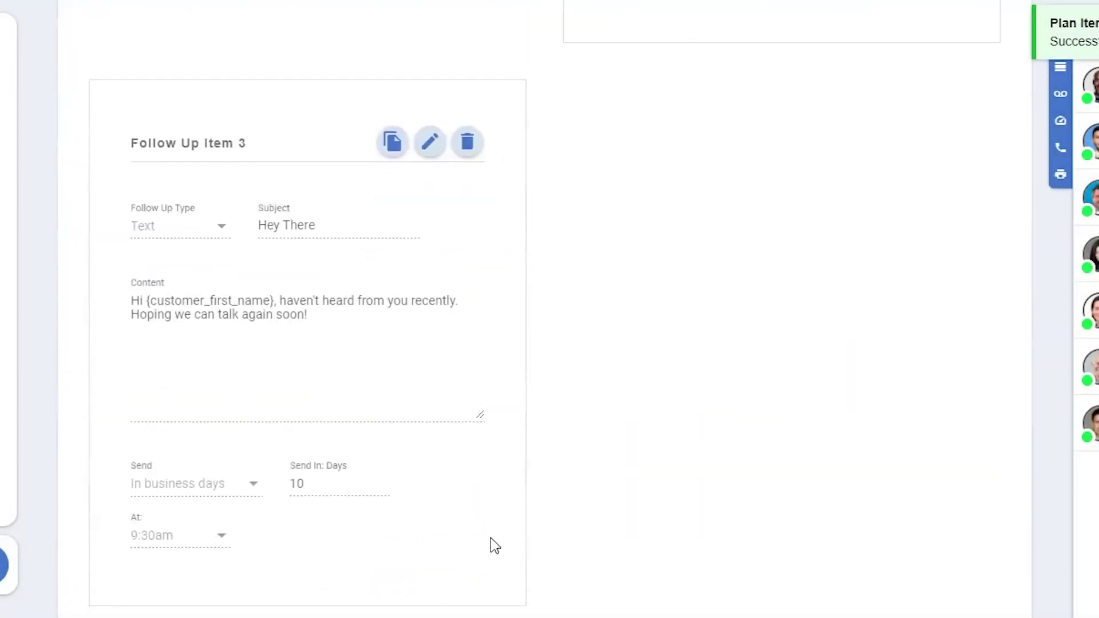
- Return to the plan list and filter it to Community-wide Plans
{"action": "scroll", "coordinate": [605, 496], "scroll_direction": "up", "scroll_amount": 15}
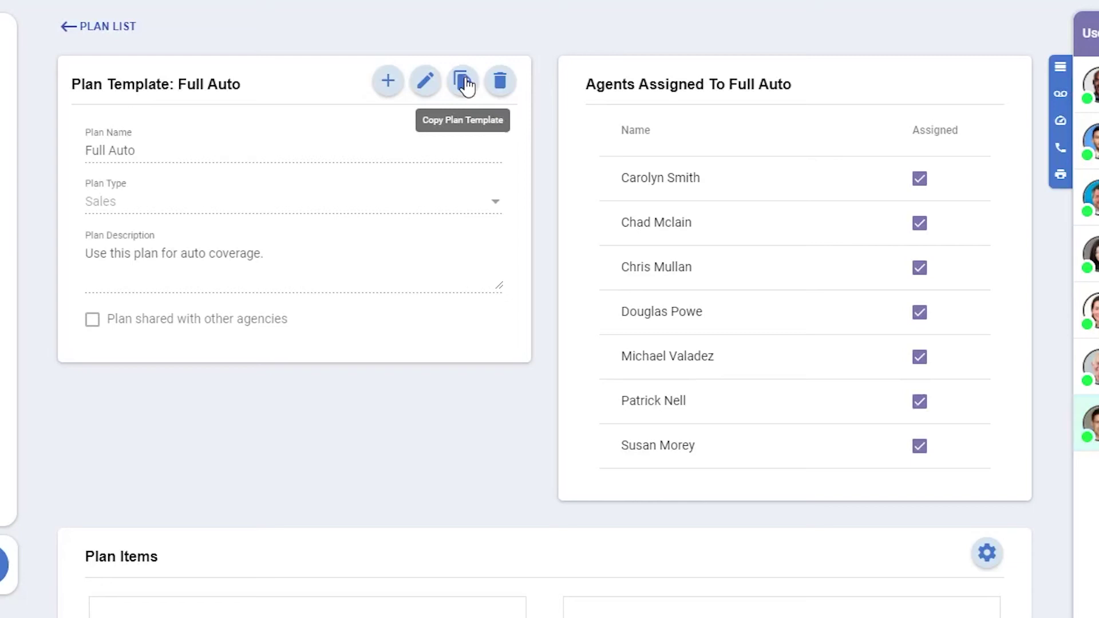
{"action": "left_click", "coordinate": [95, 26]}
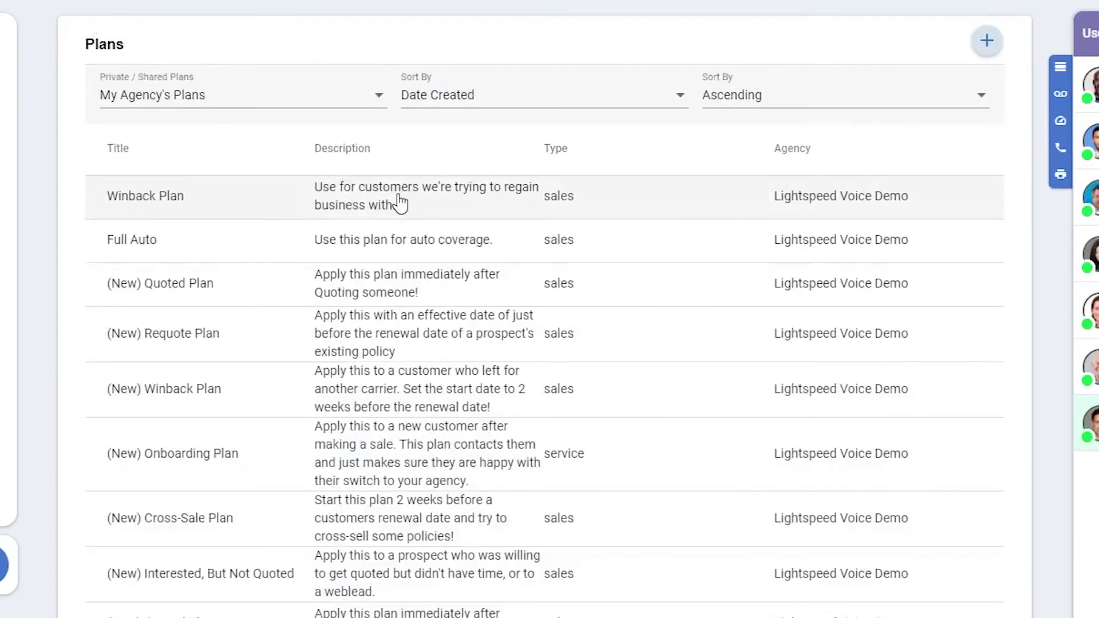
{"action": "left_click", "coordinate": [337, 97]}
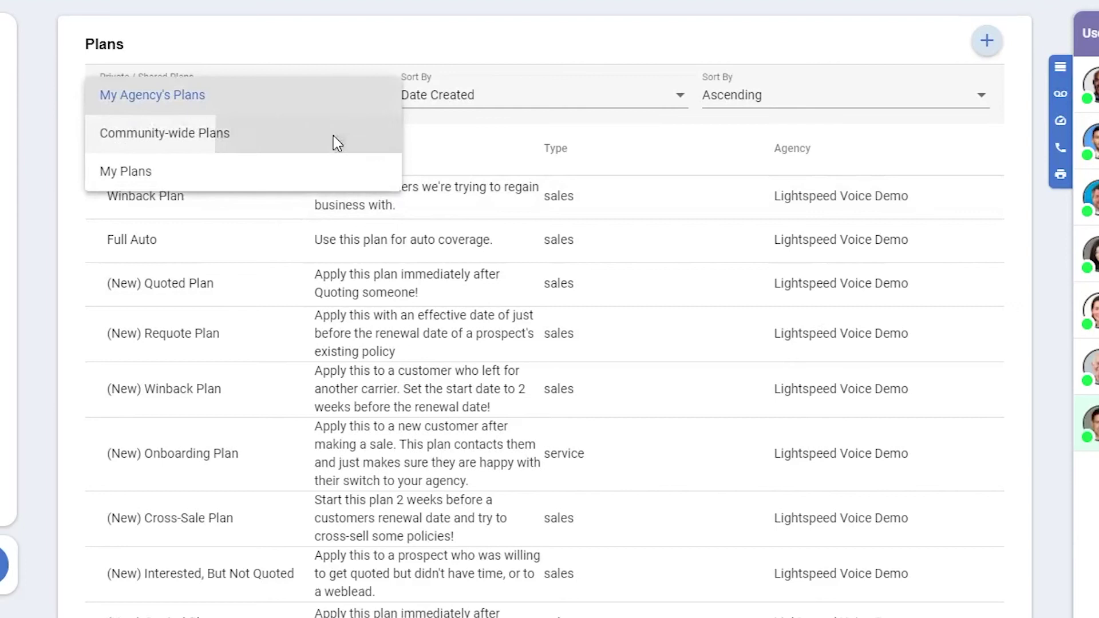
{"action": "left_click", "coordinate": [336, 136]}
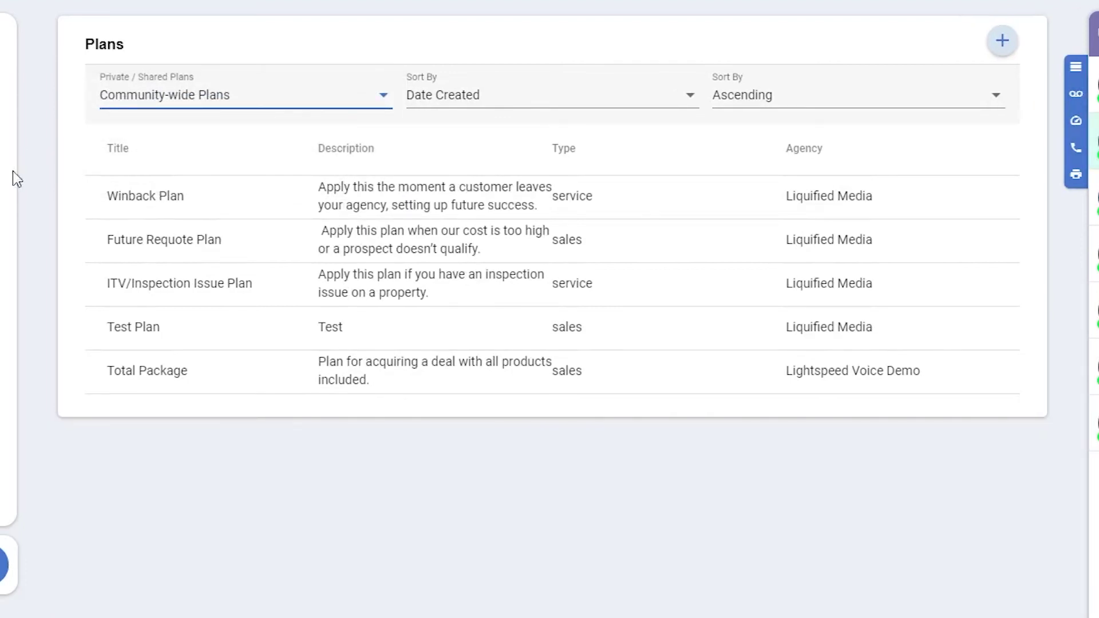
- Open Postpone Plans in the lead settings and select the first three prospects' Total Package items
{"action": "mouse_move", "coordinate": [32, 312]}
{"action": "scroll", "coordinate": [40, 327], "scroll_direction": "down", "scroll_amount": 5}
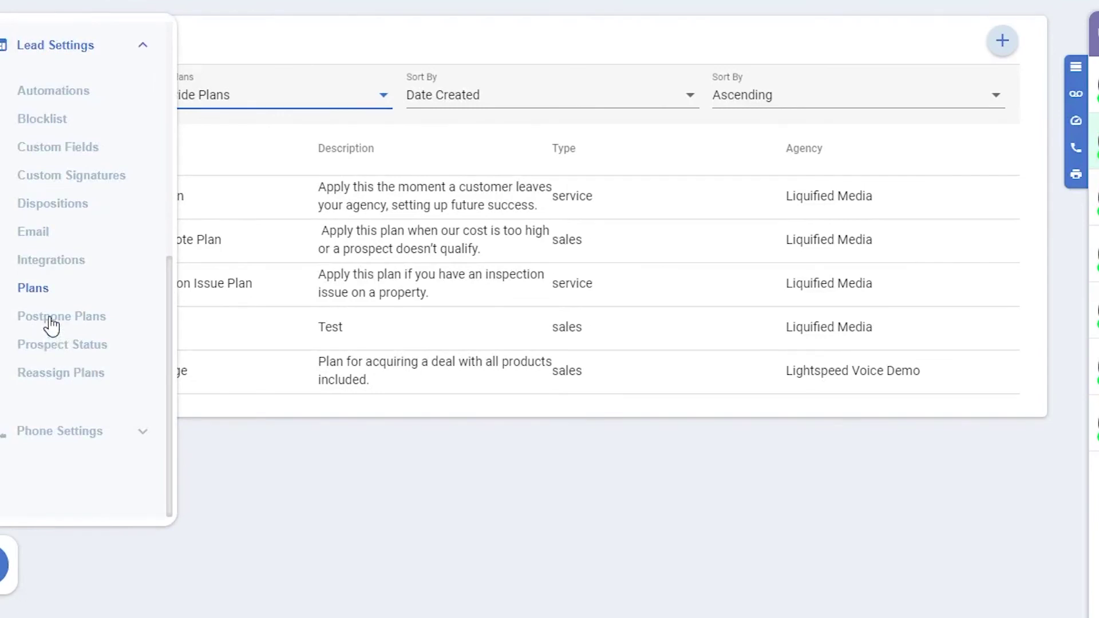
{"action": "left_click", "coordinate": [49, 319]}
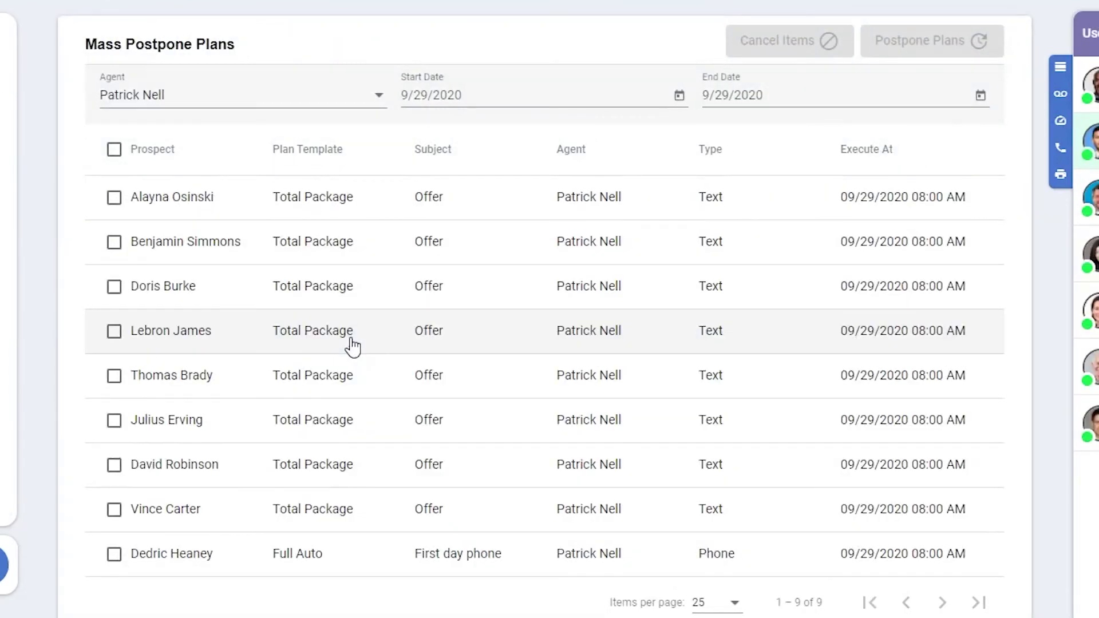
{"action": "left_click", "coordinate": [115, 199]}
{"action": "left_click", "coordinate": [114, 243]}
{"action": "left_click", "coordinate": [114, 288]}
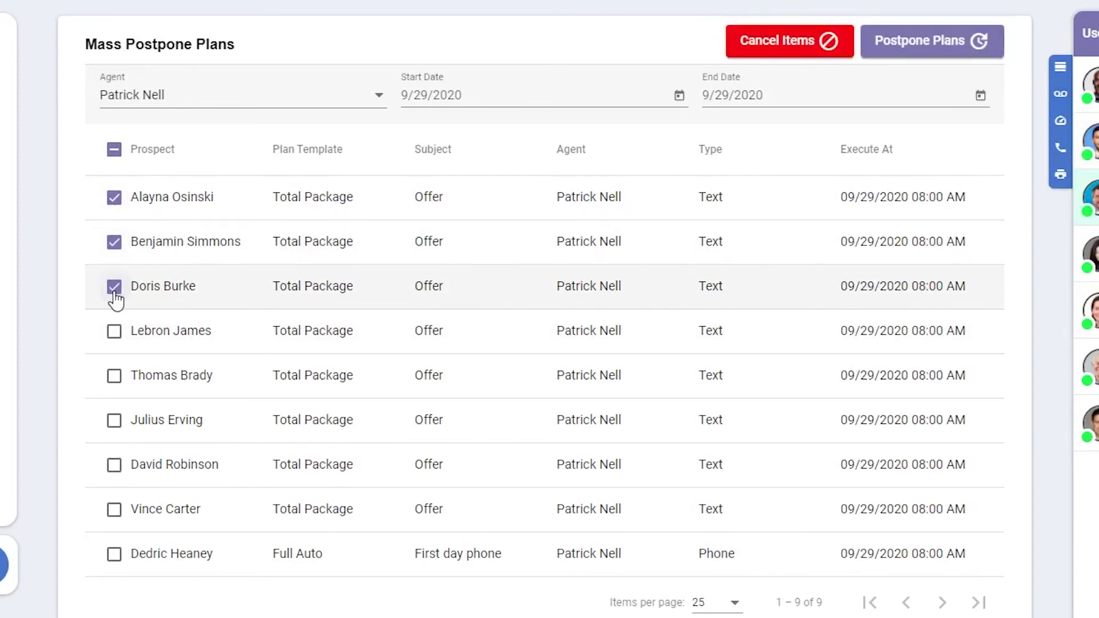
- Postpone the selected plans with a resume date of October 2, 2020
{"action": "left_click", "coordinate": [935, 47]}
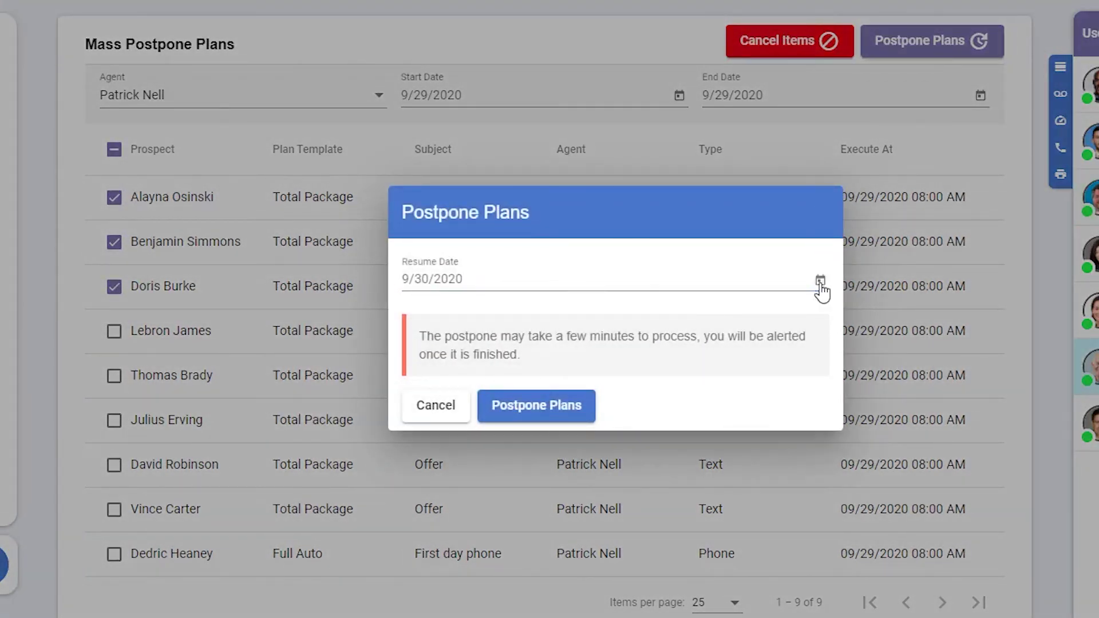
{"action": "left_click", "coordinate": [820, 280]}
{"action": "left_click", "coordinate": [649, 331]}
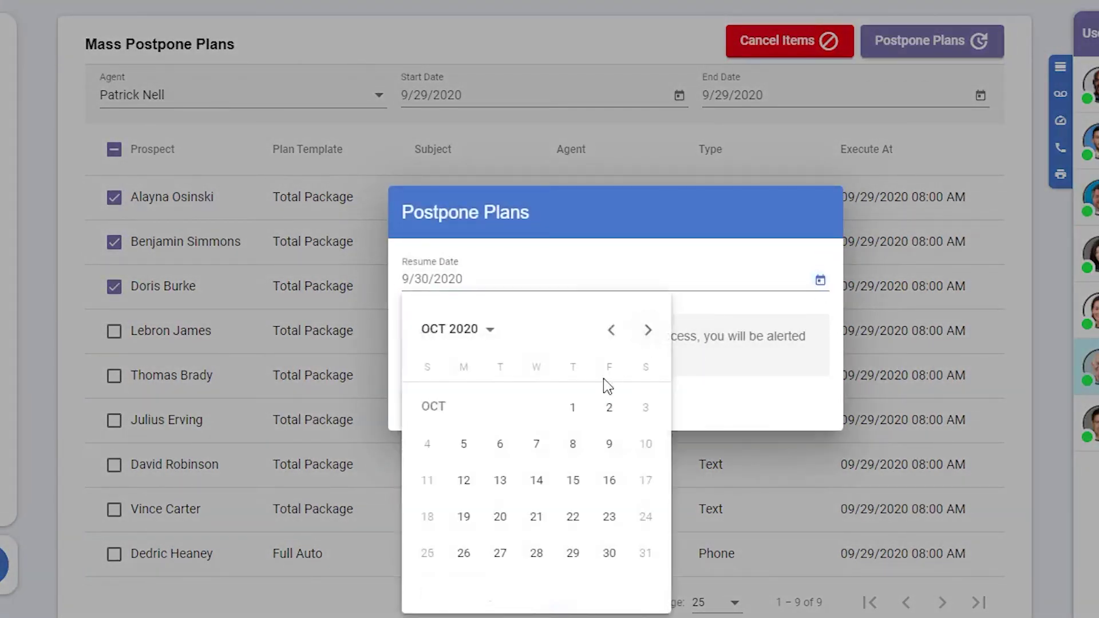
{"action": "left_click", "coordinate": [609, 408]}
{"action": "left_click", "coordinate": [569, 417]}
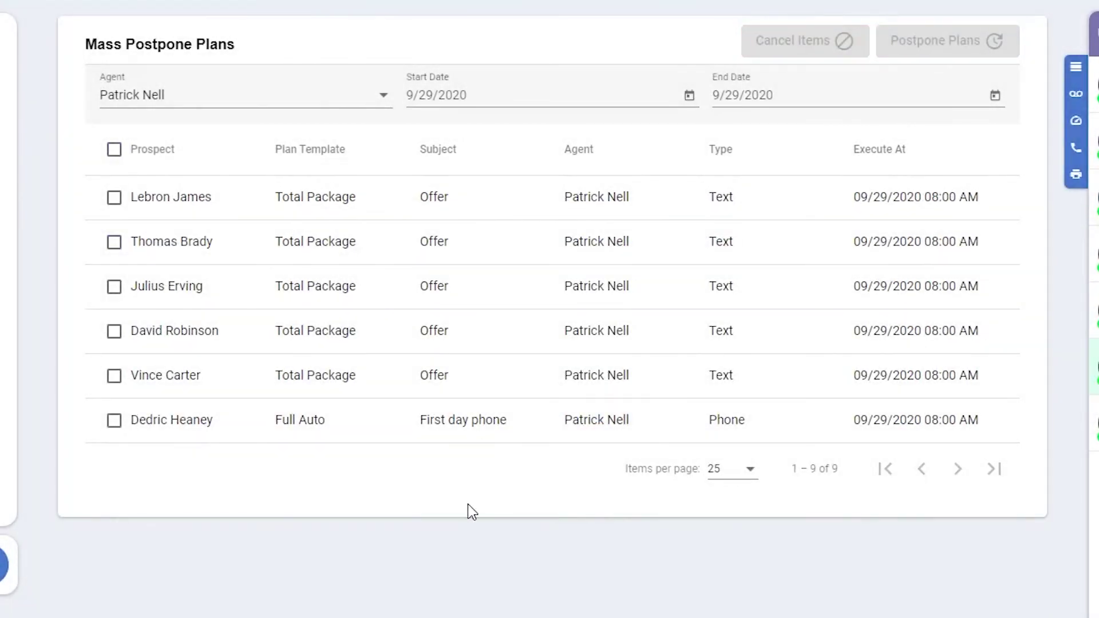
- Open Prospect Status in the lead settings and view the form for adding a status, cancelling it without saving
{"action": "mouse_move", "coordinate": [10, 315]}
{"action": "scroll", "coordinate": [35, 344], "scroll_direction": "down", "scroll_amount": 5}
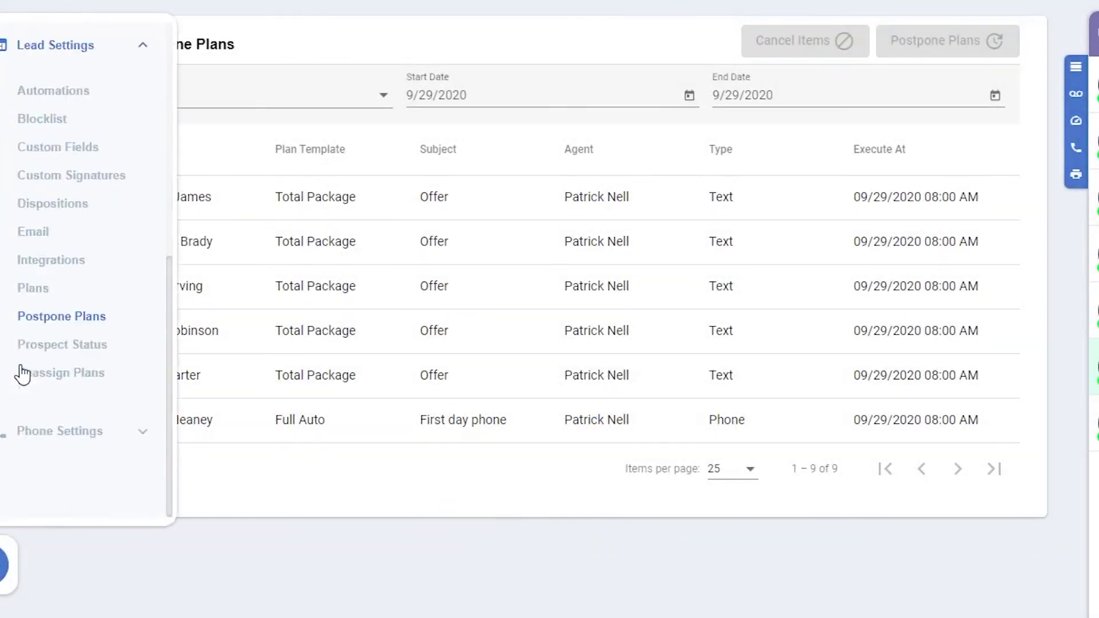
{"action": "left_click", "coordinate": [61, 349]}
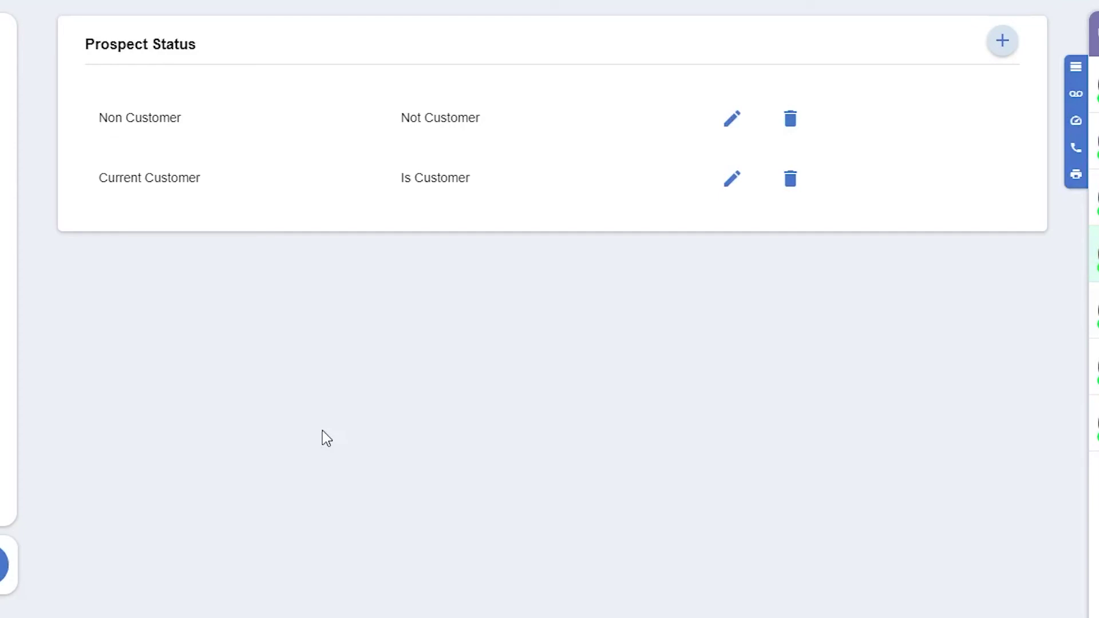
{"action": "left_click", "coordinate": [18, 118]}
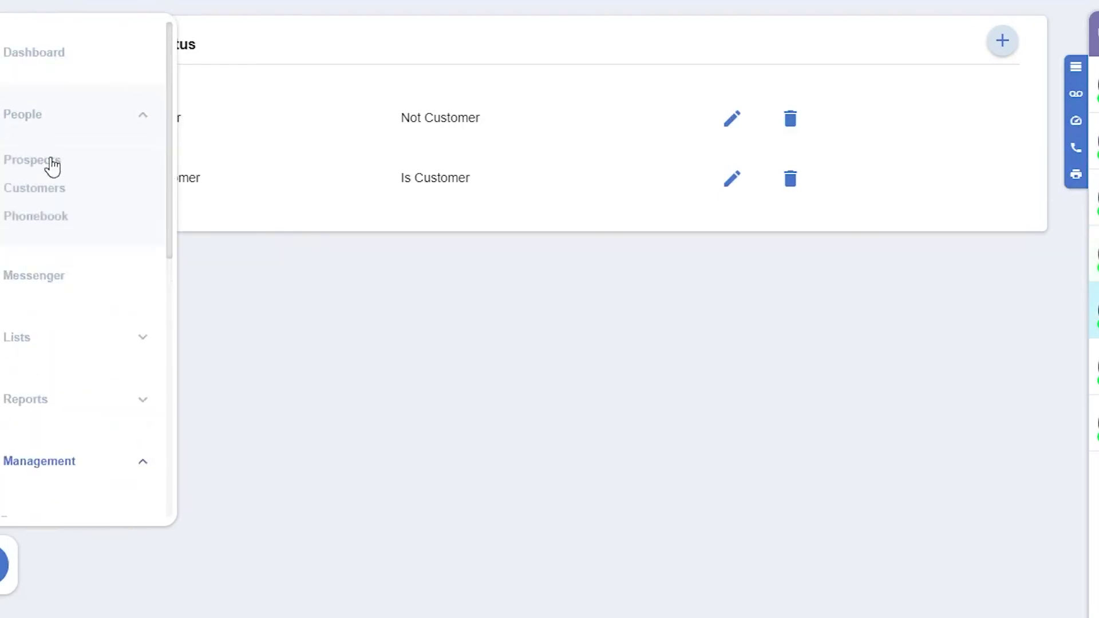
{"action": "left_click", "coordinate": [32, 116]}
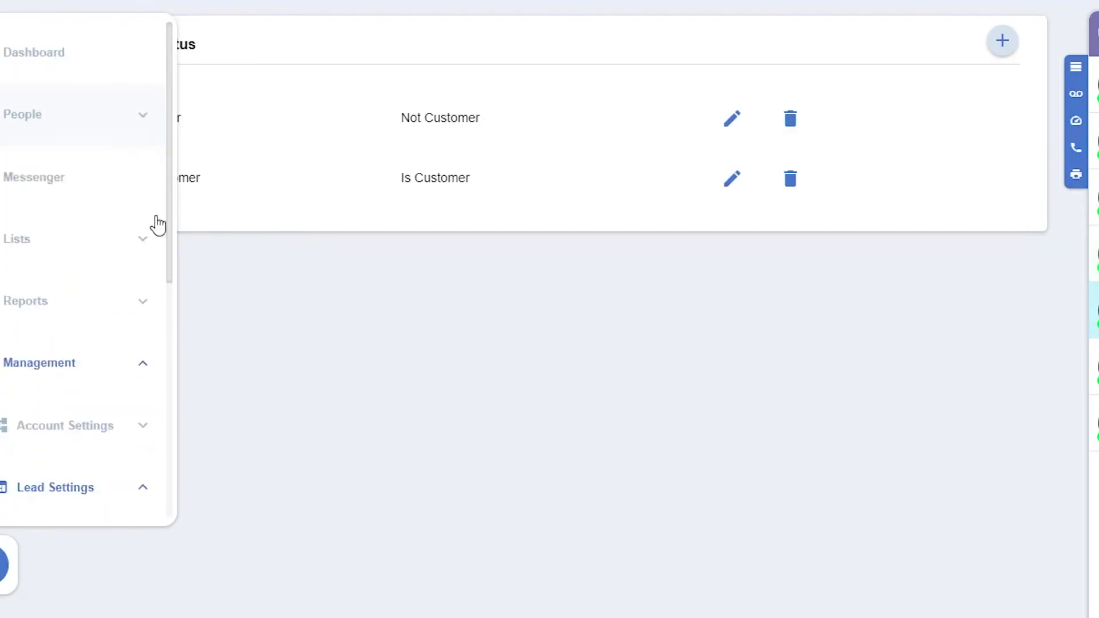
{"action": "left_click", "coordinate": [1008, 44]}
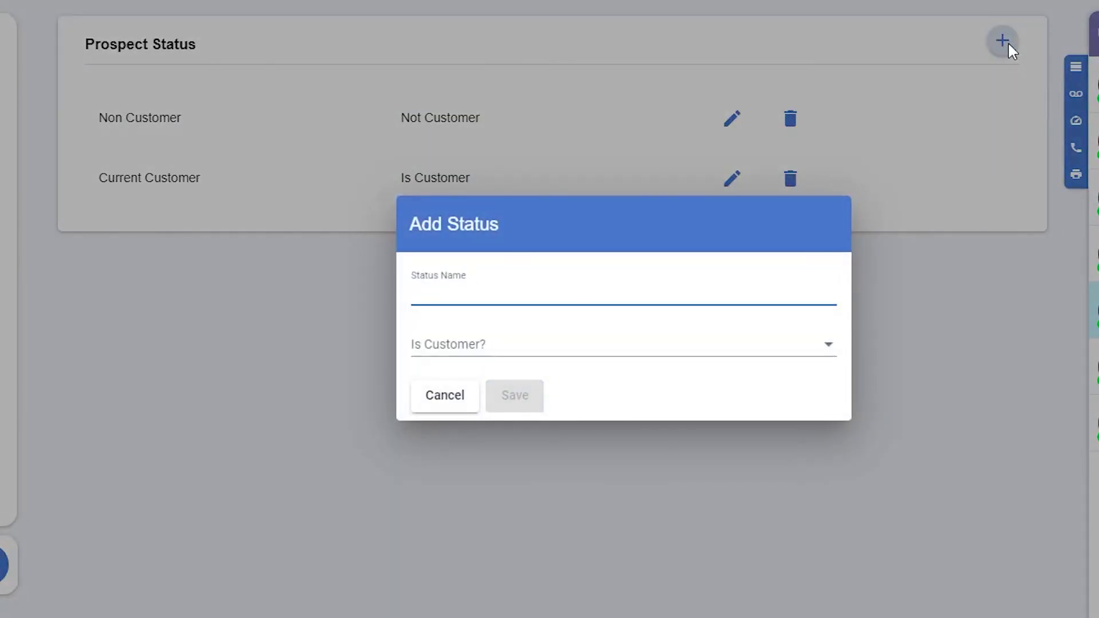
{"action": "left_click", "coordinate": [449, 394]}
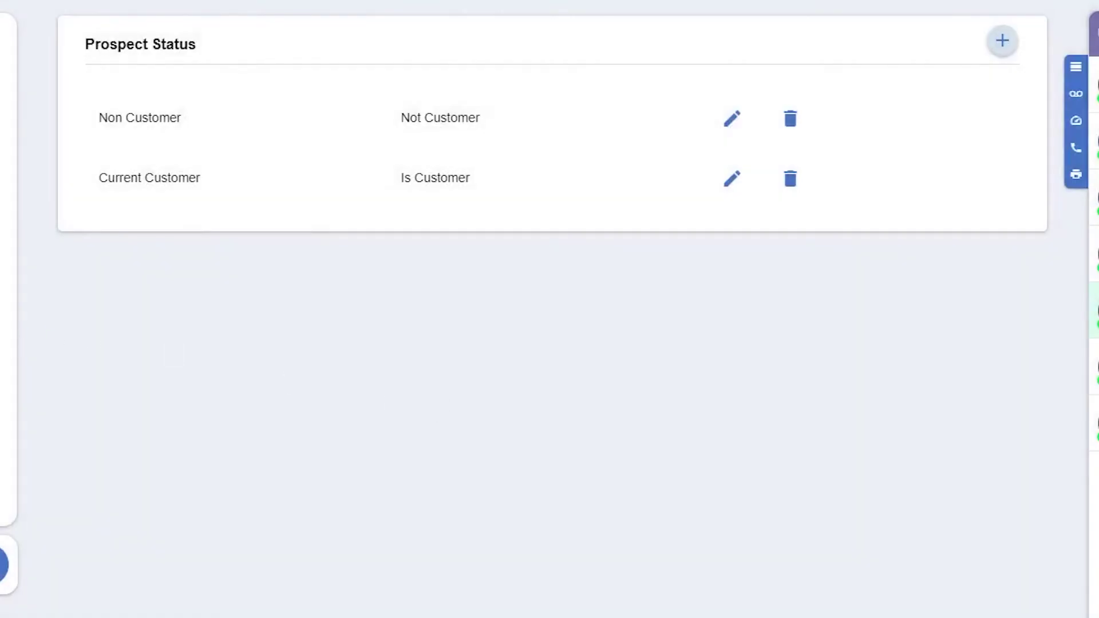
- List the plans without problems under Reassign Plans in the lead settings and select the first Total Package plan
{"action": "mouse_move", "coordinate": [24, 363]}
{"action": "scroll", "coordinate": [30, 363], "scroll_direction": "down", "scroll_amount": 6}
{"action": "left_click", "coordinate": [58, 378]}
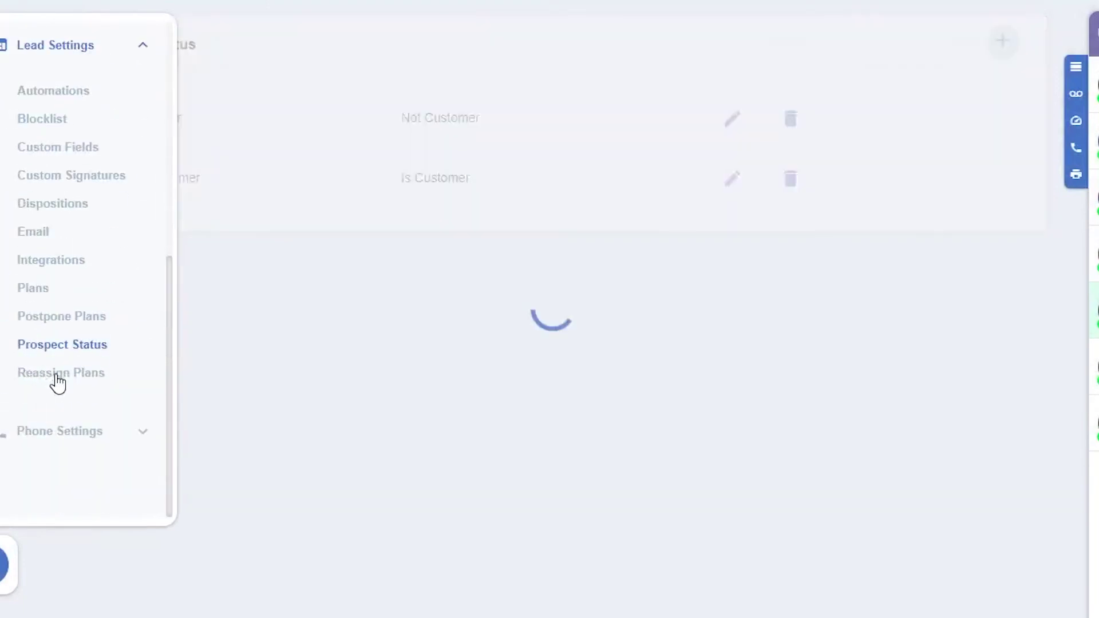
{"action": "left_click", "coordinate": [315, 98]}
{"action": "left_click", "coordinate": [321, 132]}
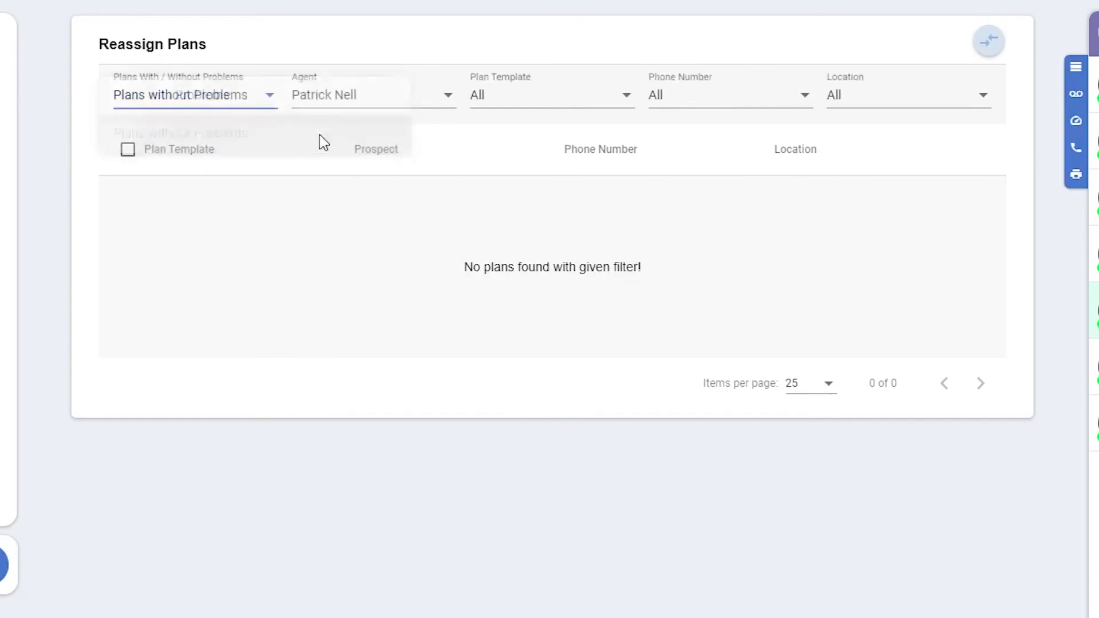
{"action": "left_click", "coordinate": [129, 332]}
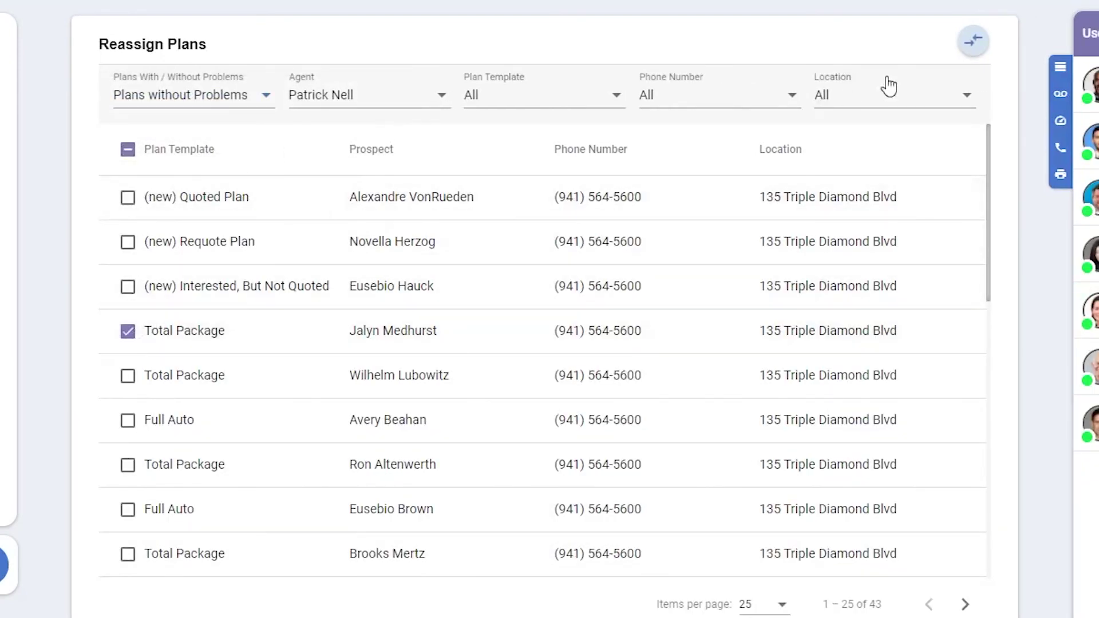
- Reassign the selected Total Package plan to a different agent and update the salesperson
{"action": "left_click", "coordinate": [975, 41]}
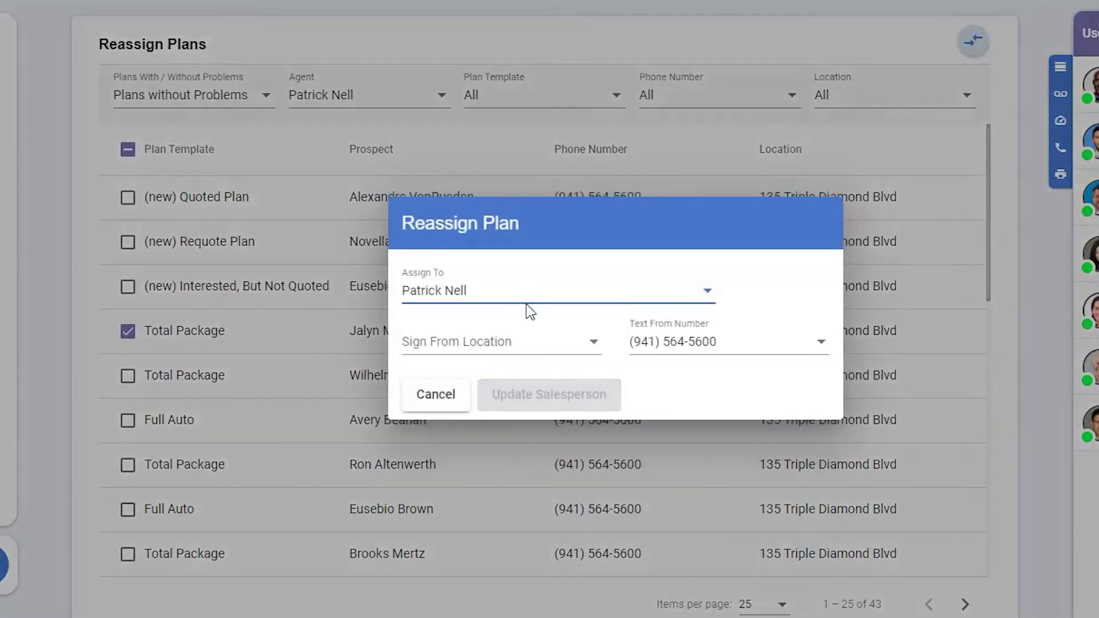
{"action": "left_click", "coordinate": [527, 304]}
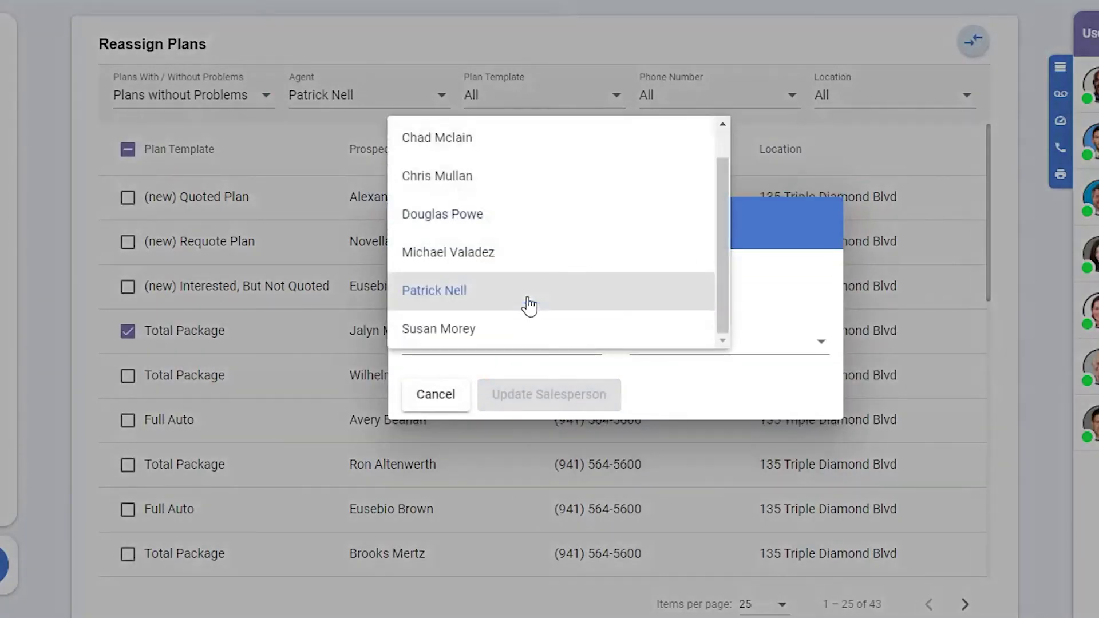
{"action": "left_click", "coordinate": [500, 193]}
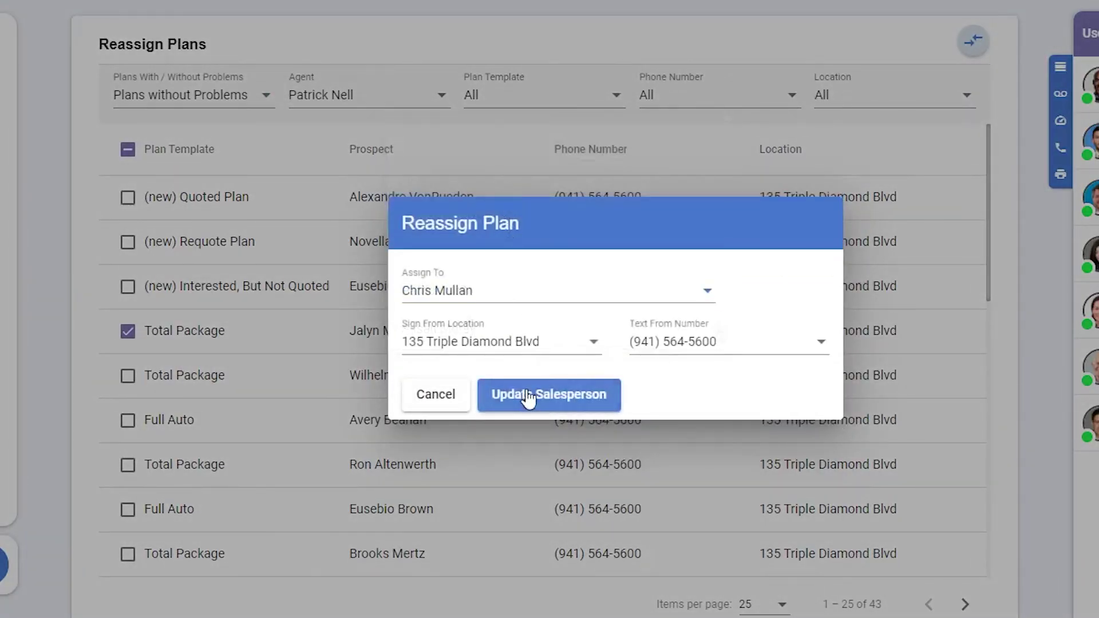
{"action": "left_click", "coordinate": [527, 395]}
- Filter the Reassign Plans list to the newly assigned agent and check the plan template filter choices, leaving it at All
{"action": "left_click", "coordinate": [412, 98]}
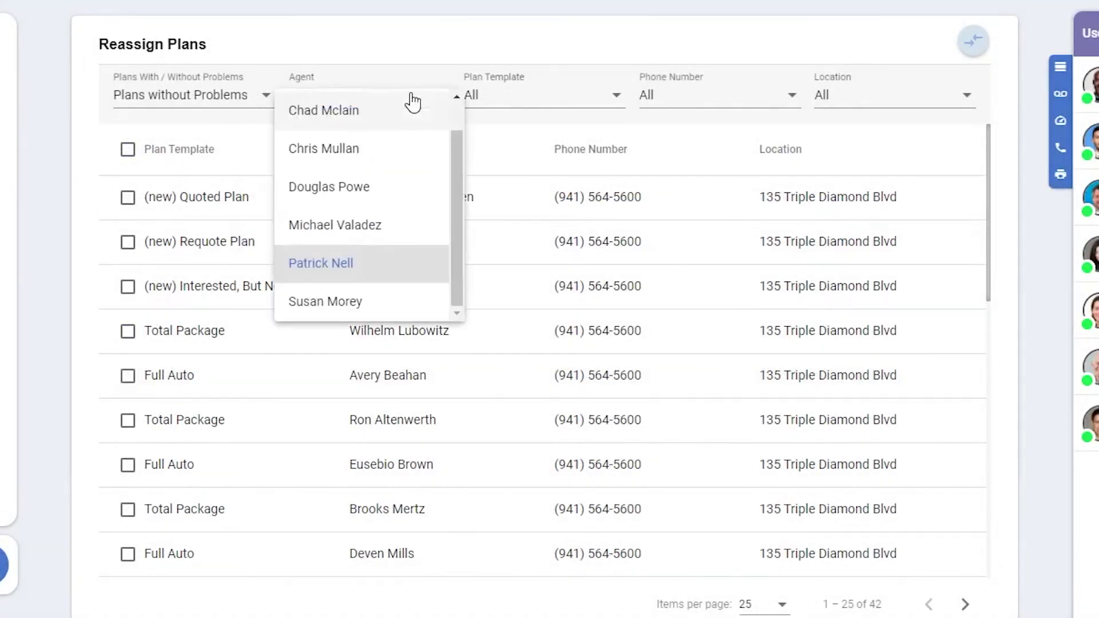
{"action": "left_click", "coordinate": [397, 148]}
{"action": "left_click", "coordinate": [542, 106]}
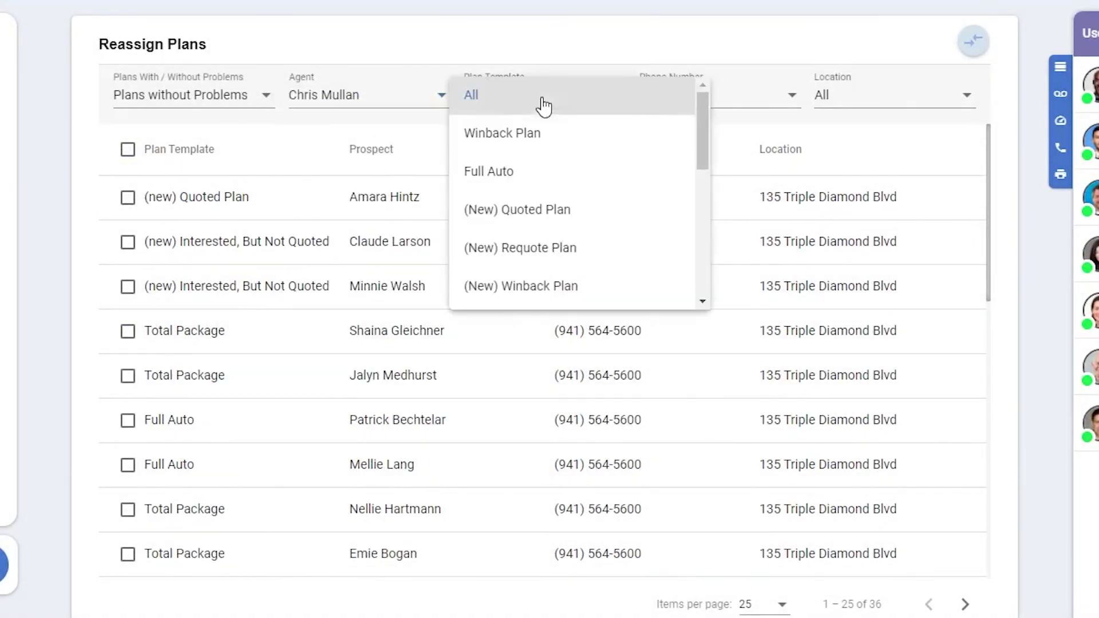
{"action": "left_click", "coordinate": [545, 135]}
{"action": "left_click", "coordinate": [545, 95]}
{"action": "left_click", "coordinate": [544, 63]}
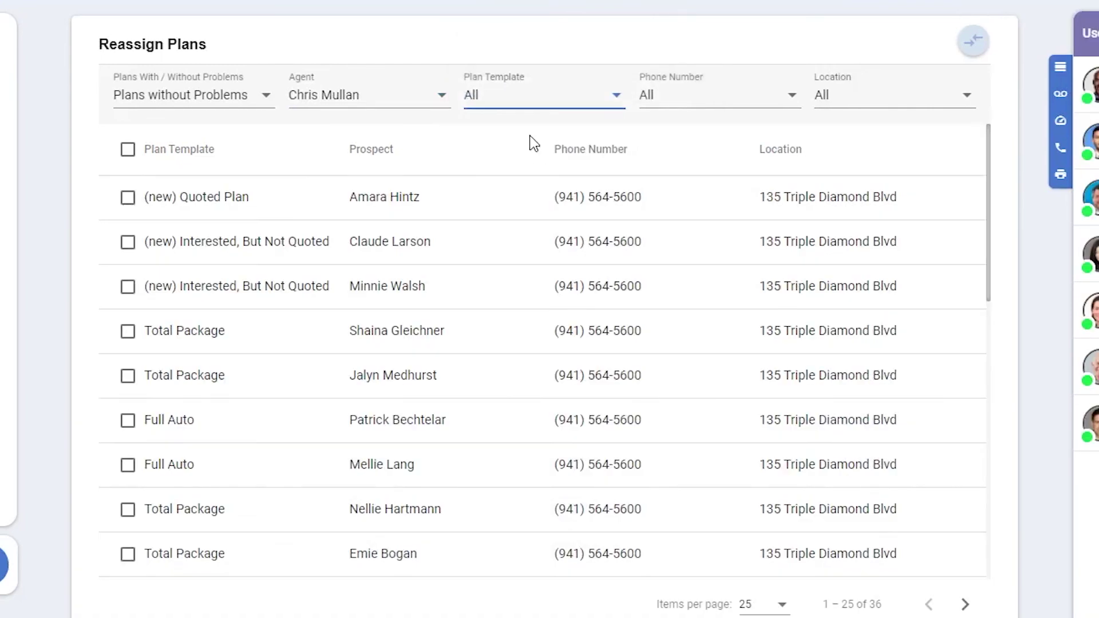
- Open the Fax user management page in the phone settings
{"action": "mouse_move", "coordinate": [20, 351]}
{"action": "scroll", "coordinate": [20, 350], "scroll_direction": "down", "scroll_amount": 2}
{"action": "left_click", "coordinate": [50, 352]}
{"action": "scroll", "coordinate": [63, 401], "scroll_direction": "down", "scroll_amount": 5}
{"action": "left_click", "coordinate": [65, 449]}
{"action": "scroll", "coordinate": [66, 442], "scroll_direction": "down", "scroll_amount": 2}
{"action": "left_click", "coordinate": [33, 328]}
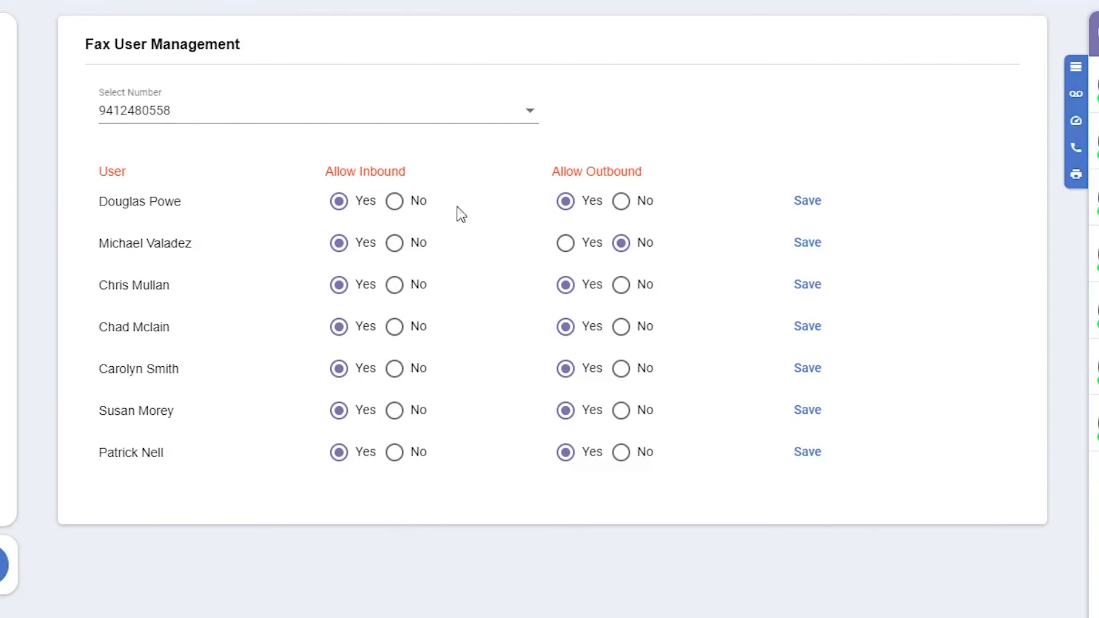
- Check the fax number choices, then set Allow Outbound to No for the third listed user and save
{"action": "left_click", "coordinate": [386, 104]}
{"action": "left_click", "coordinate": [386, 104]}
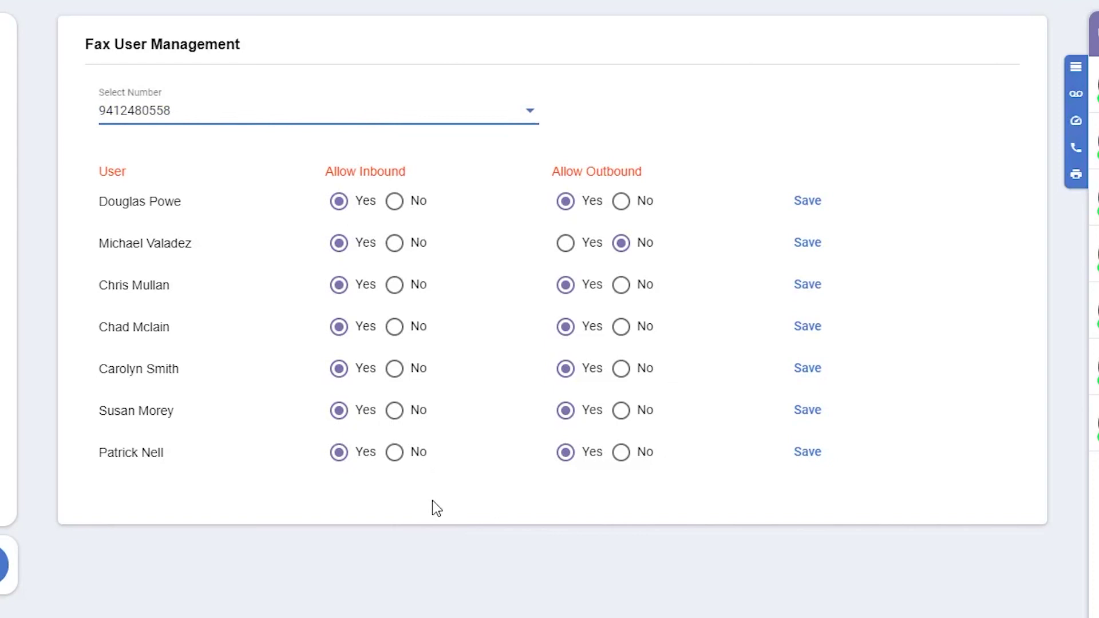
{"action": "left_click", "coordinate": [621, 285]}
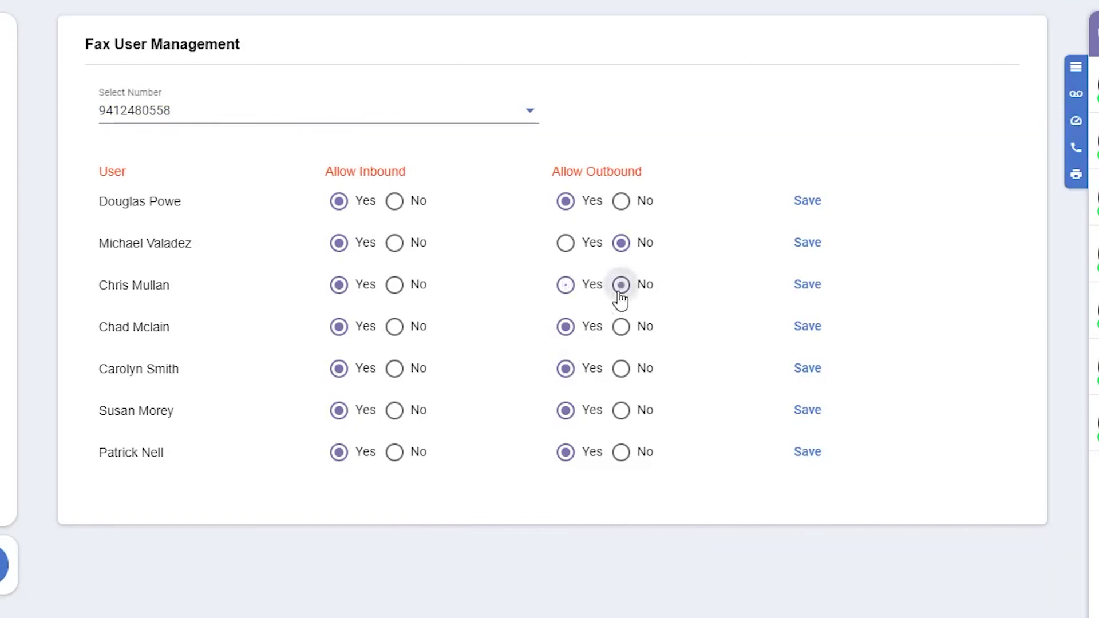
{"action": "left_click", "coordinate": [797, 289]}
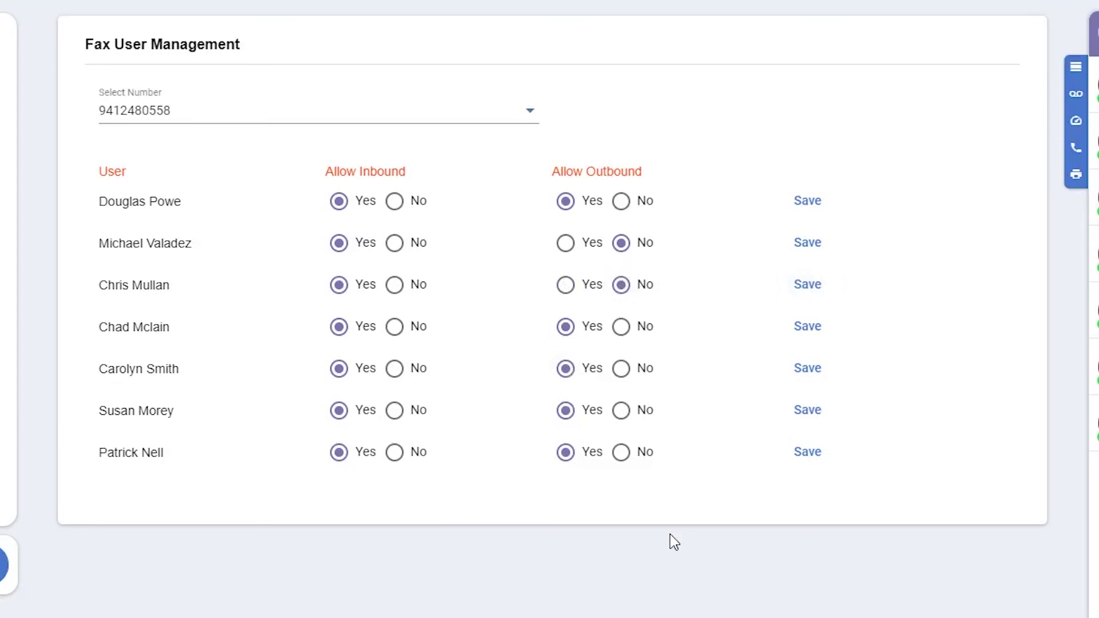
- Open Extension Control in the phone settings and start editing extension 101
{"action": "mouse_move", "coordinate": [7, 303]}
{"action": "scroll", "coordinate": [62, 365], "scroll_direction": "down", "scroll_amount": 5}
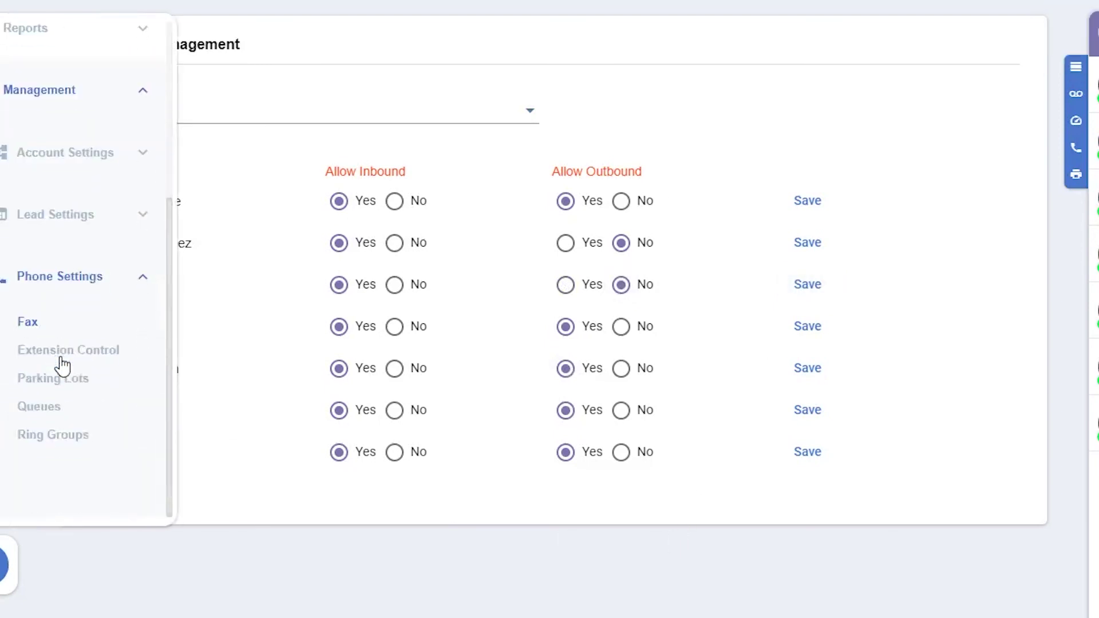
{"action": "left_click", "coordinate": [86, 353]}
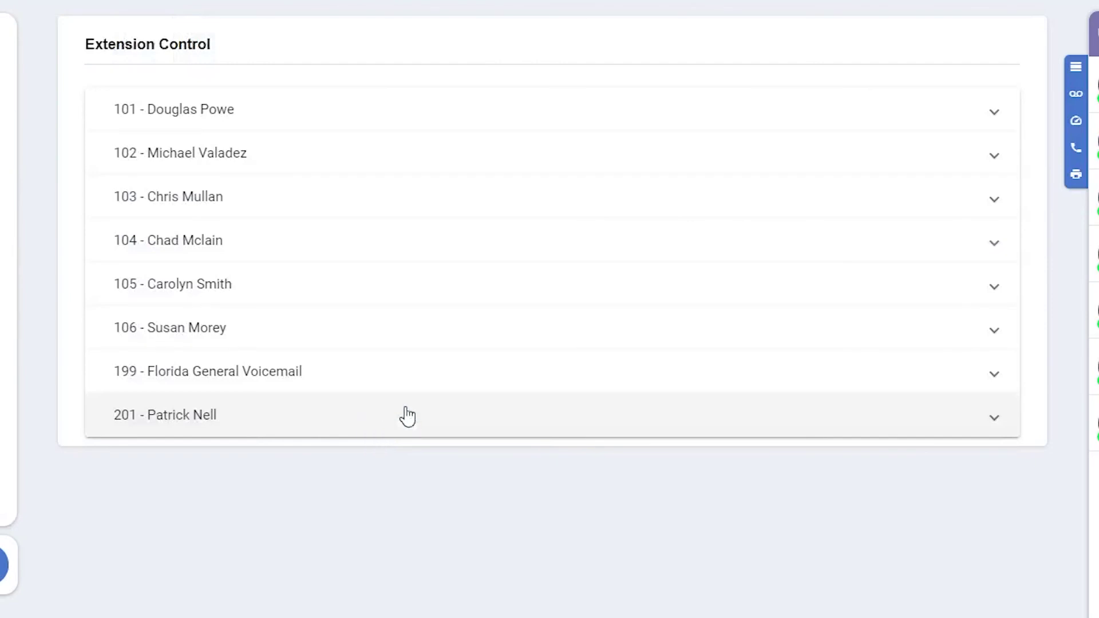
{"action": "left_click", "coordinate": [999, 121]}
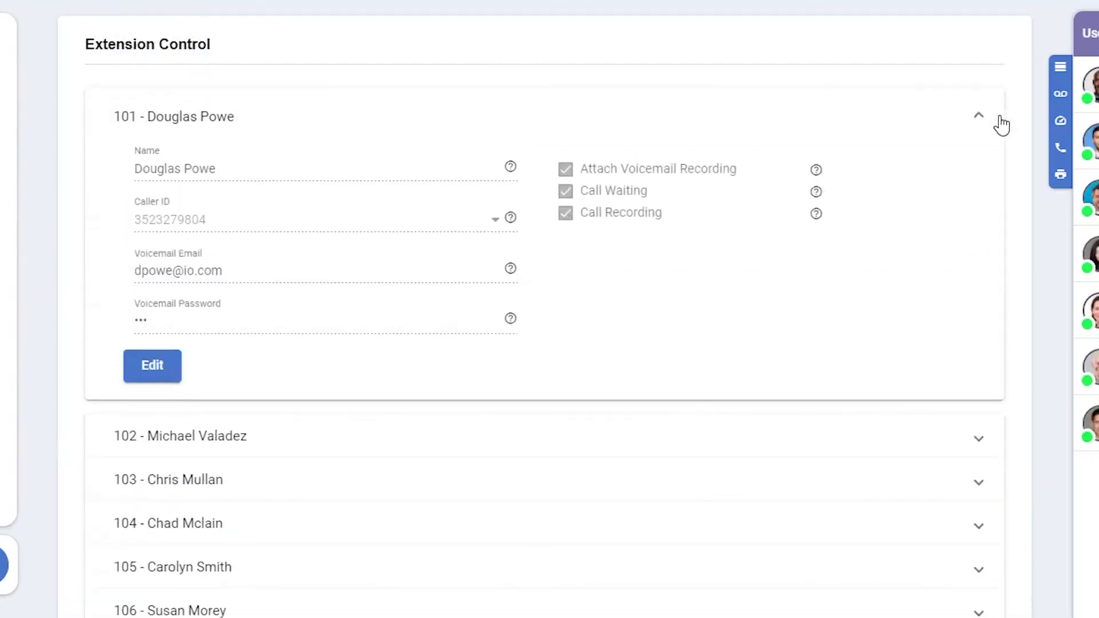
{"action": "left_click", "coordinate": [165, 368]}
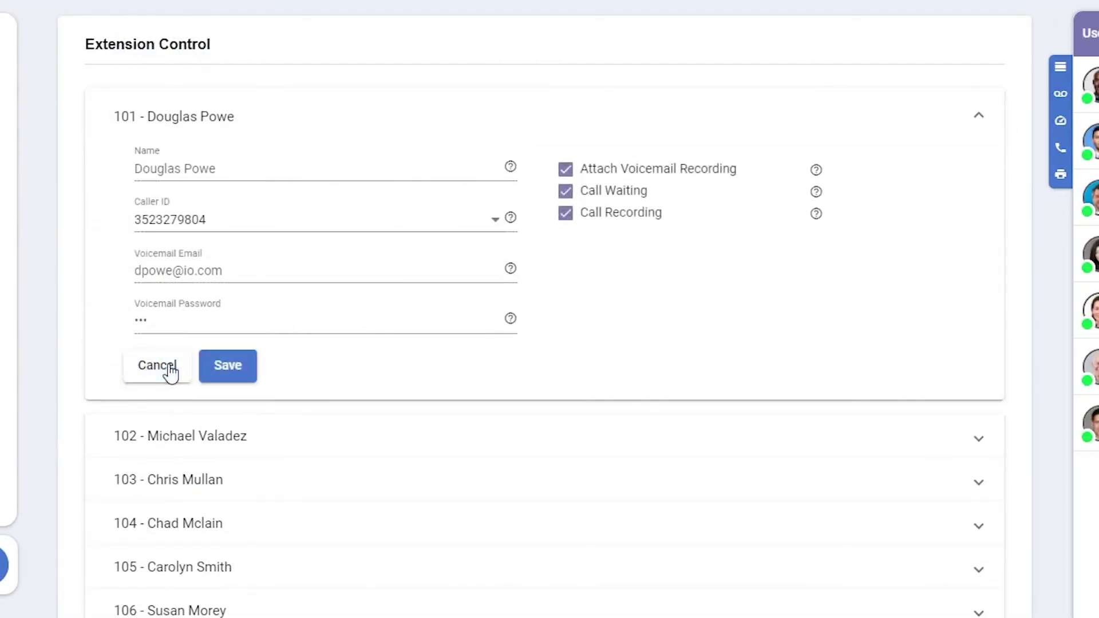
- Review extension 101's caller ID choices and the help notes for its voicemail and call options, then collapse it
{"action": "left_click", "coordinate": [315, 162]}
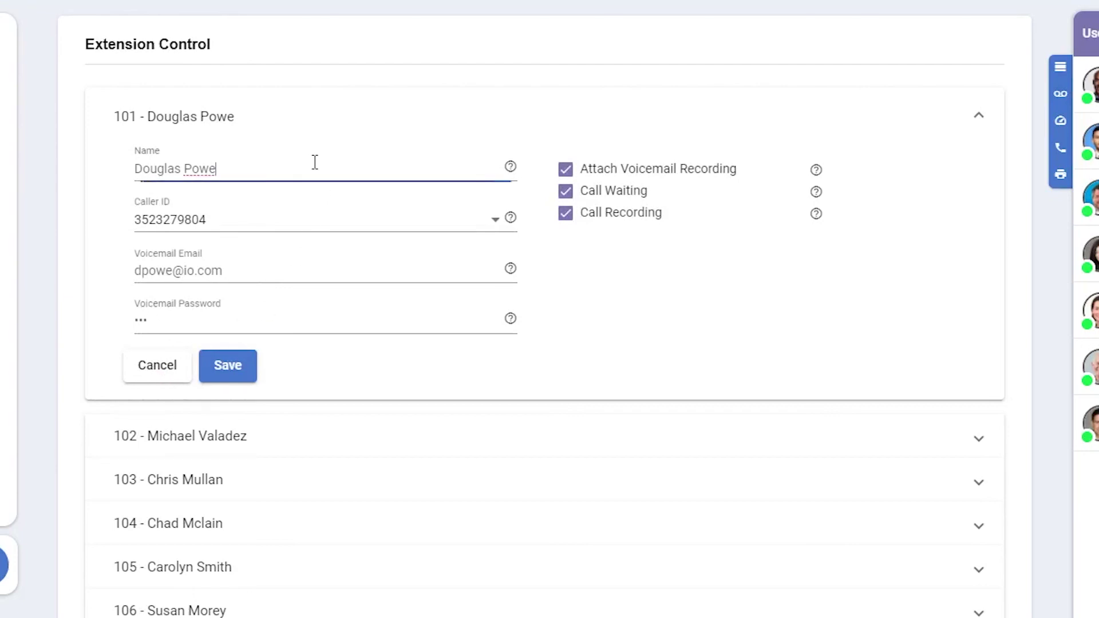
{"action": "left_click", "coordinate": [320, 229]}
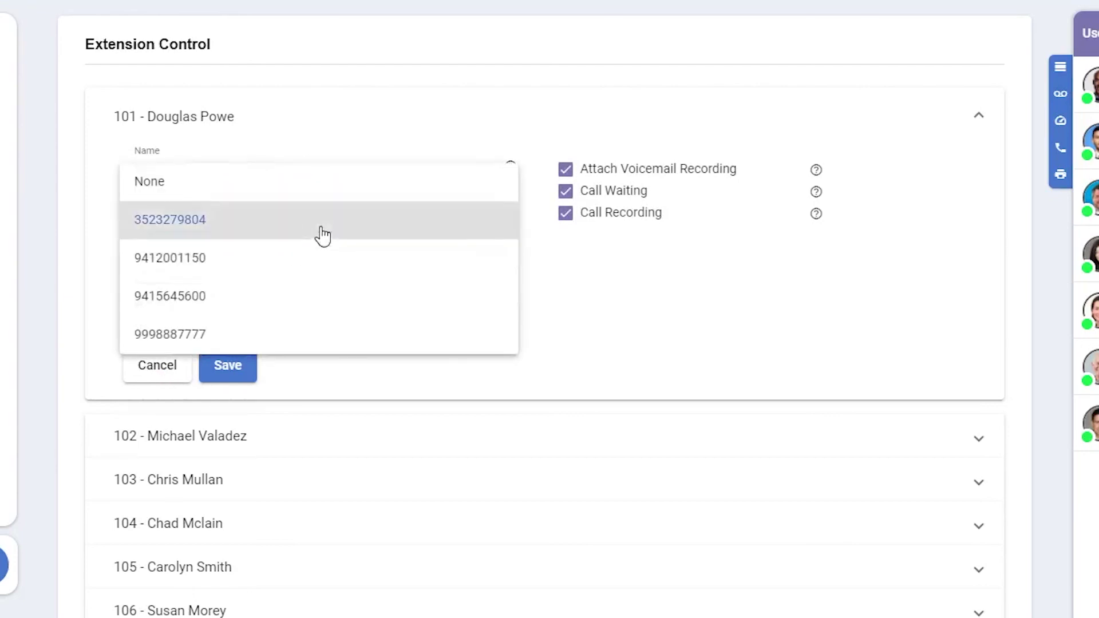
{"action": "left_click", "coordinate": [322, 235]}
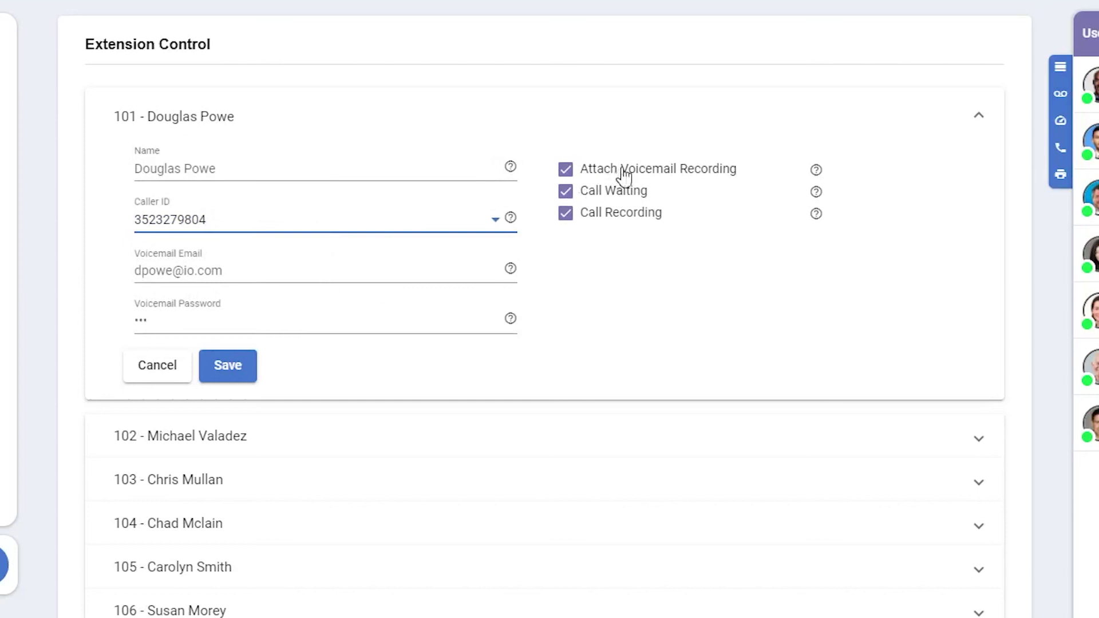
{"action": "mouse_move", "coordinate": [816, 170]}
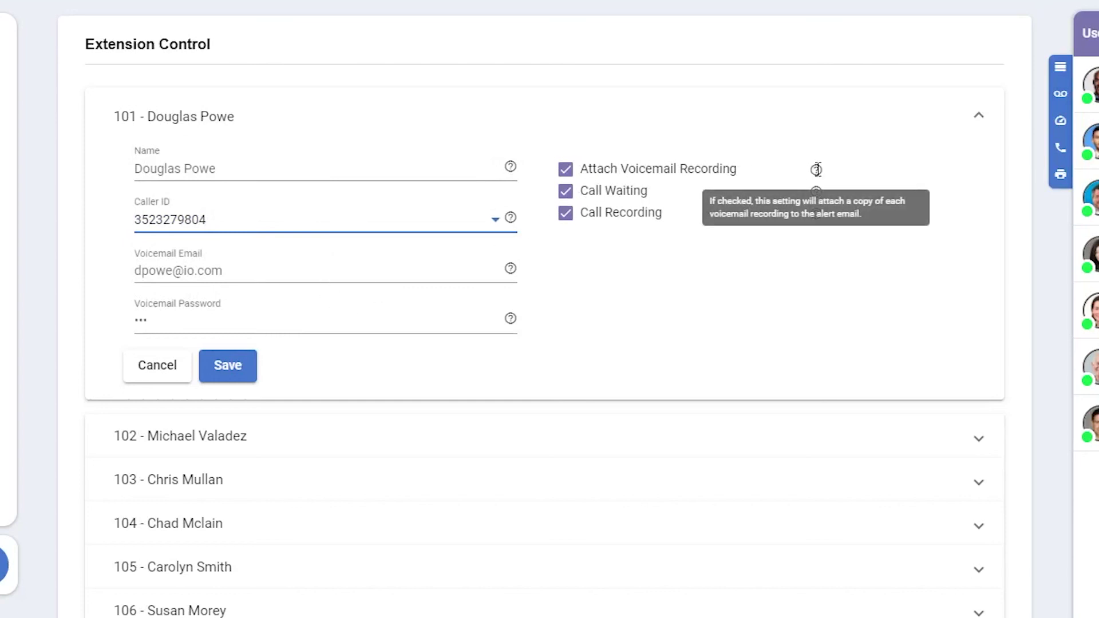
{"action": "mouse_move", "coordinate": [817, 192]}
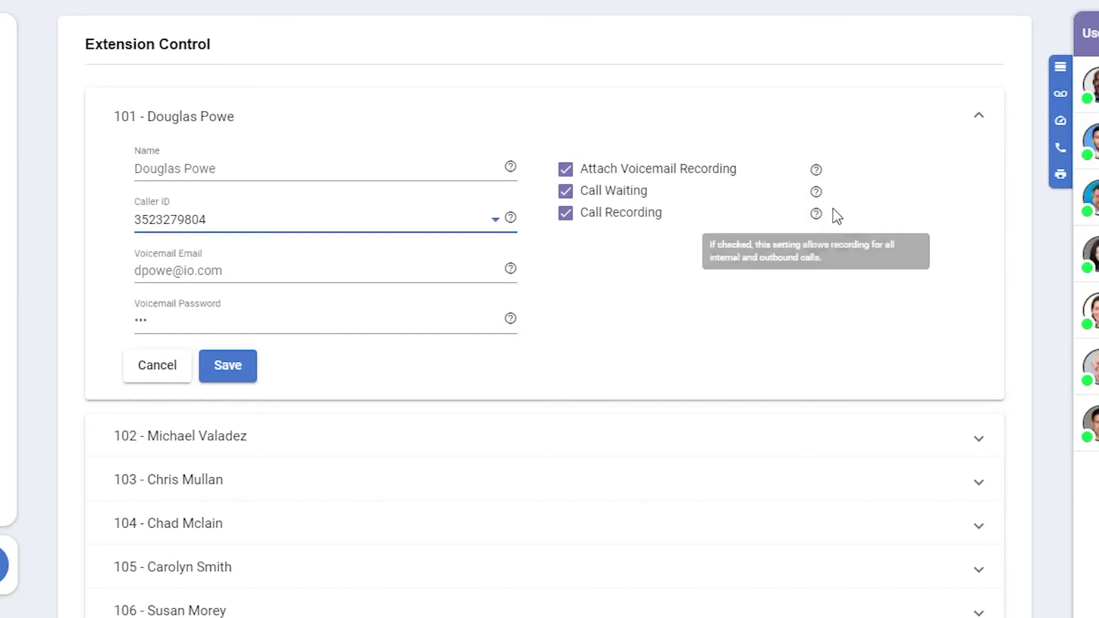
{"action": "left_click", "coordinate": [978, 122]}
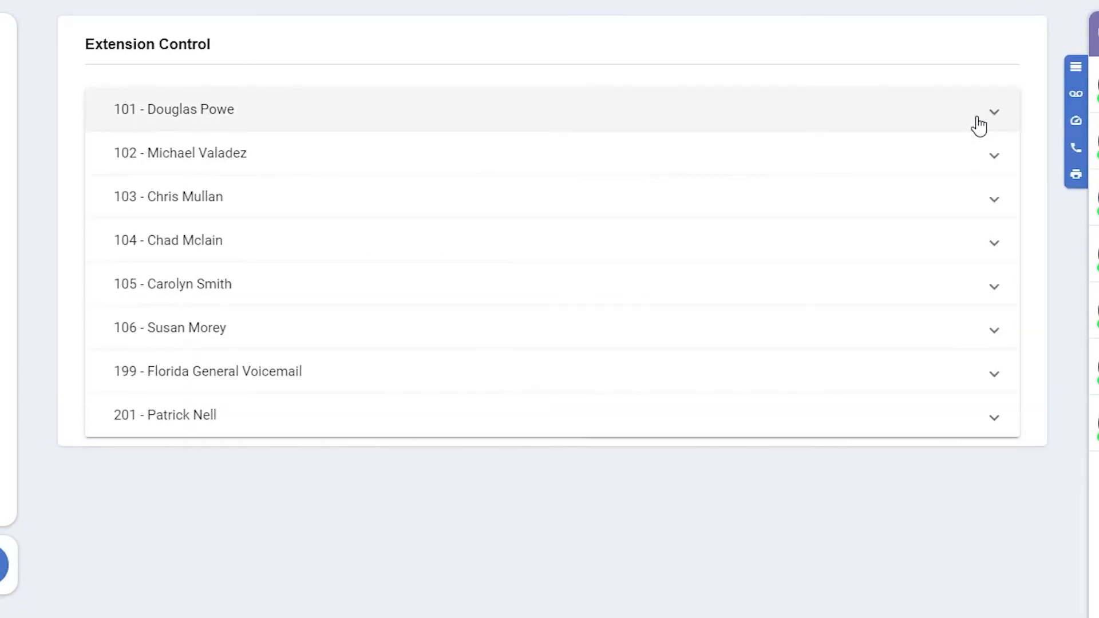
- Open Parking Lots in the phone settings and view the users with access to lot 9000
{"action": "mouse_move", "coordinate": [23, 372]}
{"action": "scroll", "coordinate": [47, 375], "scroll_direction": "down", "scroll_amount": 5}
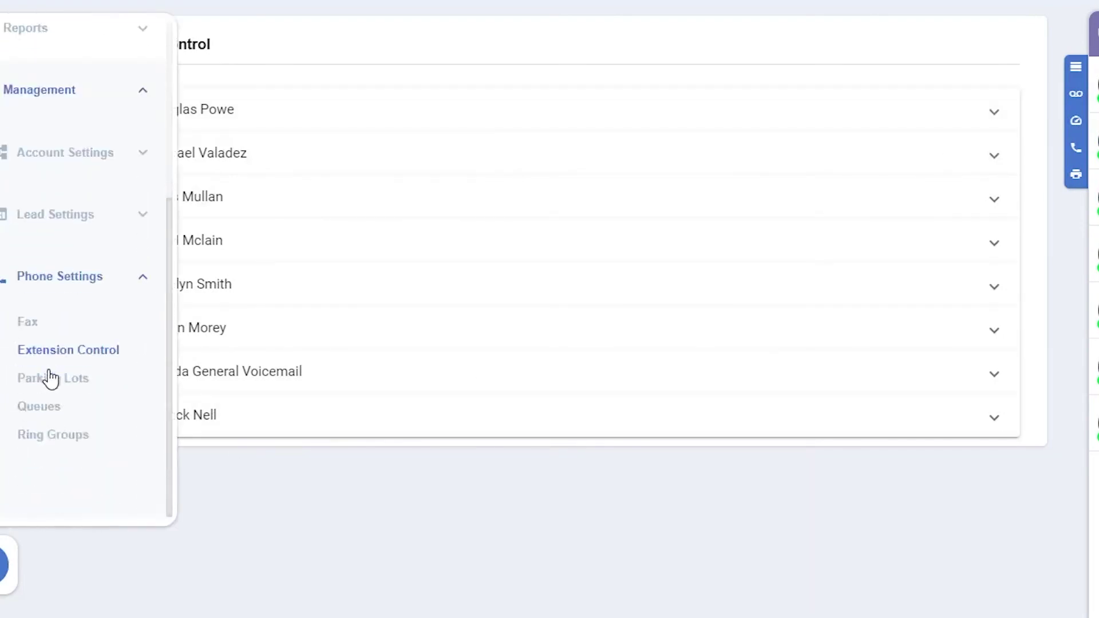
{"action": "left_click", "coordinate": [75, 390]}
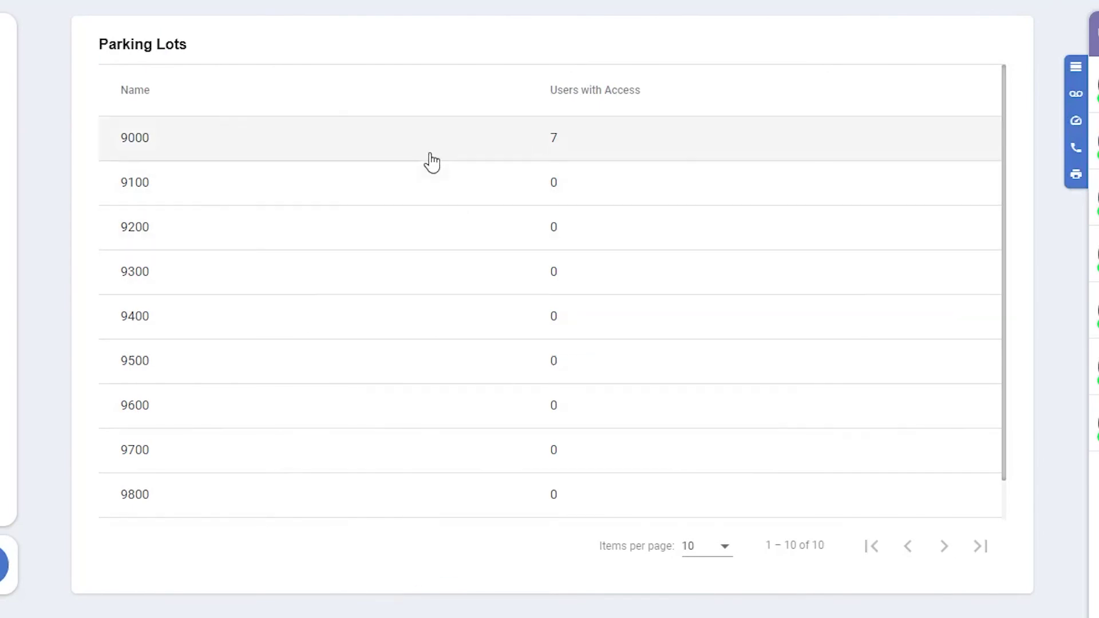
{"action": "left_click", "coordinate": [430, 158]}
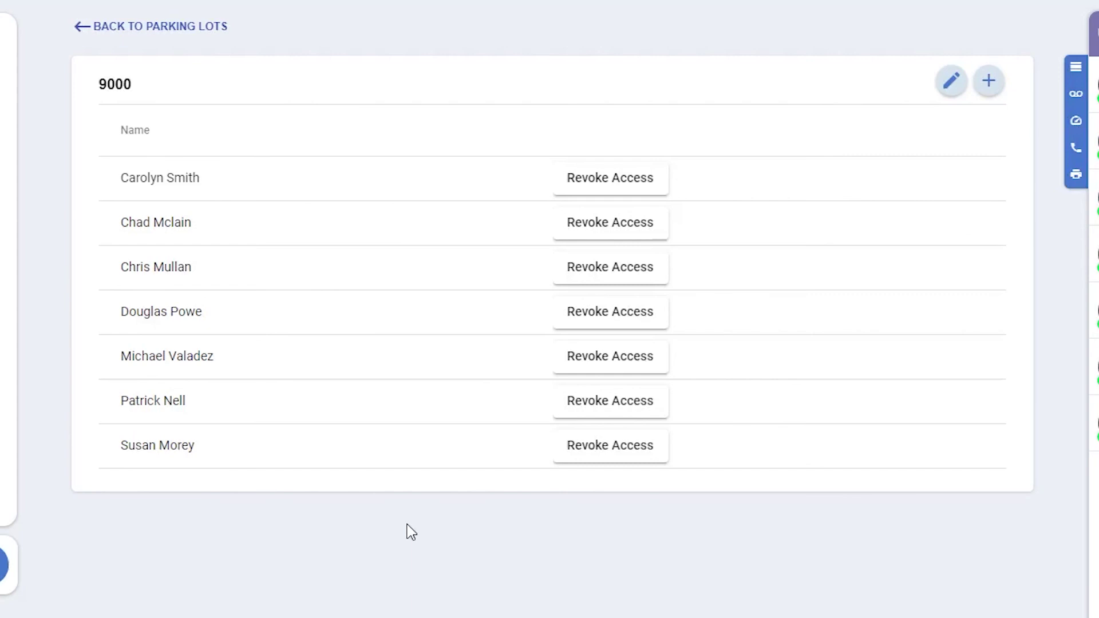
- Open Queues in the phone settings and view the California queue
{"action": "mouse_move", "coordinate": [14, 372]}
{"action": "scroll", "coordinate": [17, 366], "scroll_direction": "down", "scroll_amount": 4}
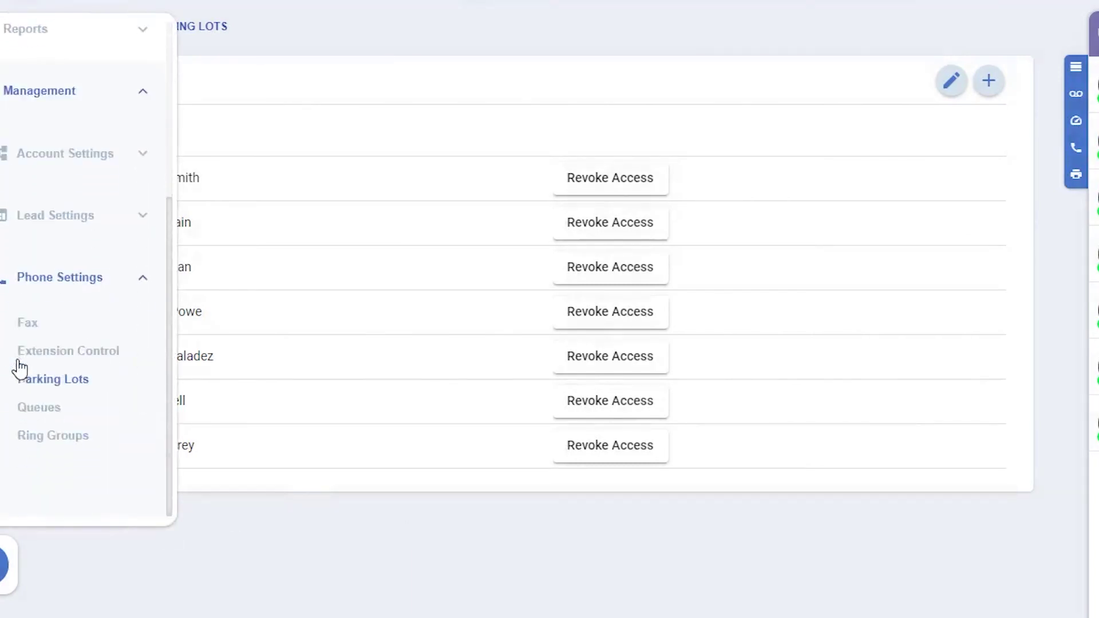
{"action": "left_click", "coordinate": [37, 409]}
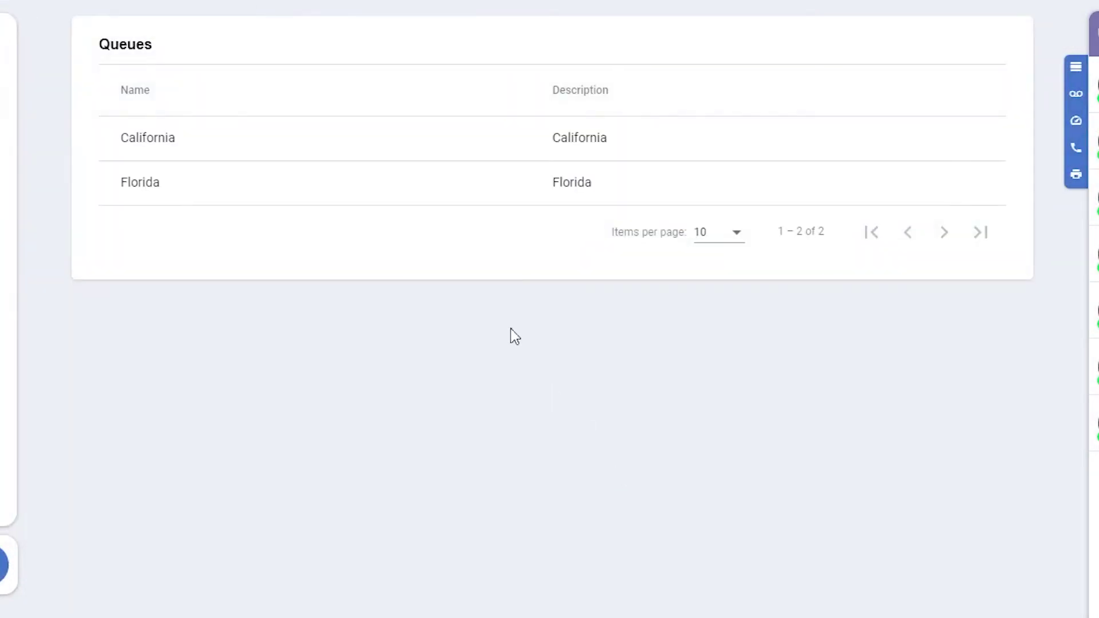
{"action": "left_click", "coordinate": [393, 139]}
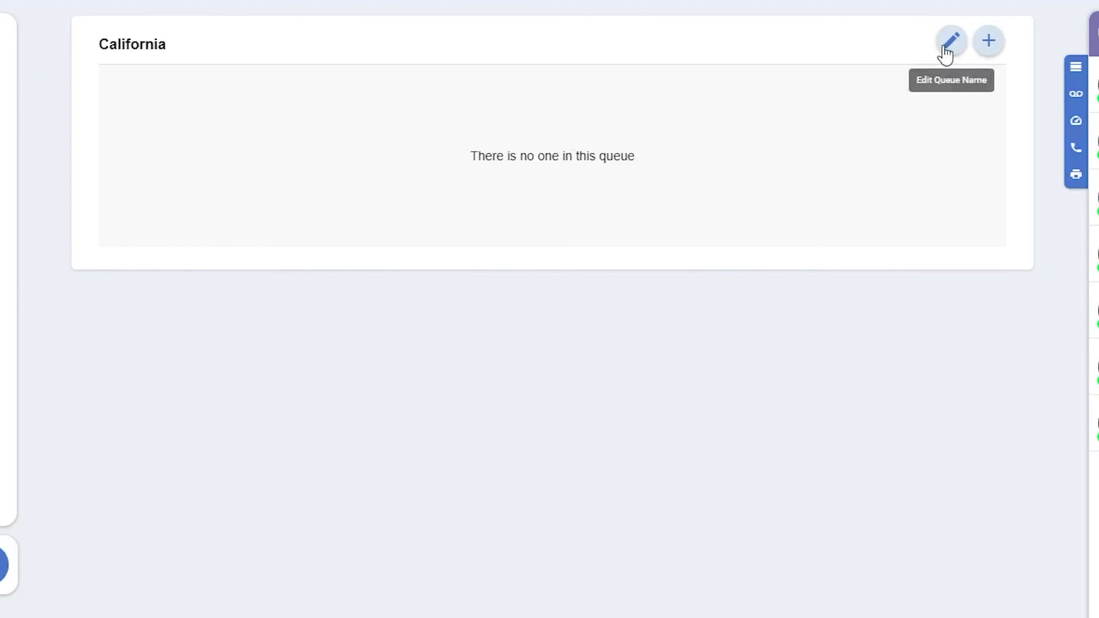
- Add the first user offered to the California queue with Dynamic access, unpaused and with a penalty of 0
{"action": "left_click", "coordinate": [990, 42]}
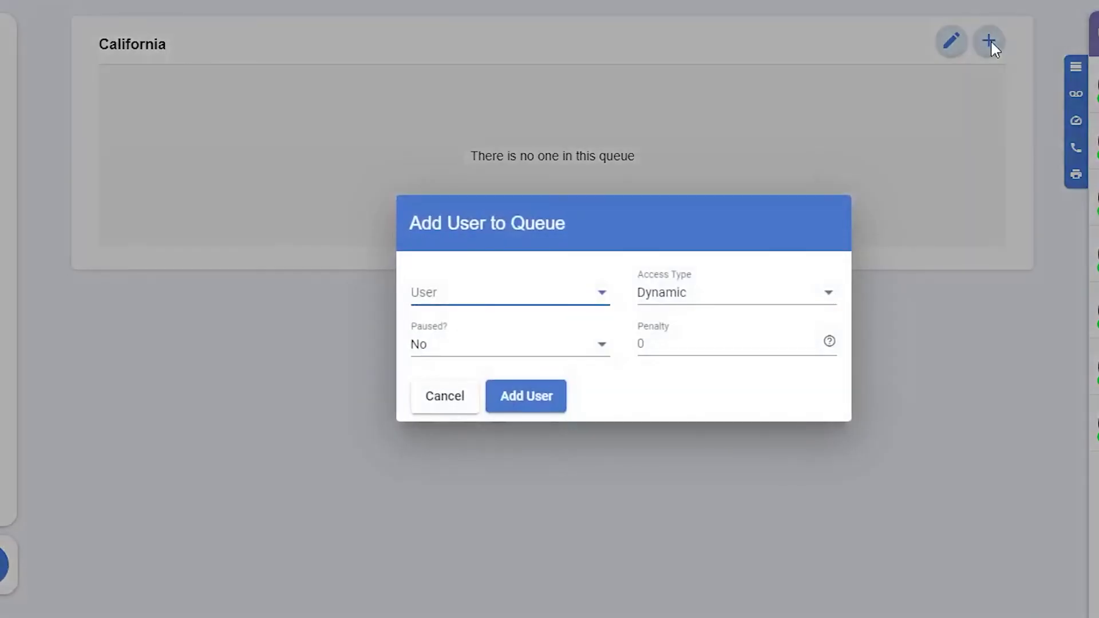
{"action": "left_click", "coordinate": [592, 295]}
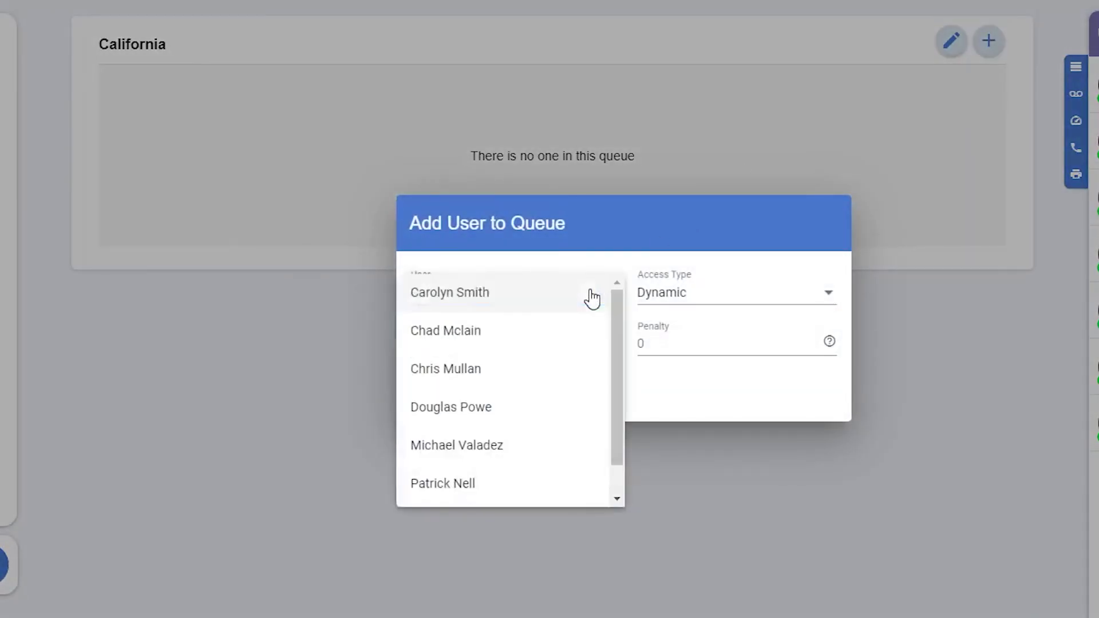
{"action": "left_click", "coordinate": [593, 297]}
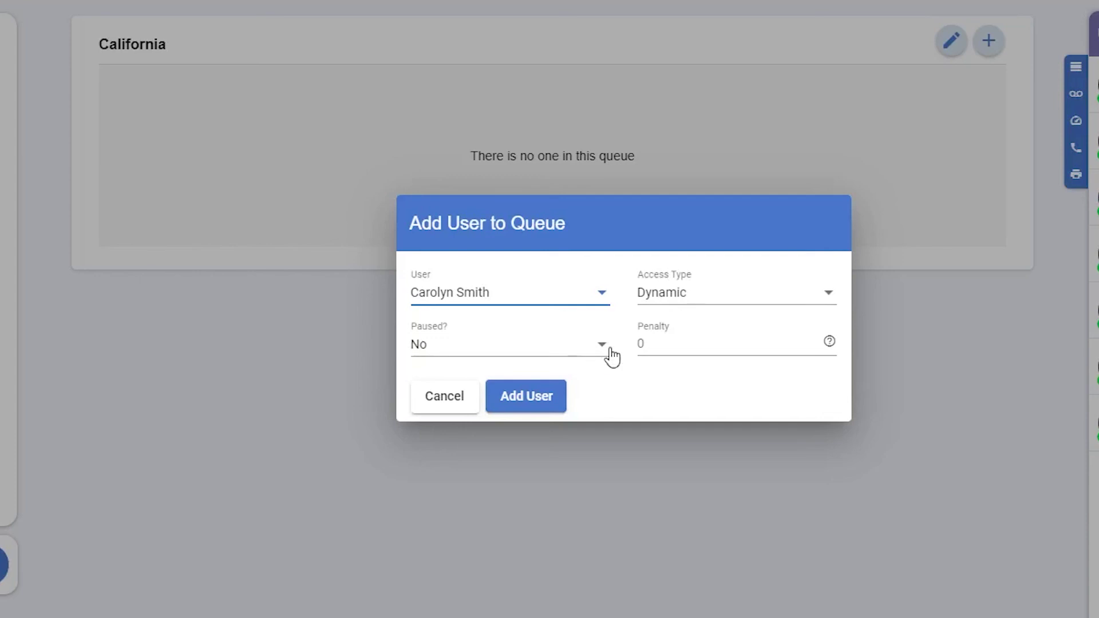
{"action": "left_click", "coordinate": [536, 396]}
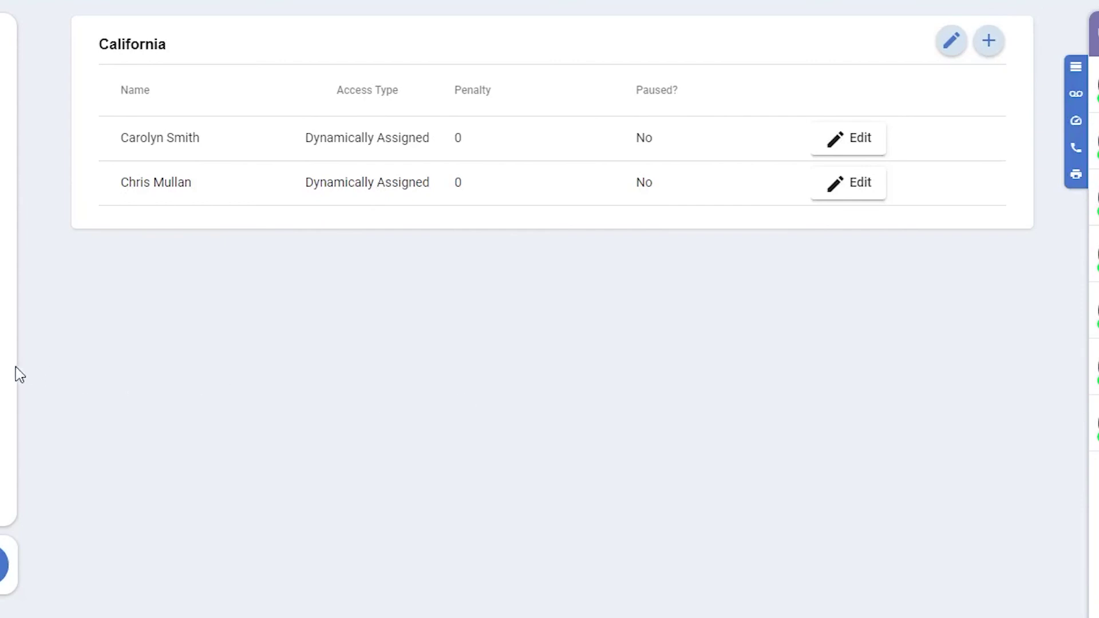
- Open Ring Groups in the phone settings, review the edit options of ring group 600, and close them without saving
{"action": "mouse_move", "coordinate": [49, 363]}
{"action": "scroll", "coordinate": [49, 401], "scroll_direction": "down", "scroll_amount": 3}
{"action": "left_click", "coordinate": [51, 434]}
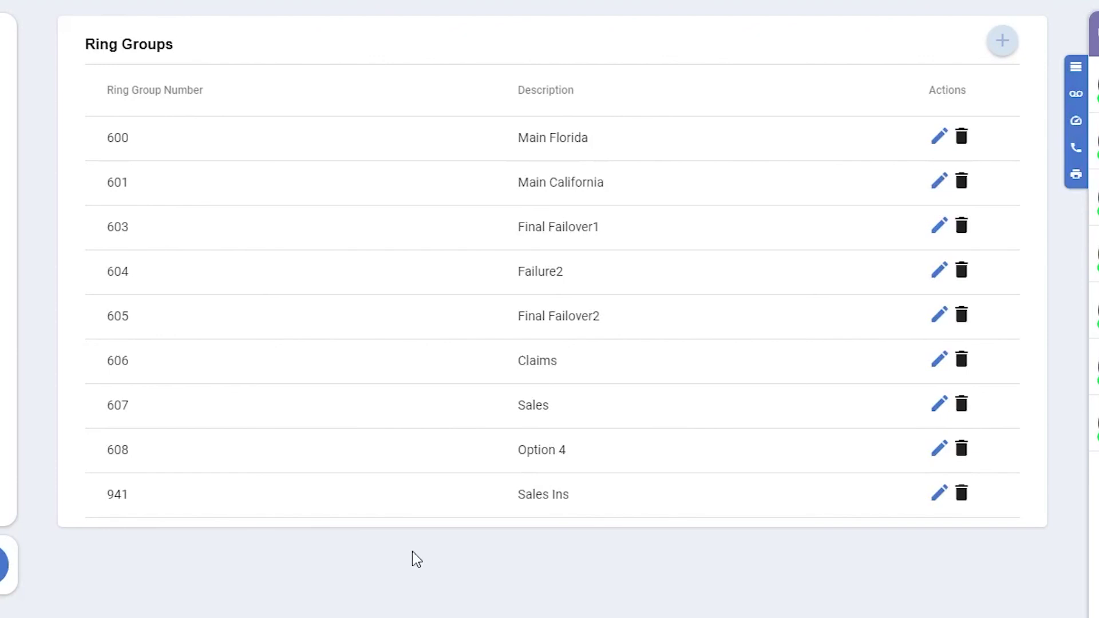
{"action": "left_click", "coordinate": [940, 138]}
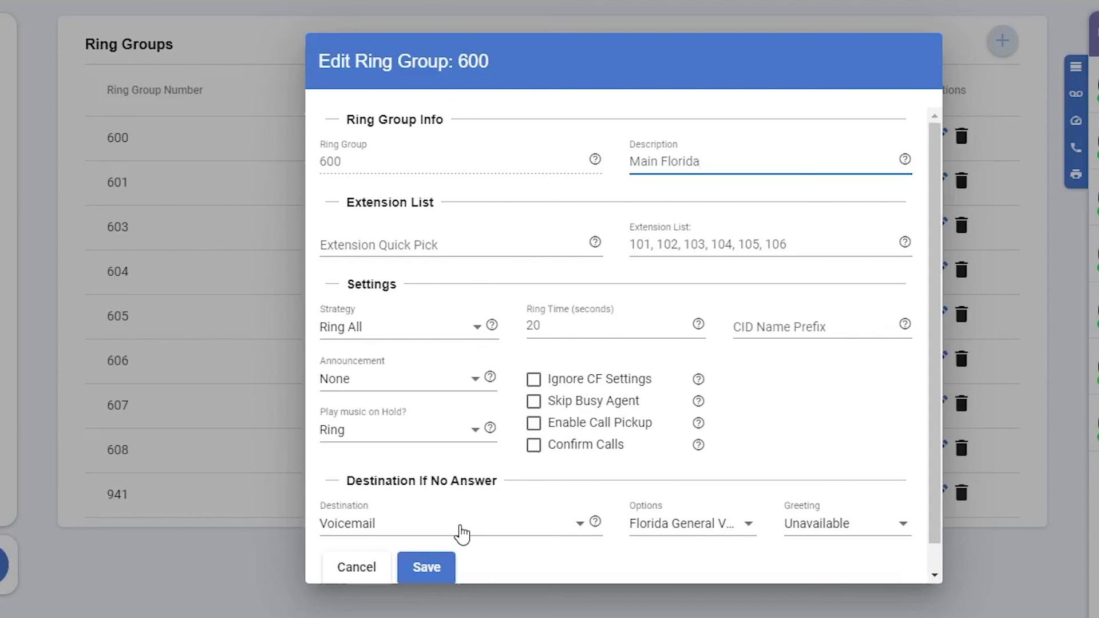
{"action": "left_click", "coordinate": [362, 567]}
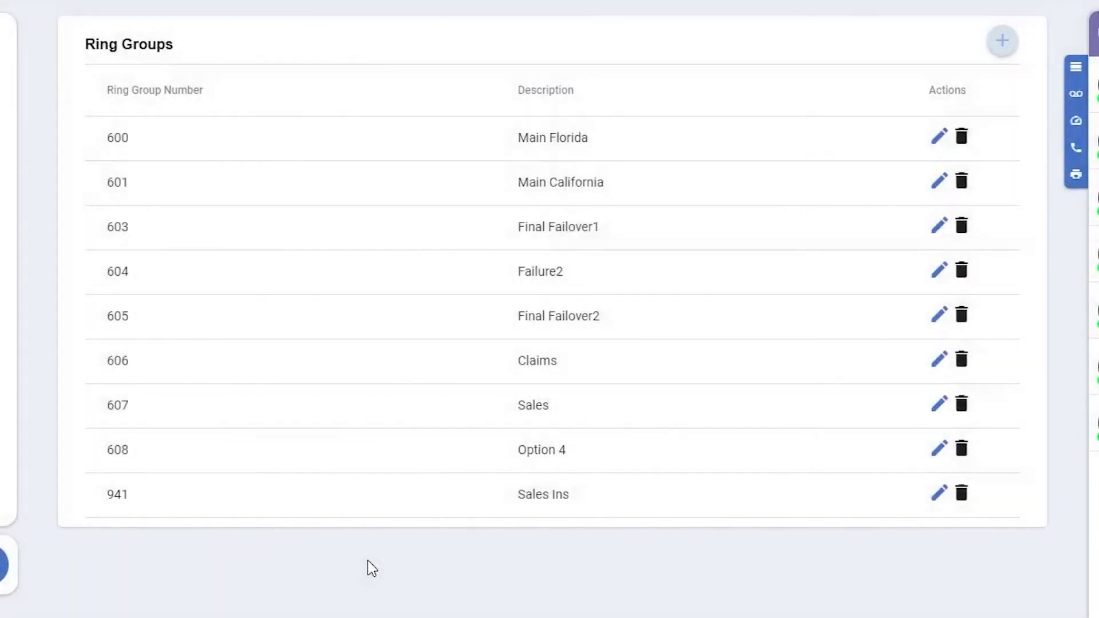